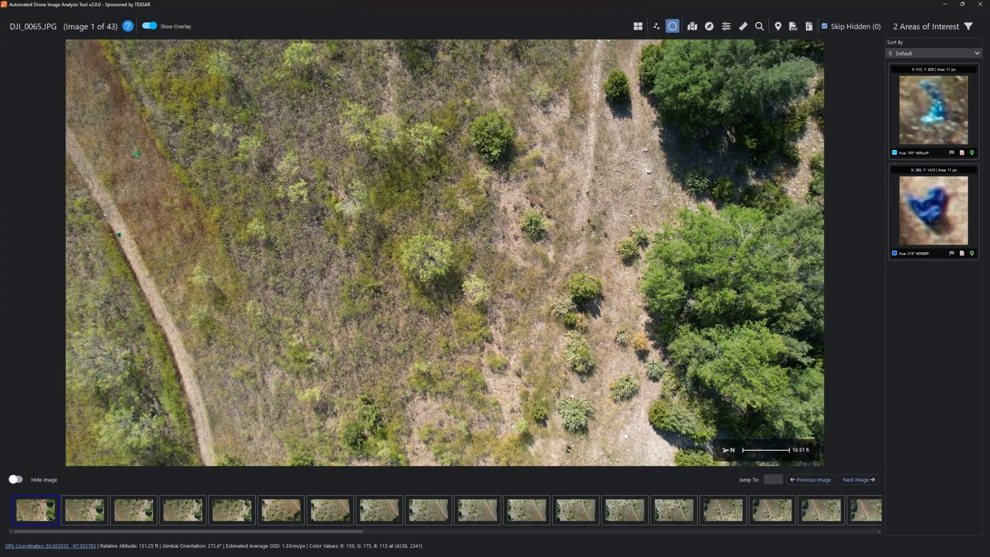
{"action": "left_click", "coordinate": [149, 26]}
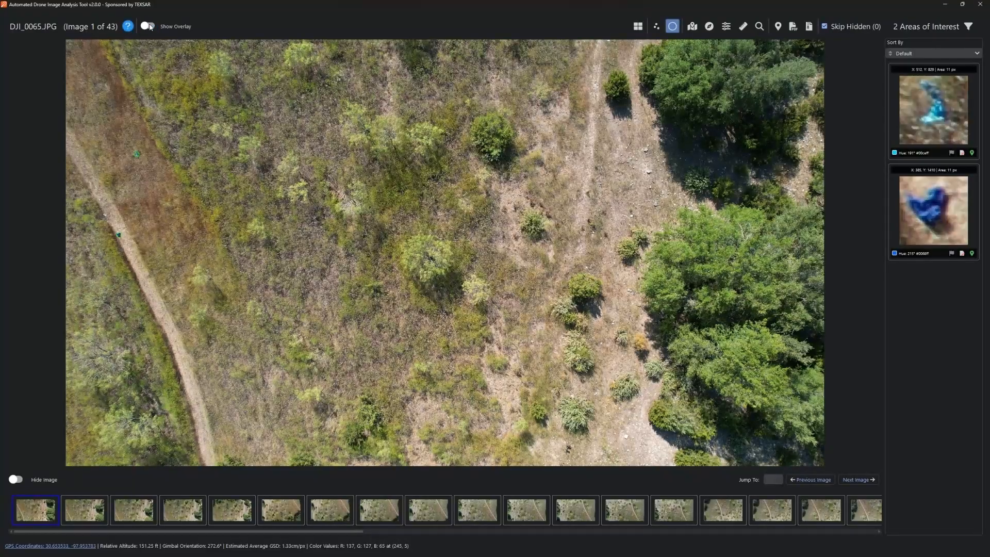
{"action": "left_click", "coordinate": [149, 27]}
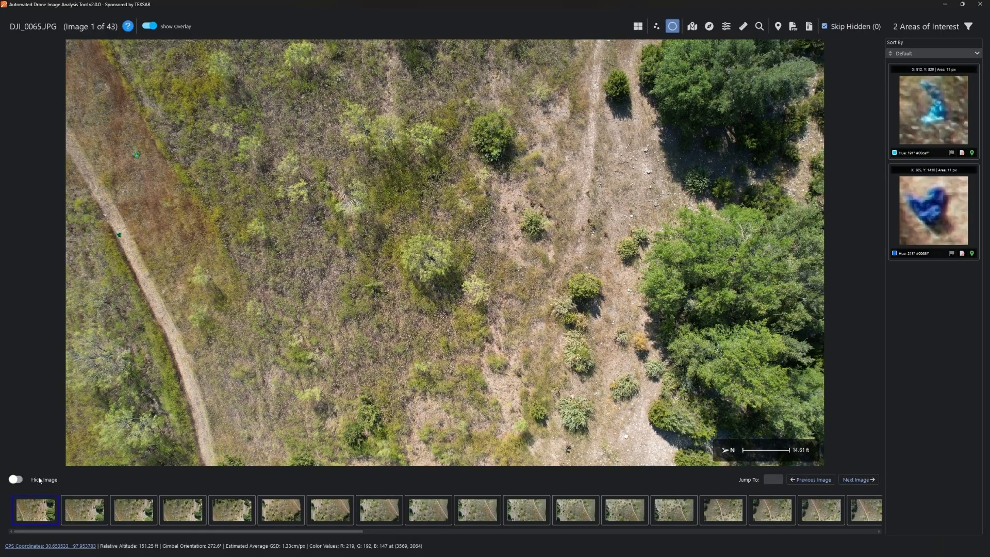
- Hide DJI_0065 and DJI_0066, then return to DJI_0066 and unhide it
{"action": "key", "text": "Right"}
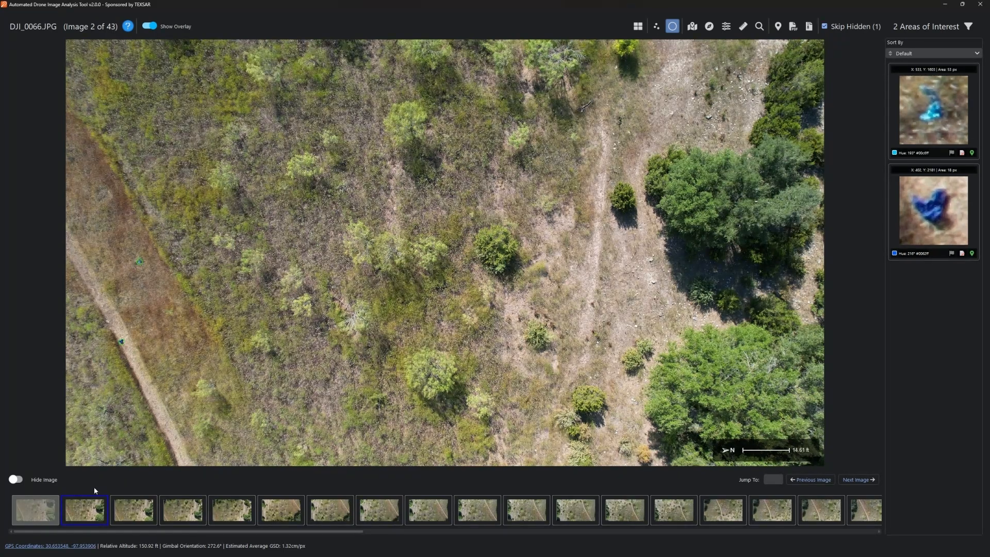
{"action": "key", "text": "Right"}
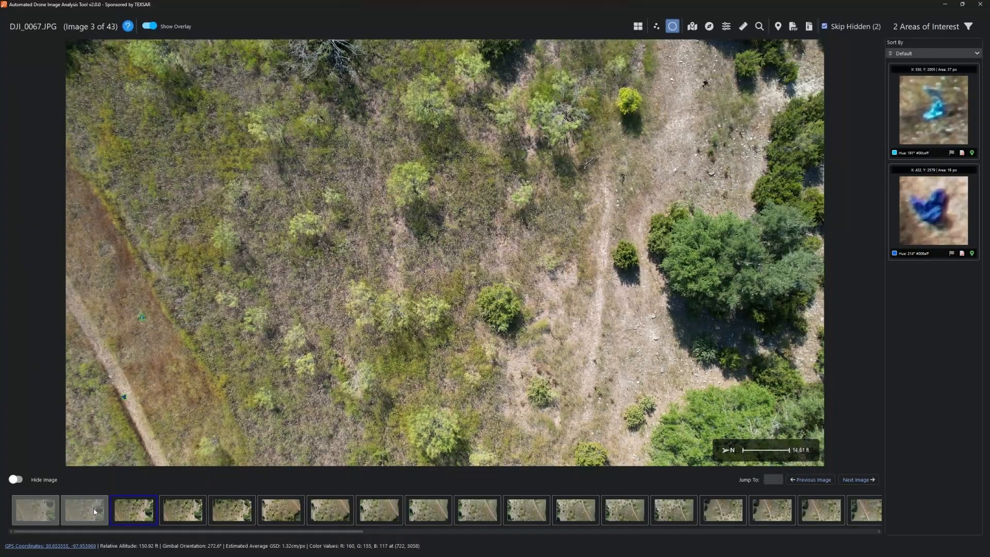
{"action": "left_click", "coordinate": [94, 512]}
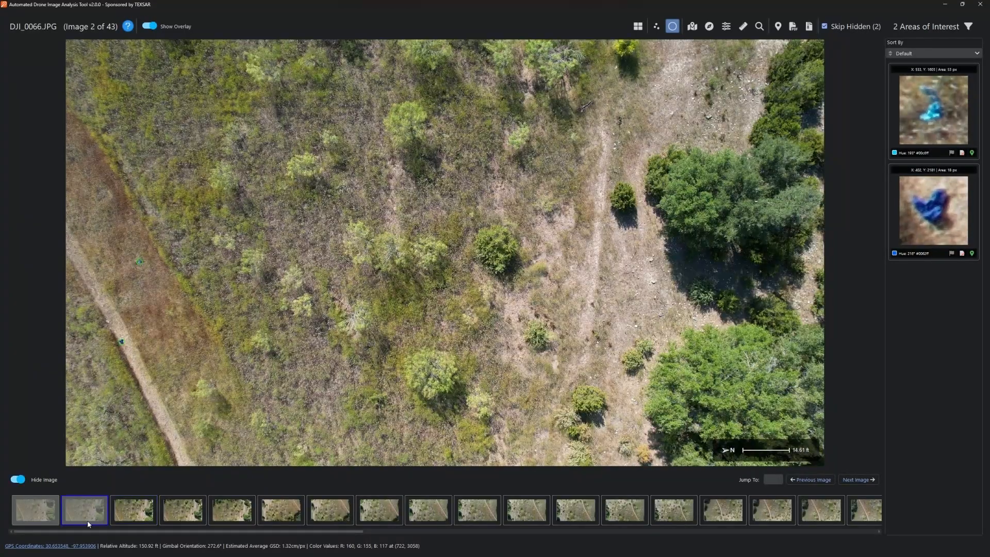
{"action": "left_click", "coordinate": [21, 480]}
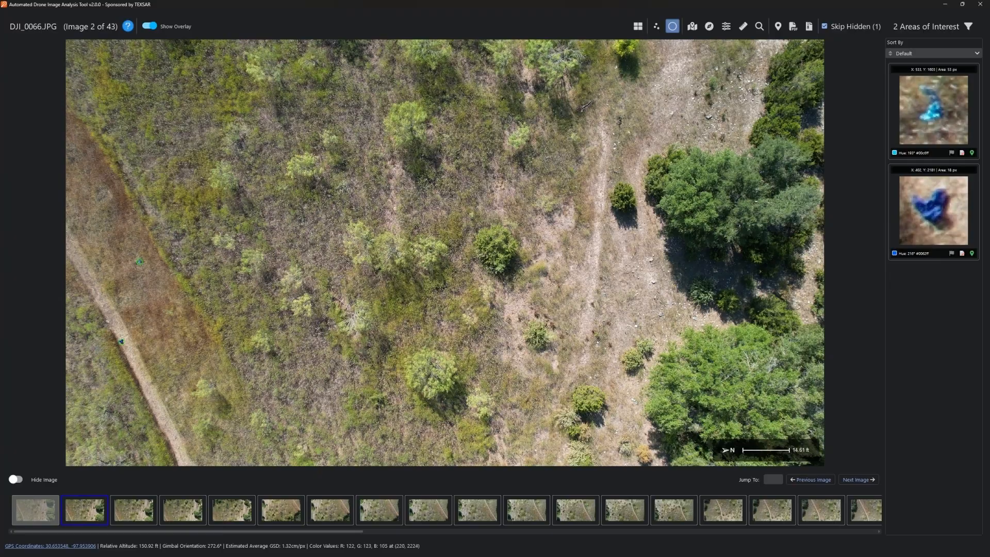
- Hide DJI_0069 and confirm arrow-key browsing skips it to DJI_0080
{"action": "left_click", "coordinate": [241, 512]}
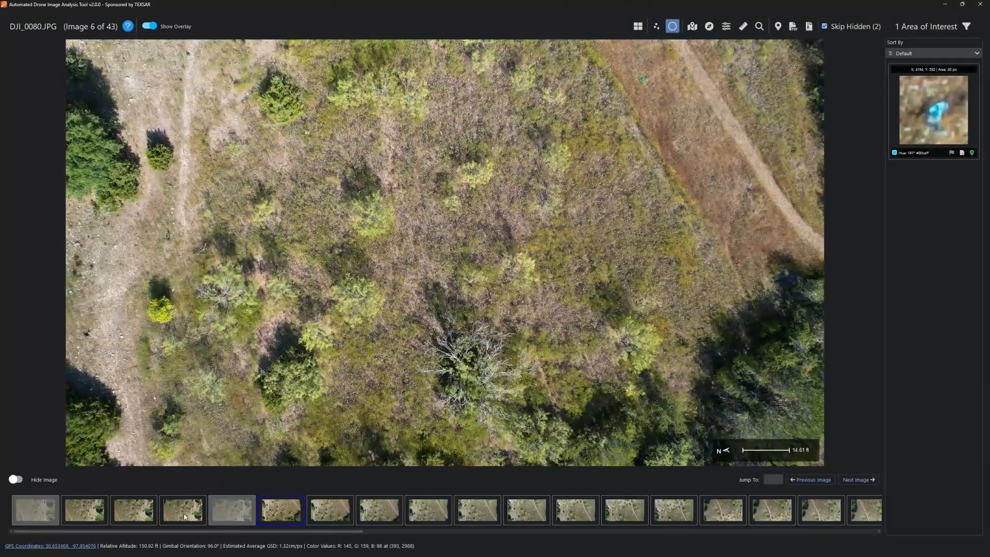
{"action": "left_click", "coordinate": [174, 505]}
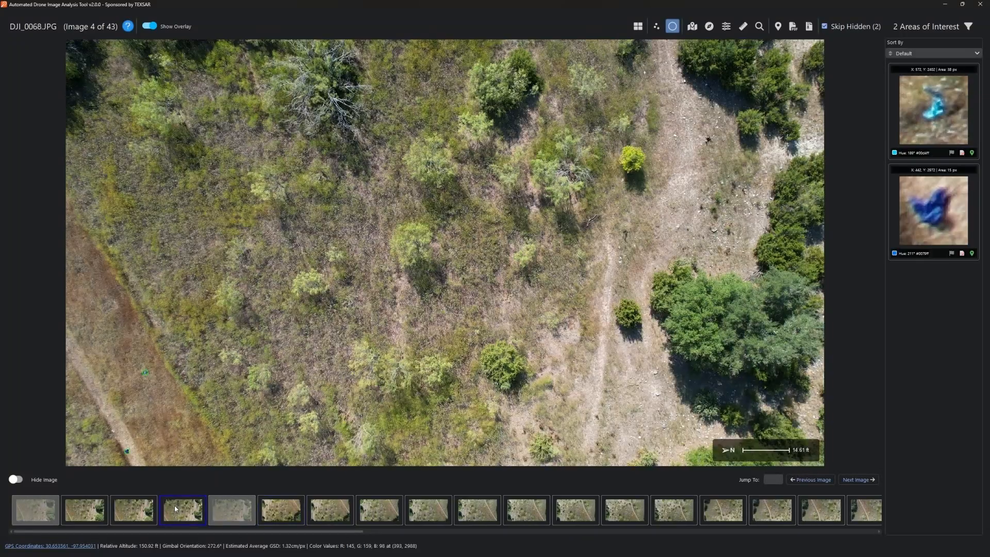
{"action": "key", "text": "Right"}
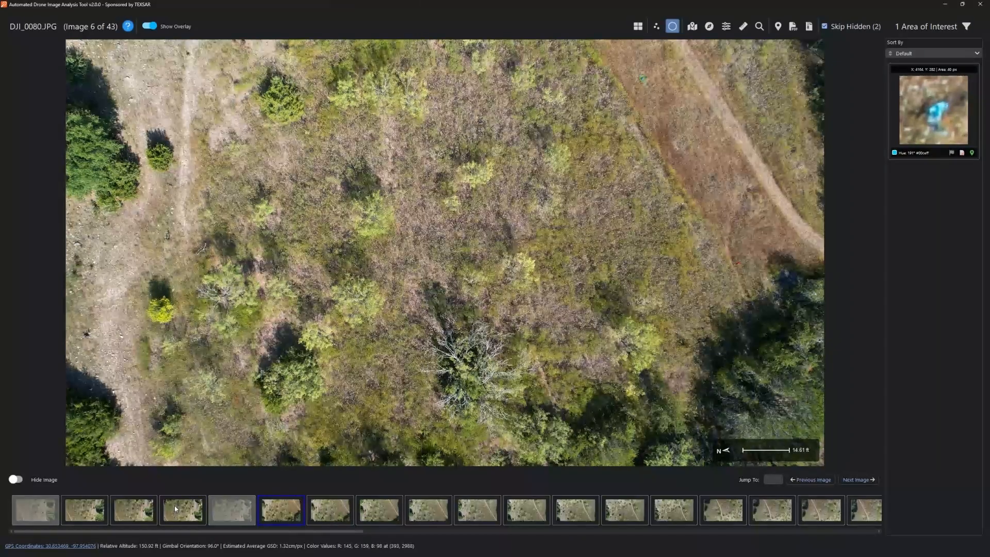
{"action": "key", "text": "Left"}
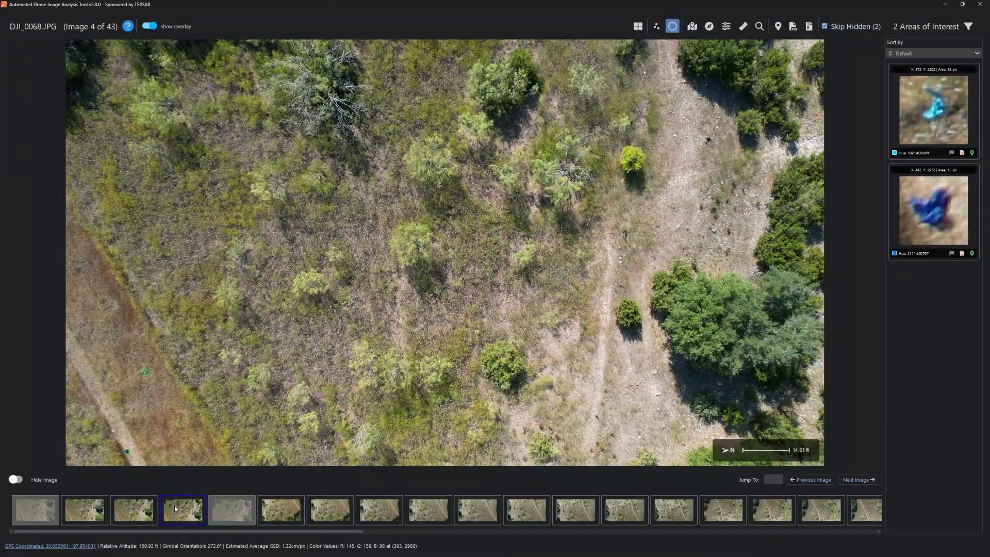
{"action": "key", "text": "Right"}
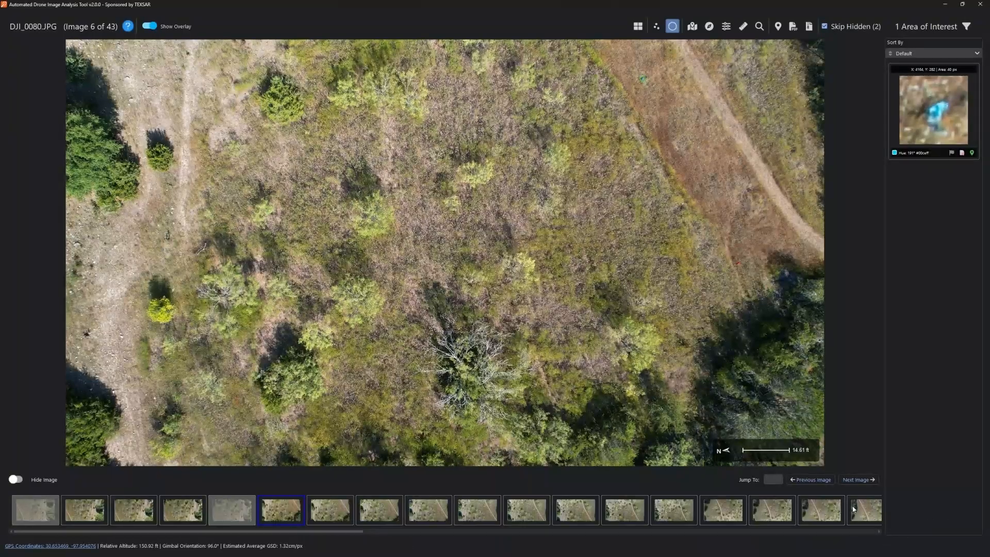
- Test Previous/Next Image with Skip Hidden off and on, ending on DJI_0080 with skipping enabled
{"action": "left_click", "coordinate": [822, 482]}
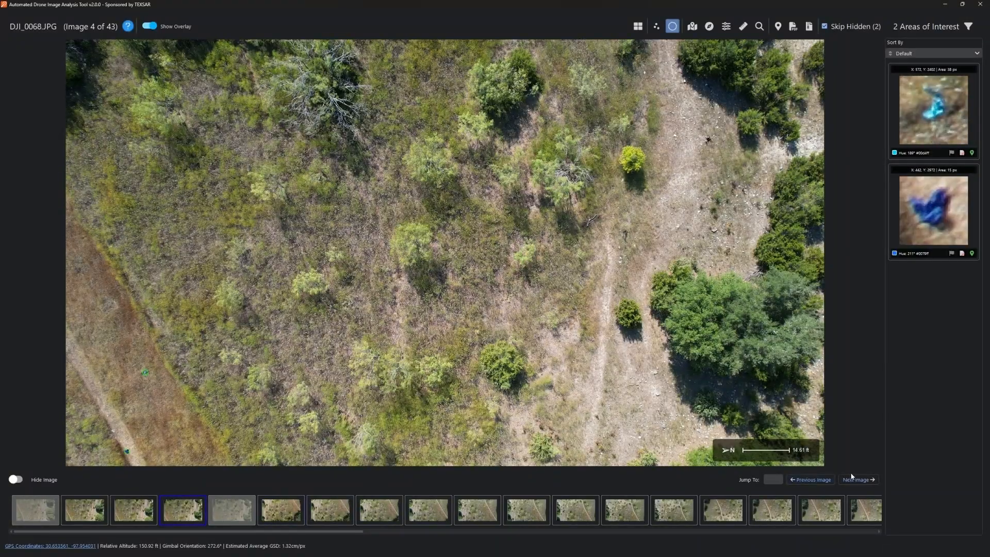
{"action": "left_click", "coordinate": [858, 481]}
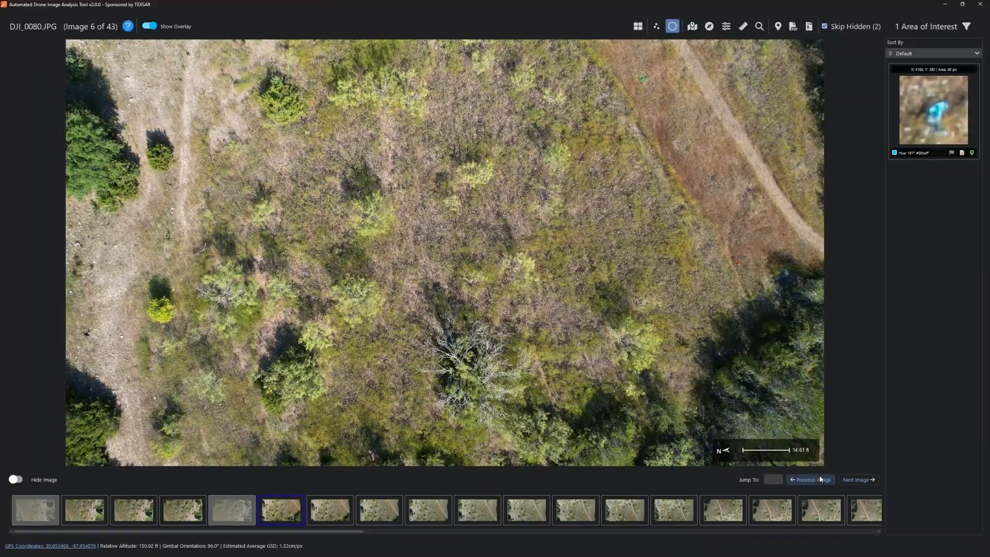
{"action": "left_click", "coordinate": [821, 479]}
{"action": "left_click", "coordinate": [824, 26]}
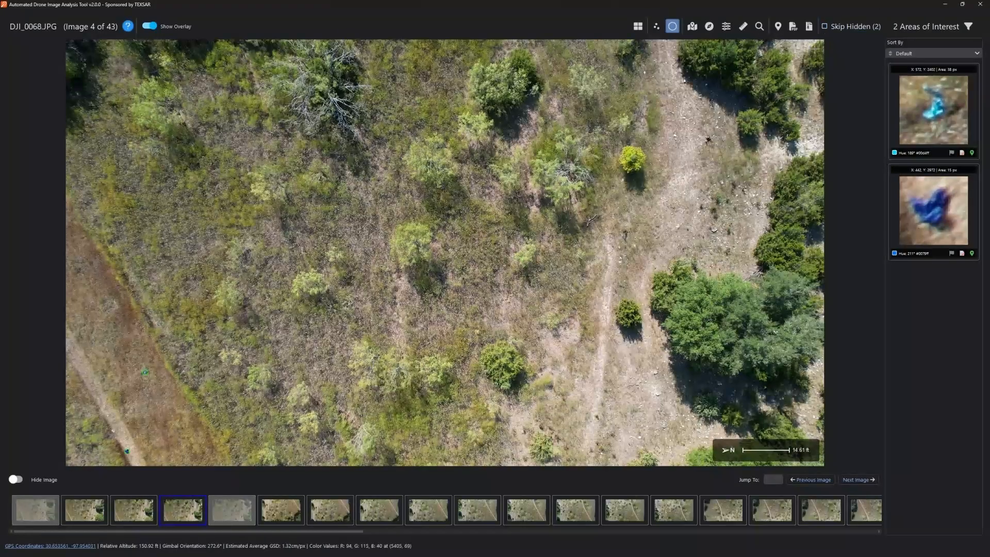
{"action": "left_click", "coordinate": [859, 480]}
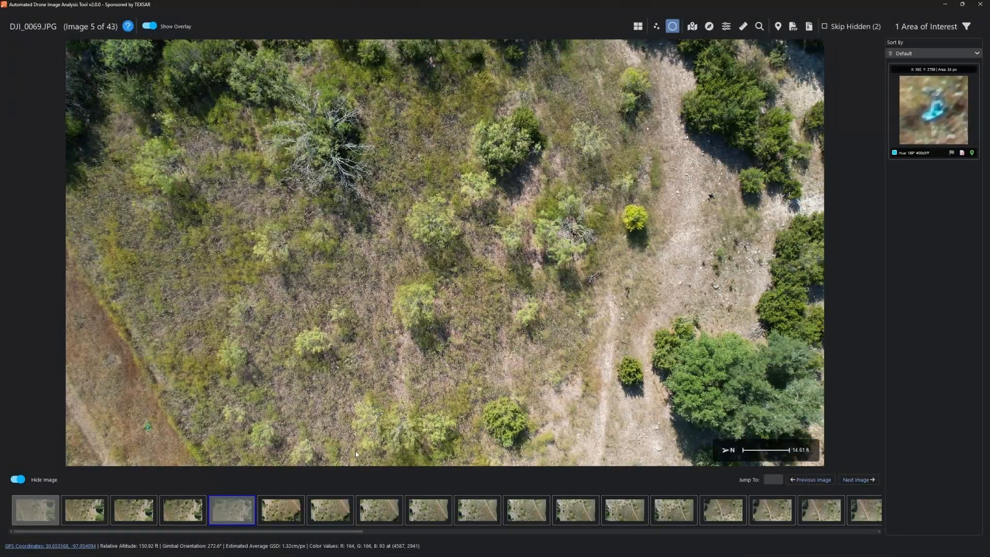
{"action": "key", "text": "Right"}
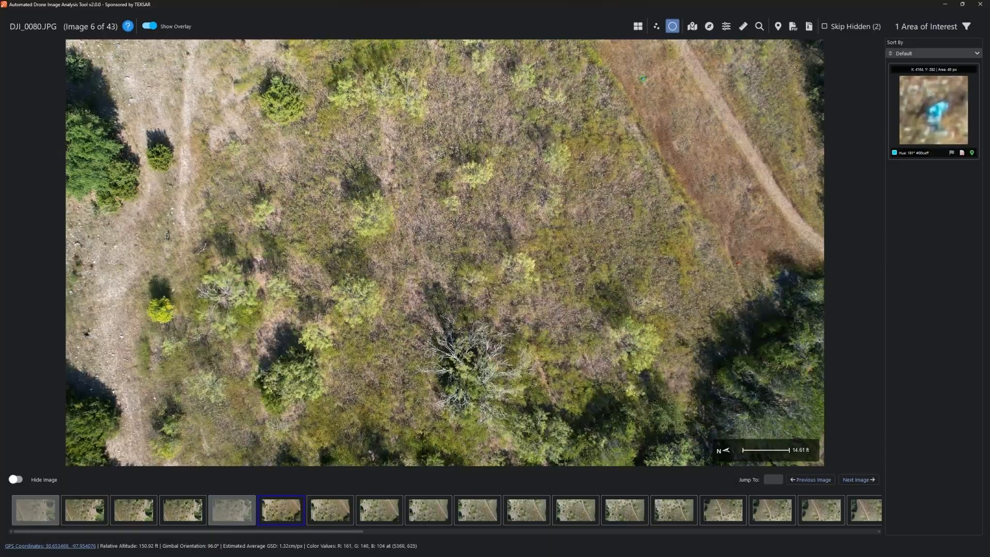
{"action": "left_click", "coordinate": [825, 27]}
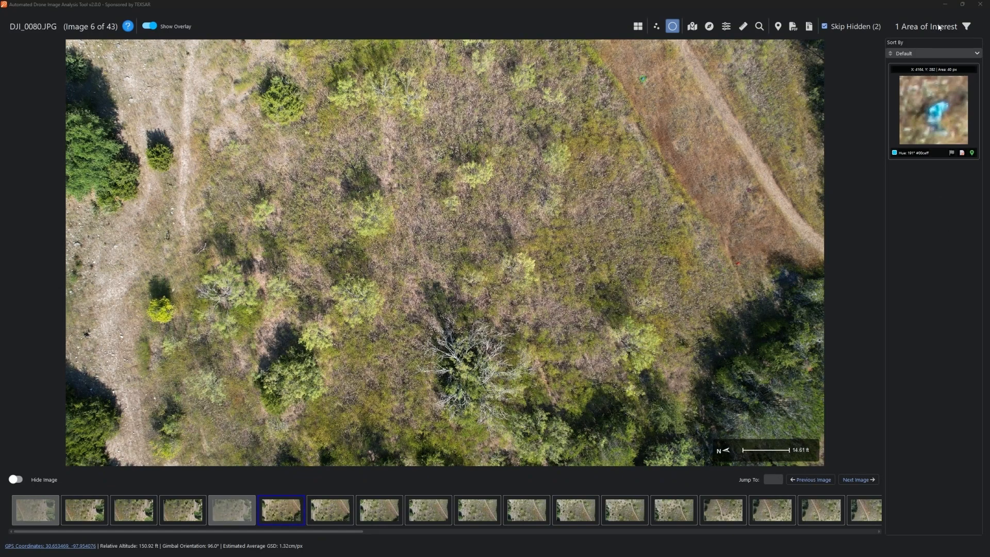
{"action": "left_click", "coordinate": [967, 27]}
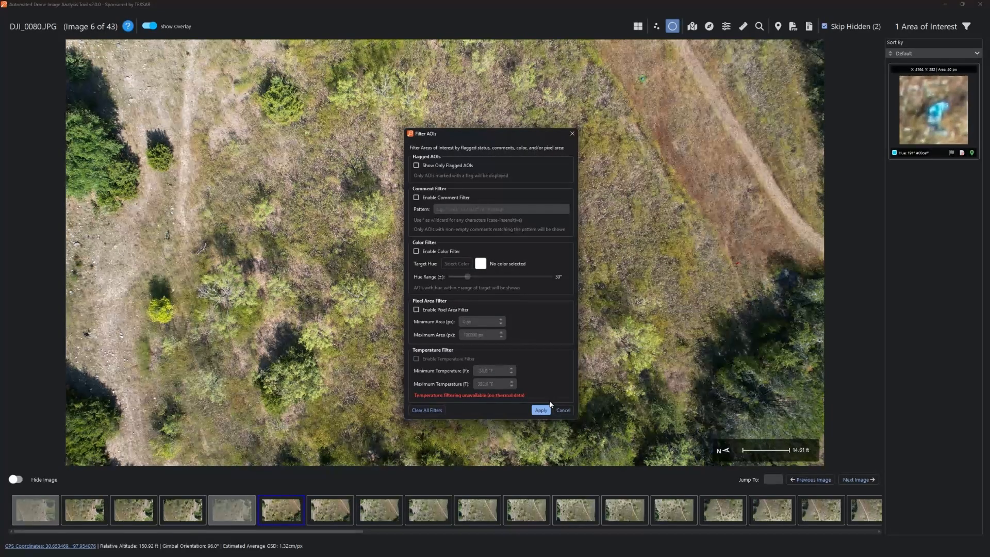
{"action": "left_click", "coordinate": [563, 409]}
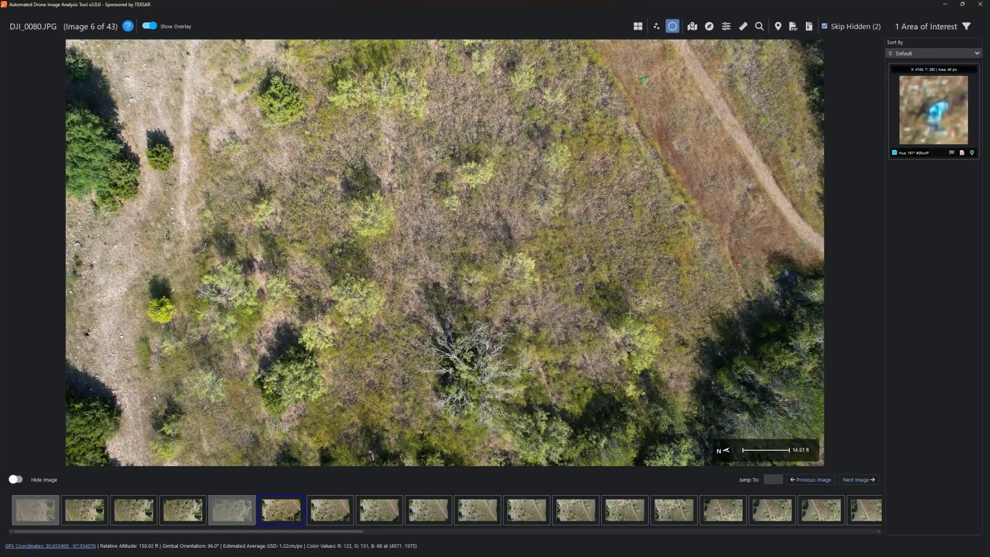
{"action": "left_click", "coordinate": [939, 54]}
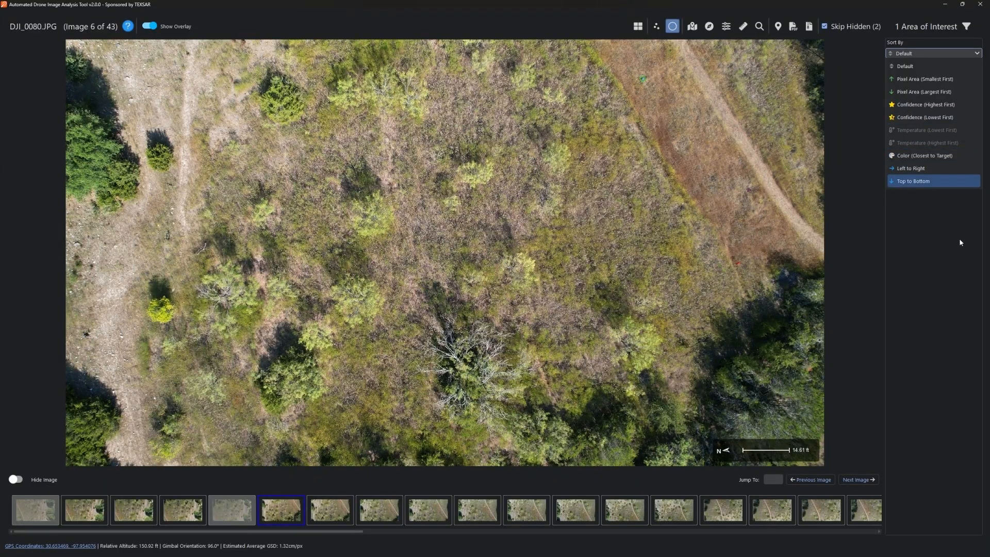
{"action": "left_click", "coordinate": [968, 289]}
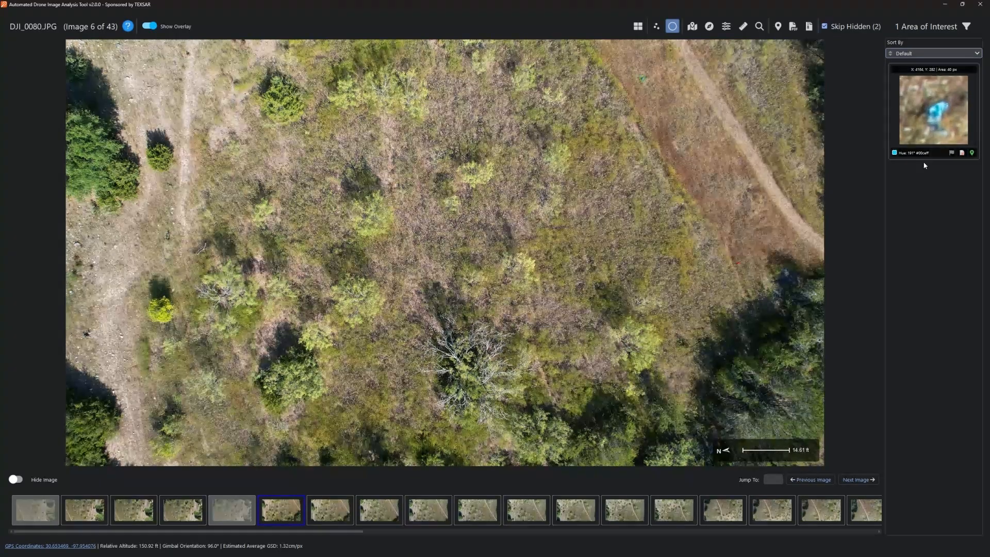
- Flag the DJI_0080 AOI and DJI_0066's first AOI, dismissing the comment dialog unsaved
{"action": "left_click", "coordinate": [951, 154]}
{"action": "left_click", "coordinate": [89, 516]}
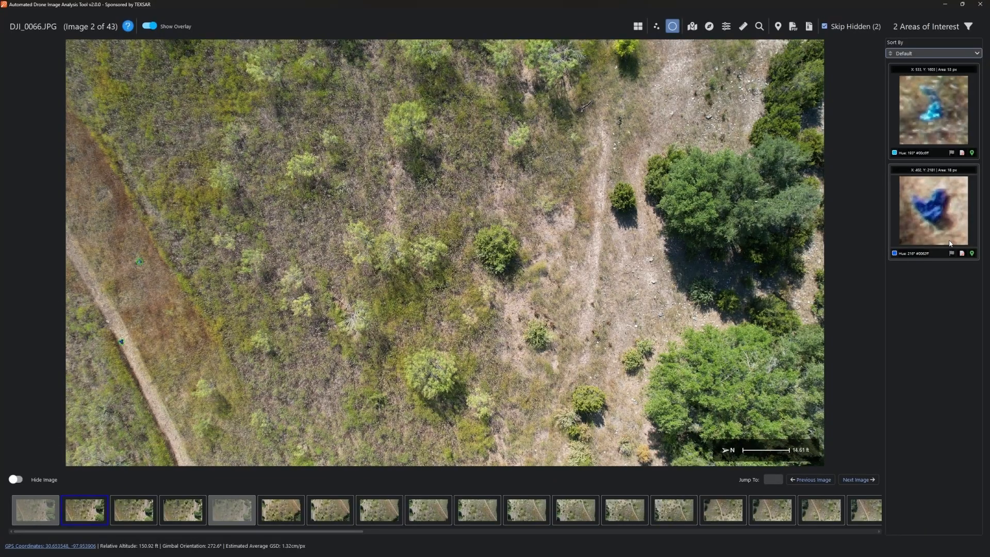
{"action": "left_click", "coordinate": [951, 153]}
{"action": "left_click", "coordinate": [962, 153]}
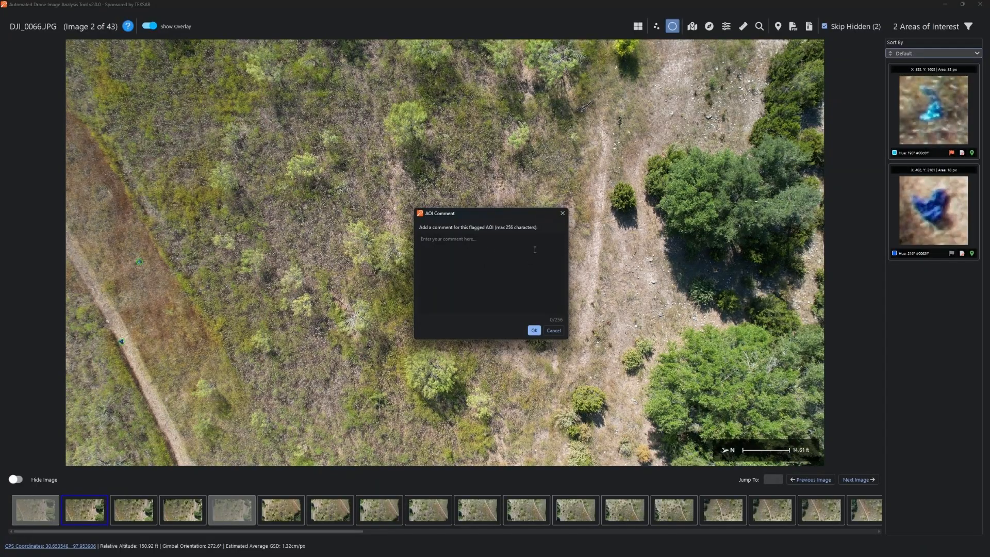
{"action": "left_click", "coordinate": [562, 213]}
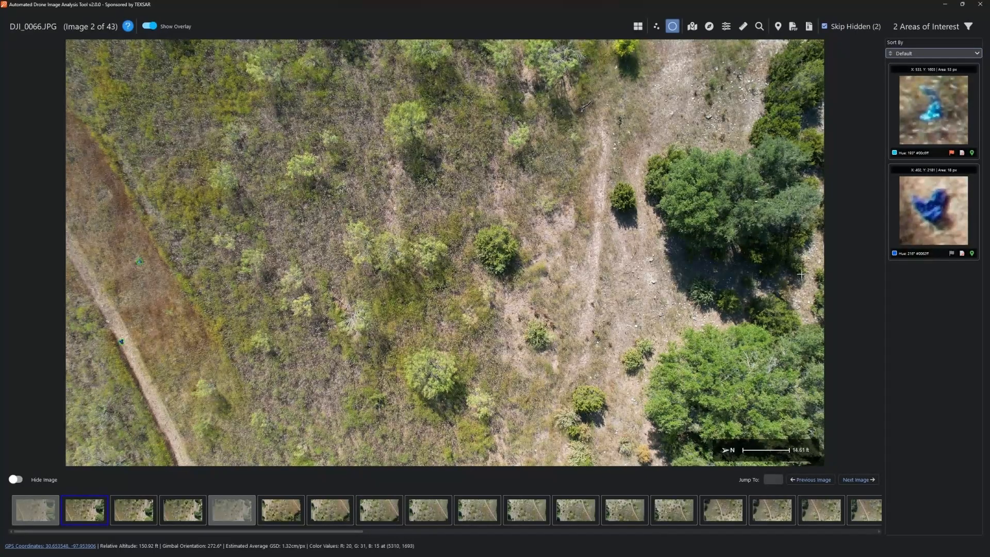
{"action": "left_click", "coordinate": [971, 156]}
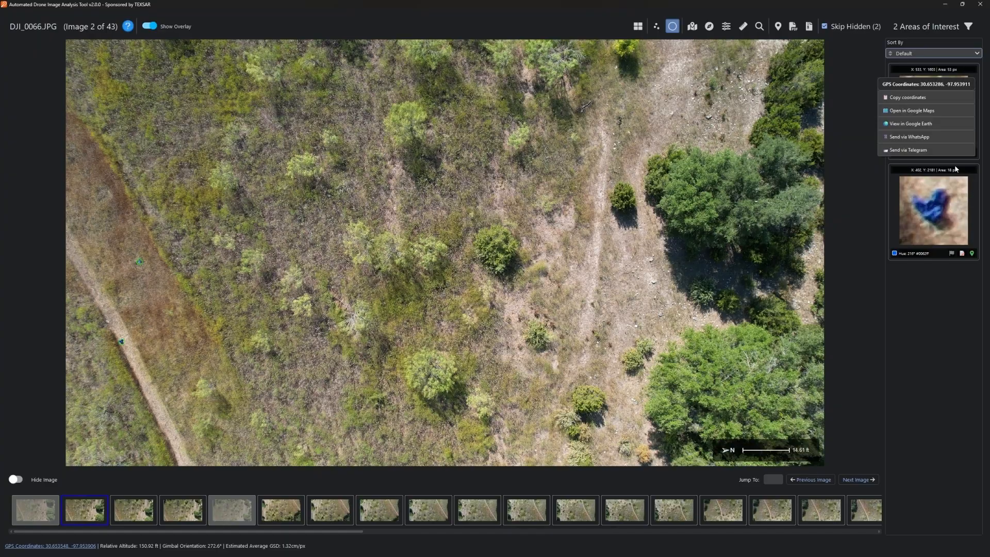
{"action": "left_click", "coordinate": [938, 306]}
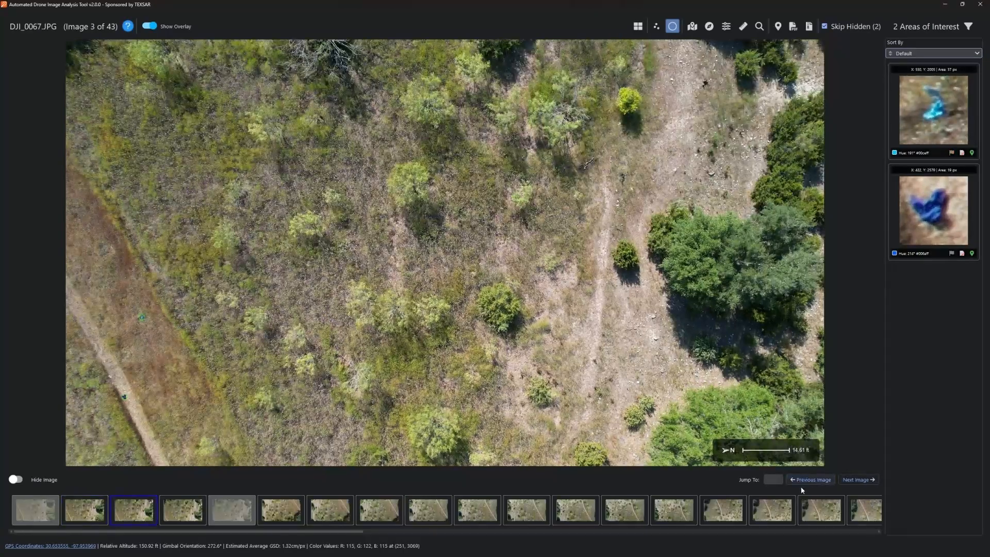
{"action": "left_click", "coordinate": [802, 480]}
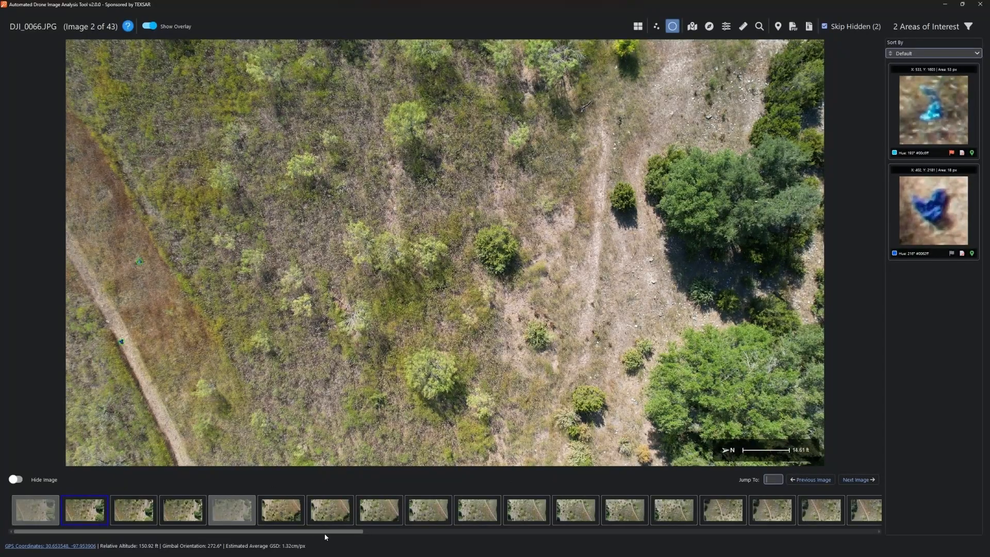
{"action": "left_click_drag", "start_coordinate": [330, 534], "coordinate": [268, 531]}
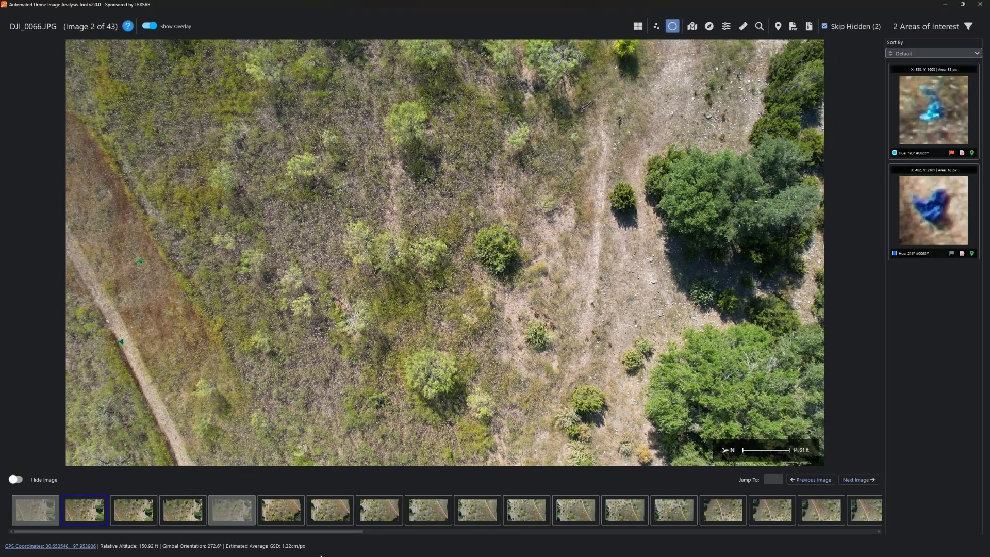
{"action": "left_click", "coordinate": [71, 546]}
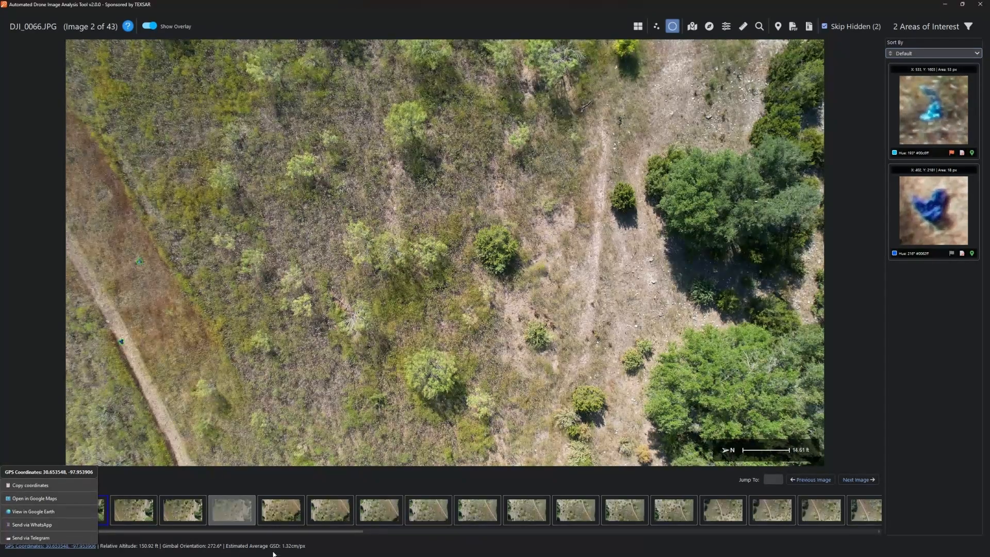
{"action": "left_click", "coordinate": [345, 543]}
{"action": "mouse_move", "coordinate": [349, 546]}
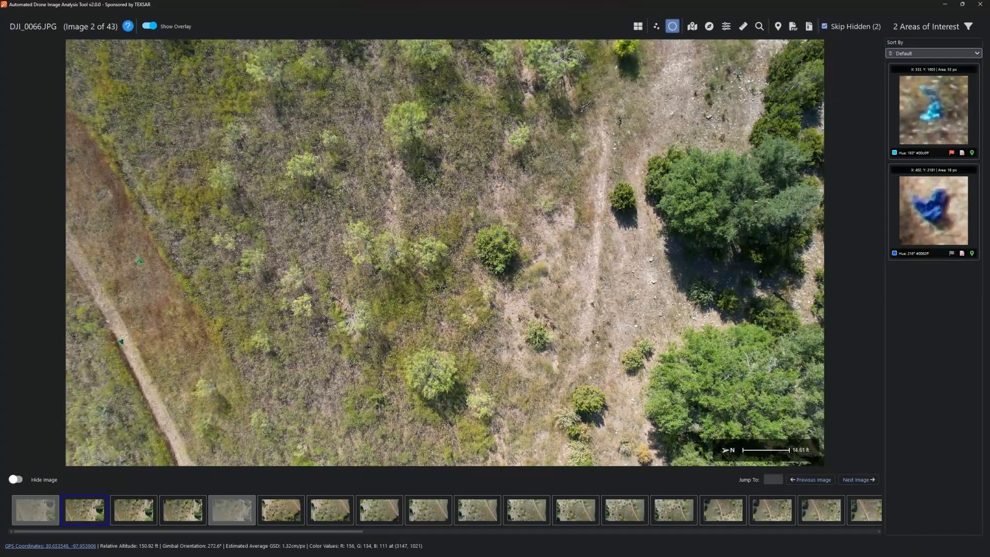
{"action": "left_click_drag", "start_coordinate": [109, 240], "coordinate": [185, 294]}
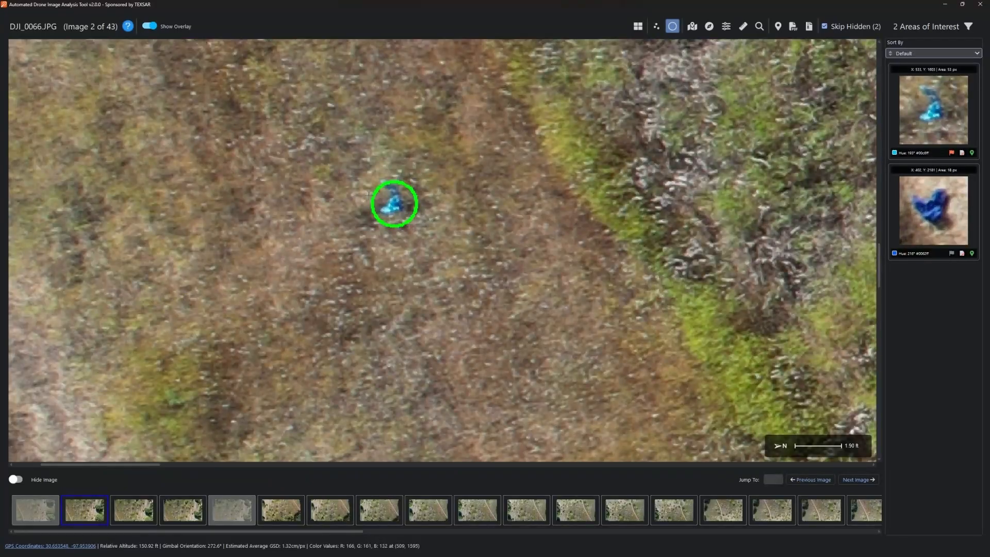
{"action": "scroll", "coordinate": [447, 191], "scroll_direction": "down", "scroll_amount": 3}
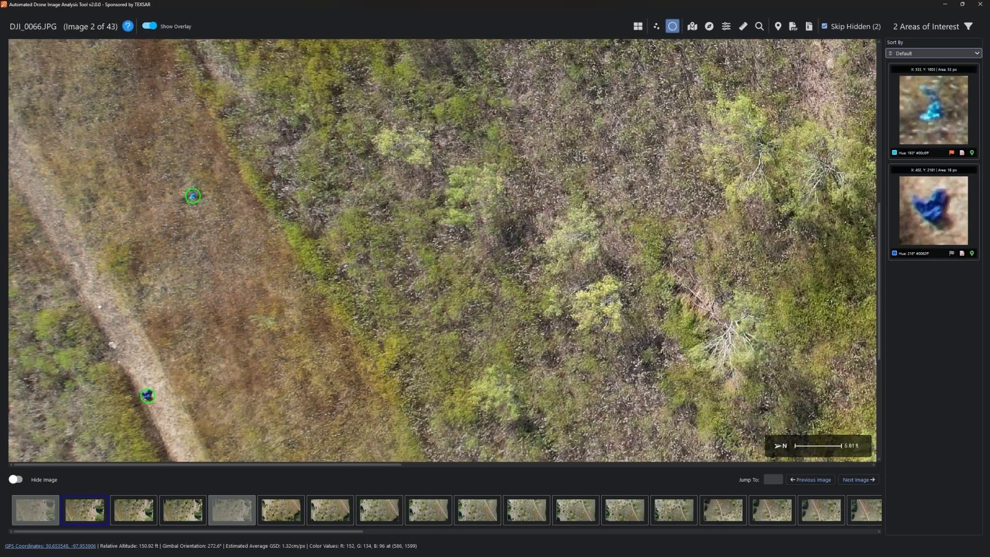
{"action": "left_click_drag", "start_coordinate": [243, 223], "coordinate": [91, 236]}
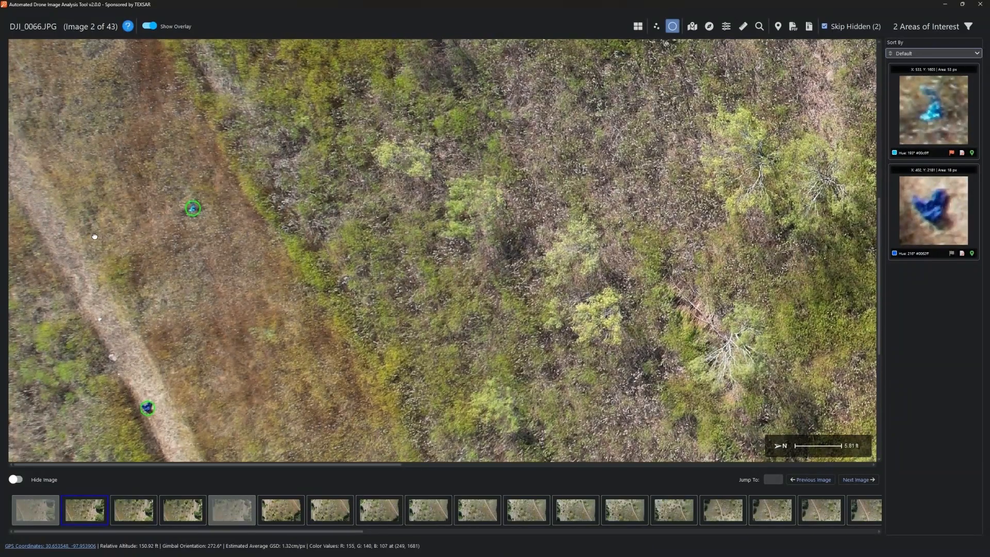
{"action": "left_click_drag", "start_coordinate": [550, 194], "coordinate": [411, 160]}
{"action": "scroll", "coordinate": [252, 393], "scroll_direction": "down", "scroll_amount": 3}
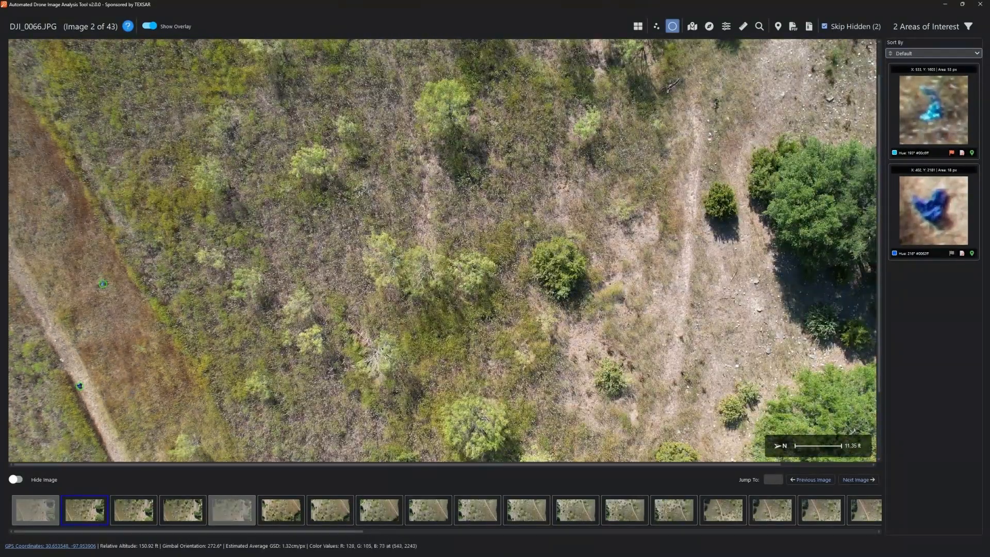
{"action": "scroll", "coordinate": [151, 398], "scroll_direction": "up", "scroll_amount": 2}
{"action": "scroll", "coordinate": [444, 252], "scroll_direction": "down", "scroll_amount": 3}
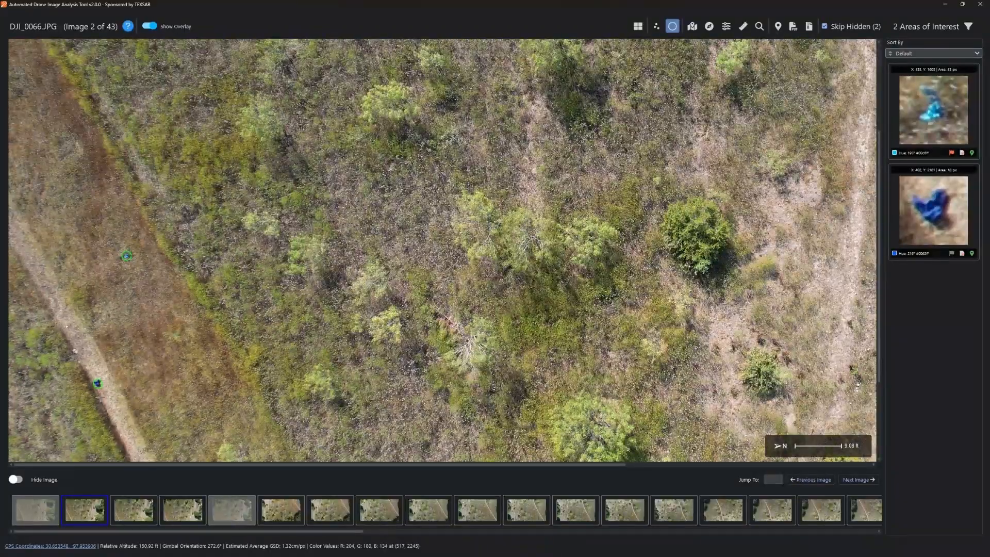
{"action": "scroll", "coordinate": [107, 391], "scroll_direction": "down", "scroll_amount": 1}
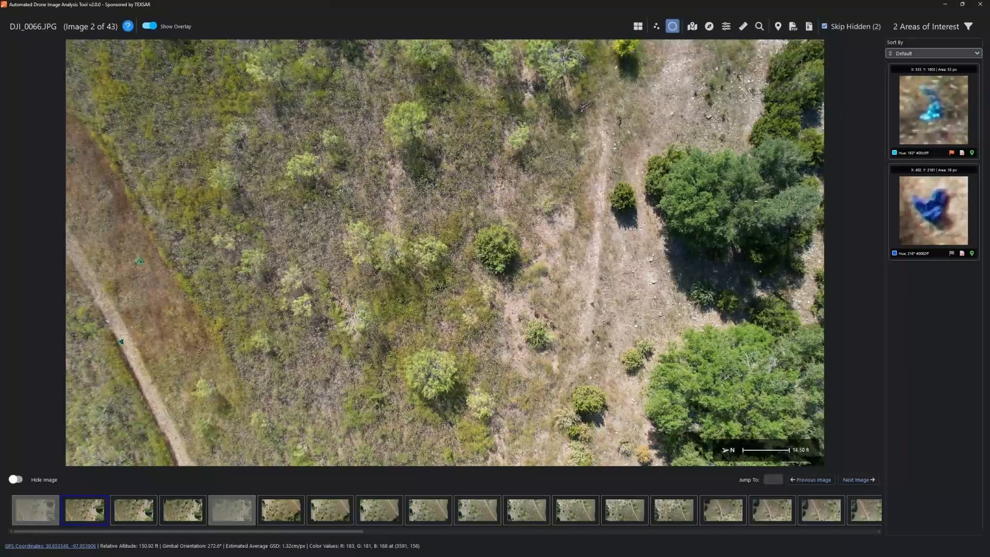
- Check the viewer help, then switch the results panel to the 58-AOI gallery
{"action": "left_click", "coordinate": [127, 33]}
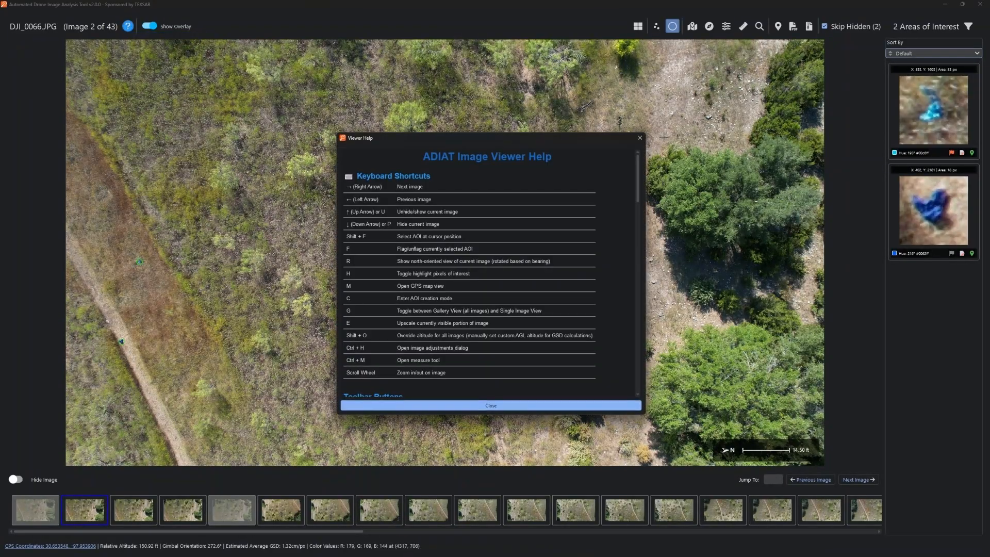
{"action": "left_click", "coordinate": [643, 137]}
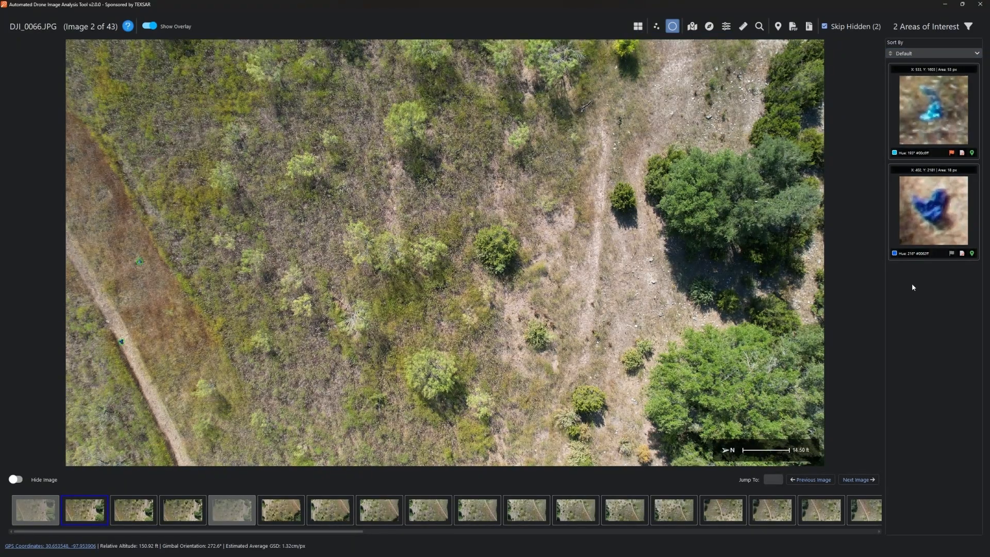
{"action": "left_click", "coordinate": [638, 26]}
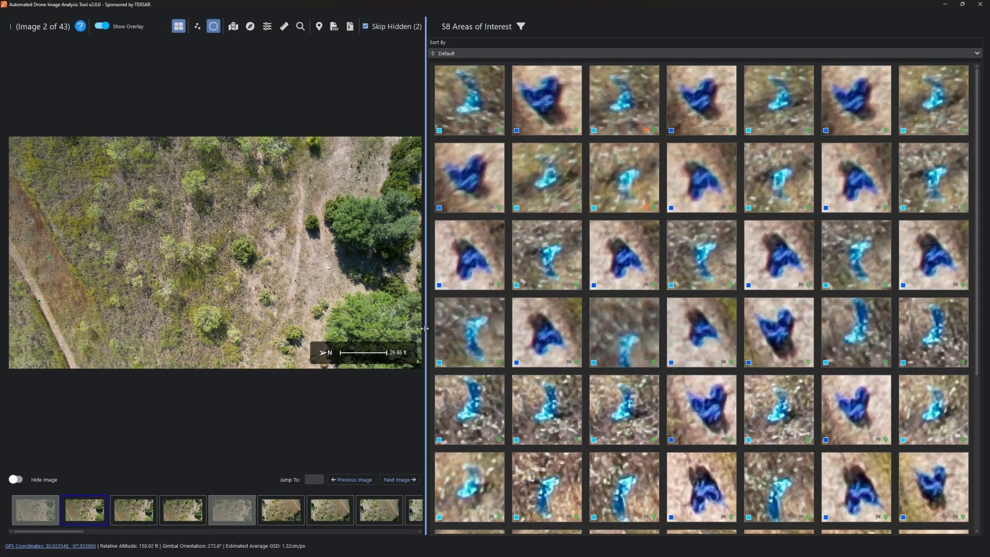
- Widen the image view, scroll the gallery and flag DJI_0128's area of interest 0
{"action": "left_click_drag", "start_coordinate": [425, 328], "coordinate": [504, 297]}
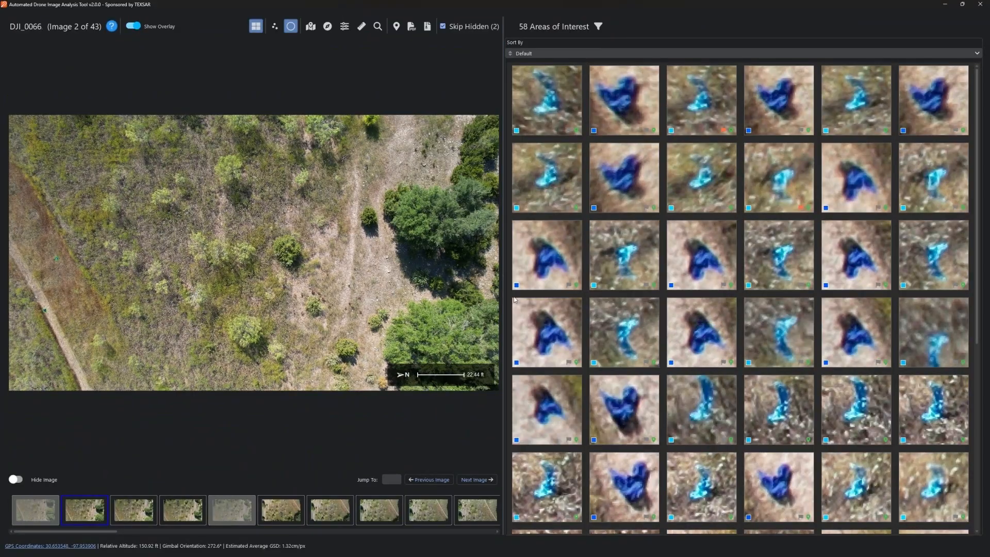
{"action": "mouse_move", "coordinate": [670, 276]}
{"action": "mouse_move", "coordinate": [787, 207]}
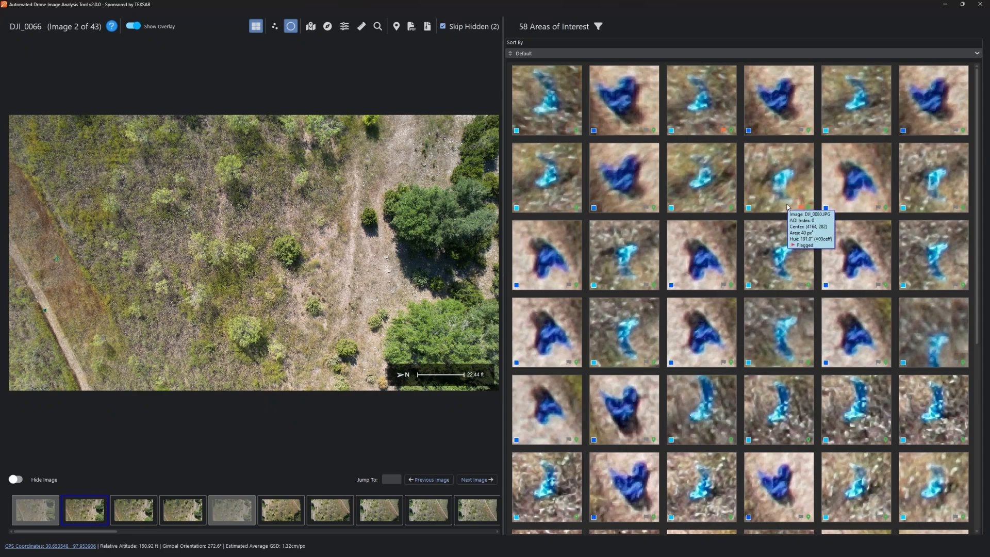
{"action": "scroll", "coordinate": [787, 208], "scroll_direction": "down", "scroll_amount": 5}
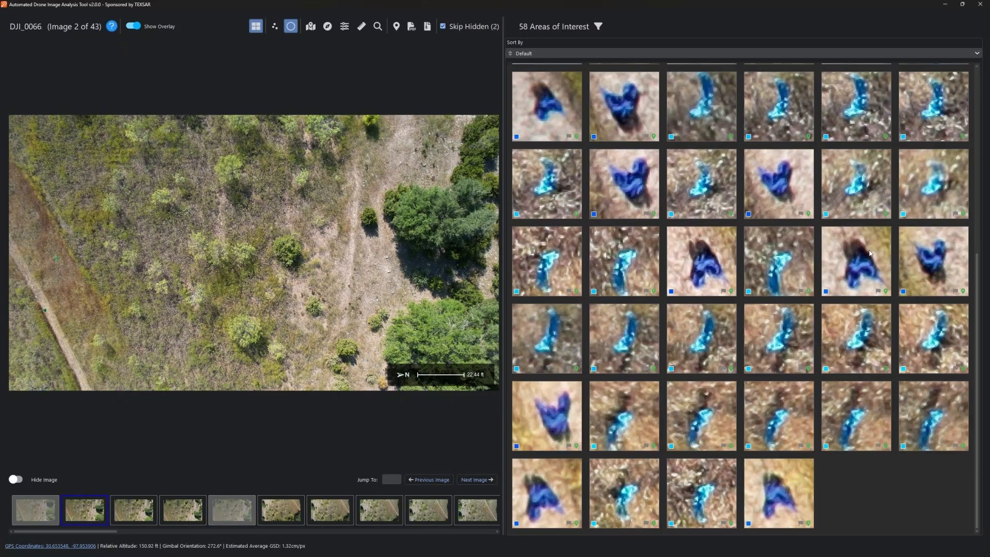
{"action": "mouse_move", "coordinate": [651, 308]}
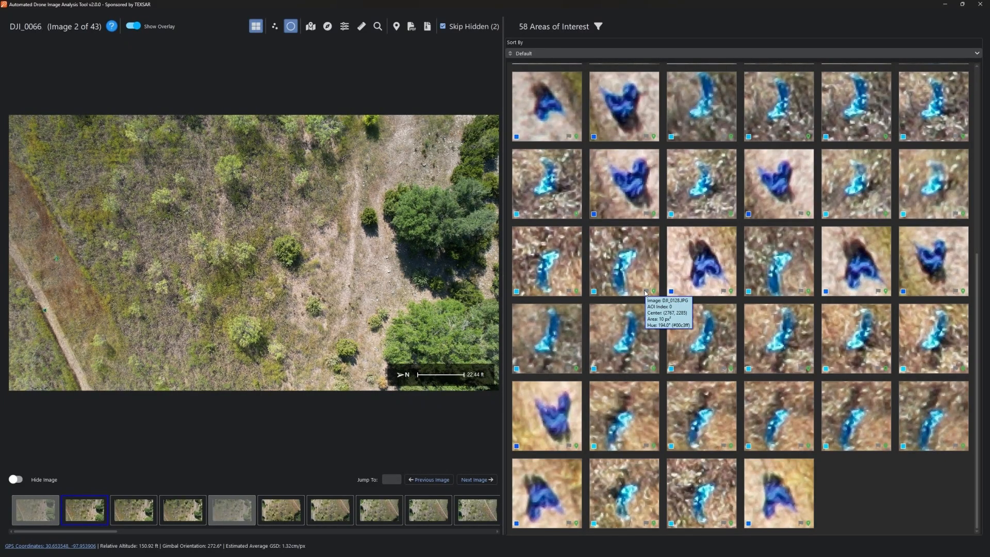
{"action": "left_click", "coordinate": [647, 293]}
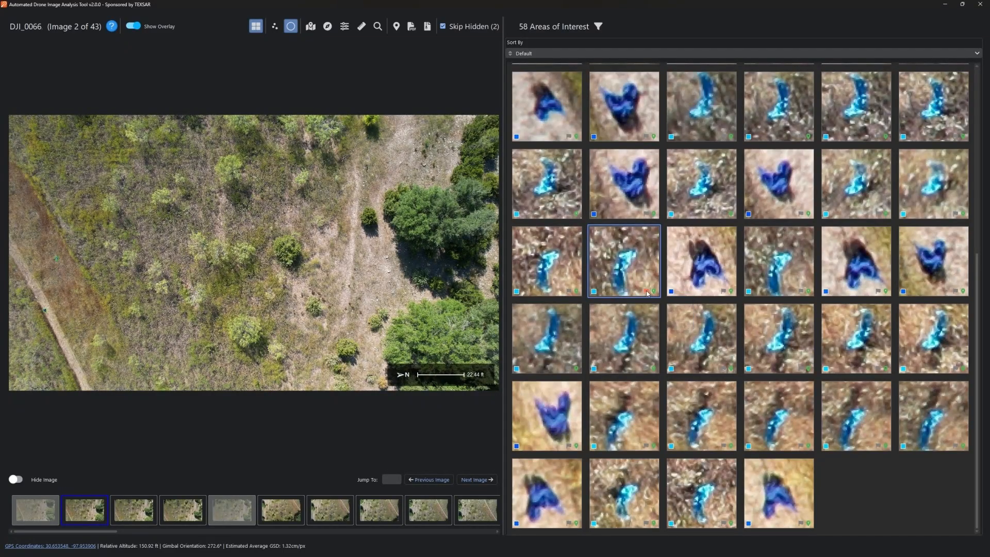
{"action": "left_click", "coordinate": [646, 291]}
{"action": "mouse_move", "coordinate": [655, 294]}
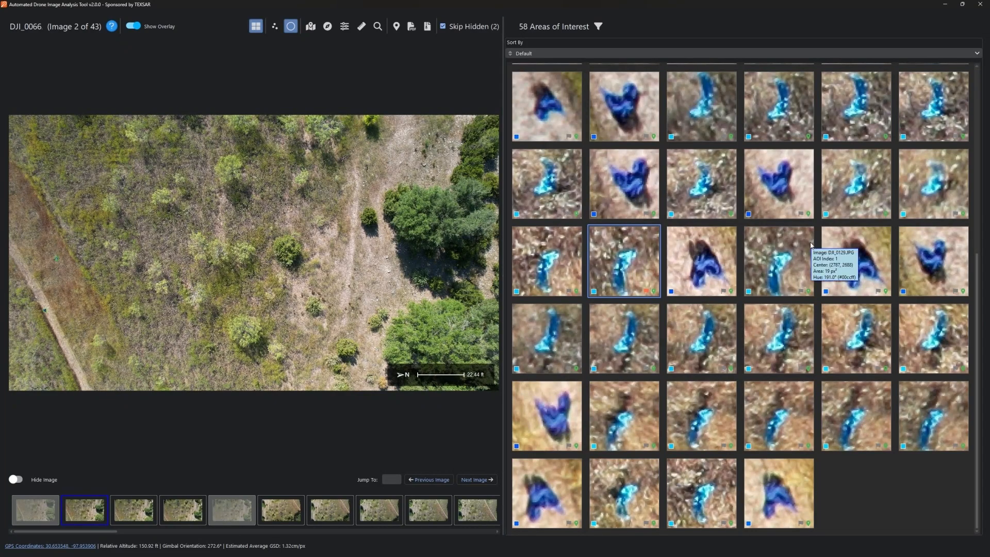
- Open DJI_0128's detection, then DJI_0151's (image 33 of 43), and open the Sort By list
{"action": "mouse_move", "coordinate": [710, 292]}
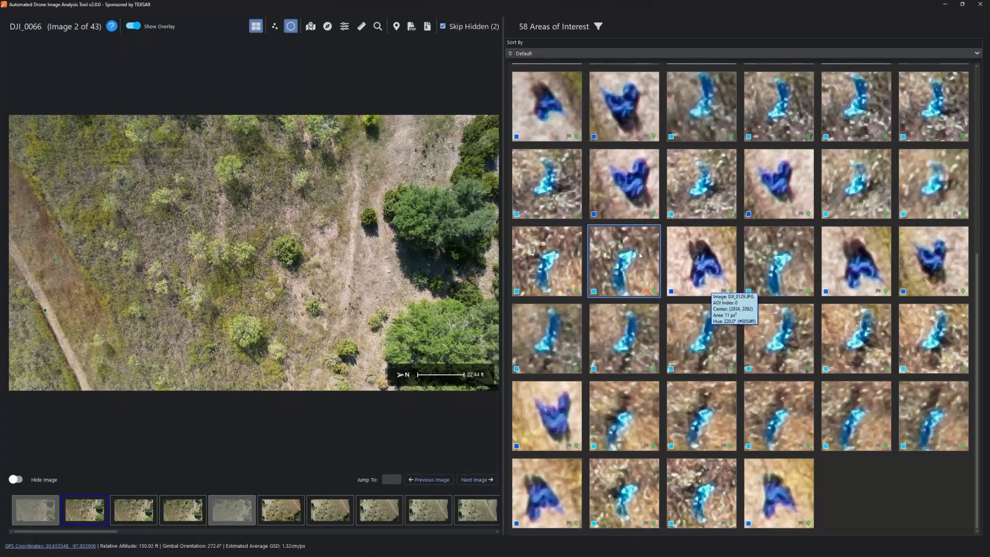
{"action": "mouse_move", "coordinate": [643, 254]}
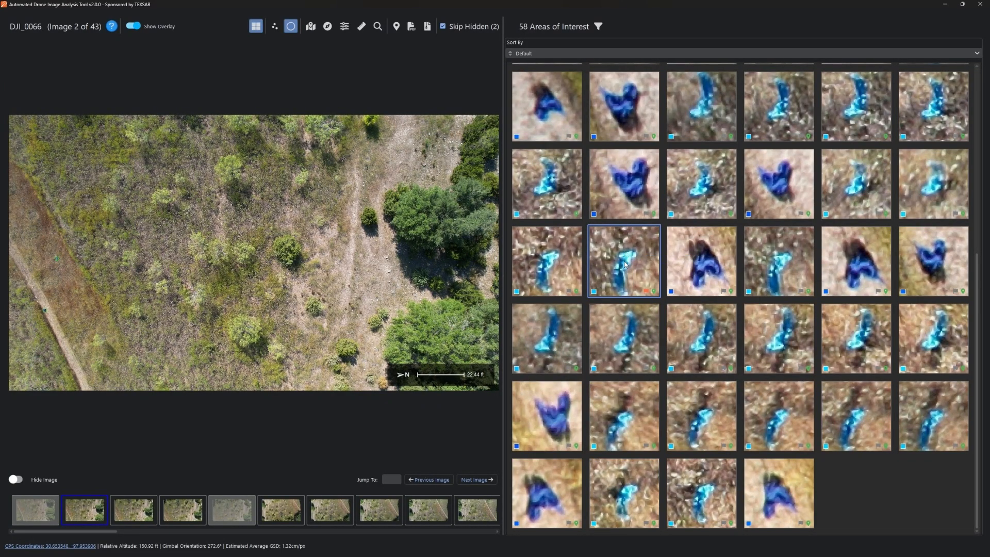
{"action": "left_click", "coordinate": [624, 266]}
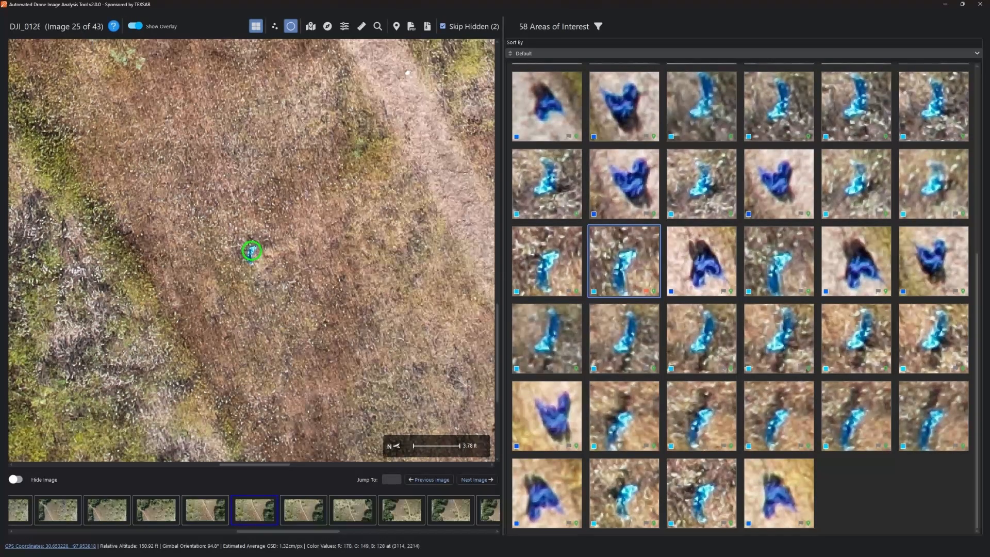
{"action": "scroll", "coordinate": [366, 275], "scroll_direction": "down", "scroll_amount": 5}
{"action": "scroll", "coordinate": [366, 275], "scroll_direction": "down", "scroll_amount": 3}
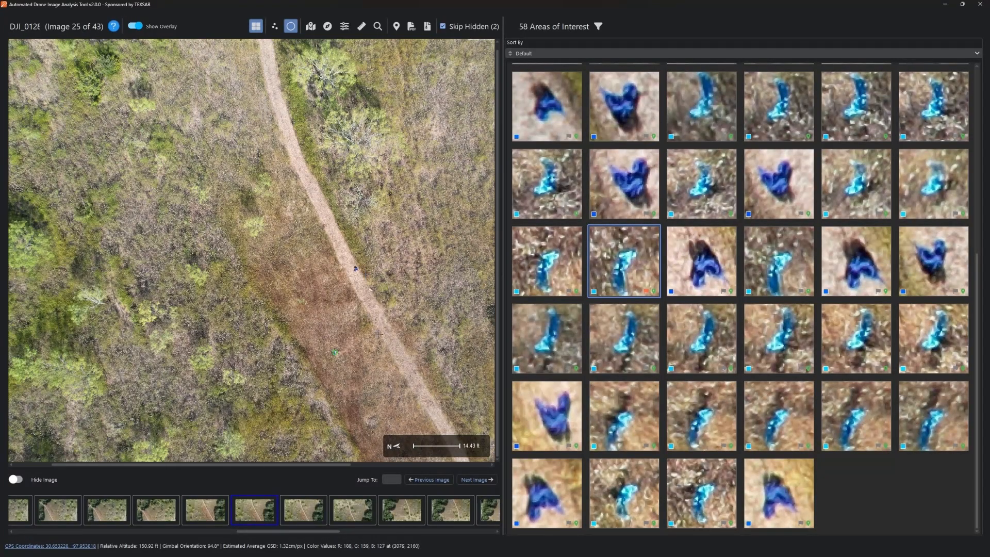
{"action": "left_click", "coordinate": [859, 356]}
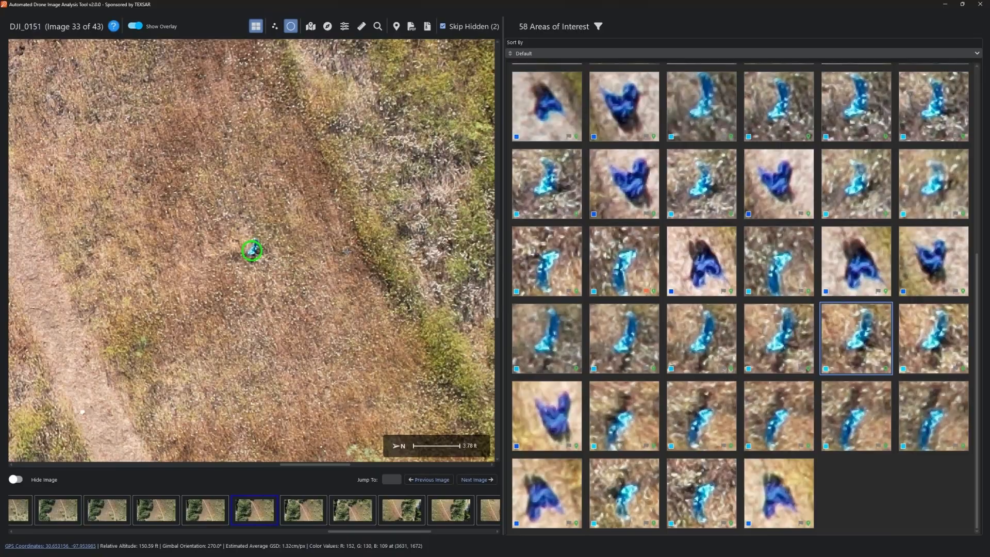
{"action": "scroll", "coordinate": [345, 253], "scroll_direction": "down", "scroll_amount": 5}
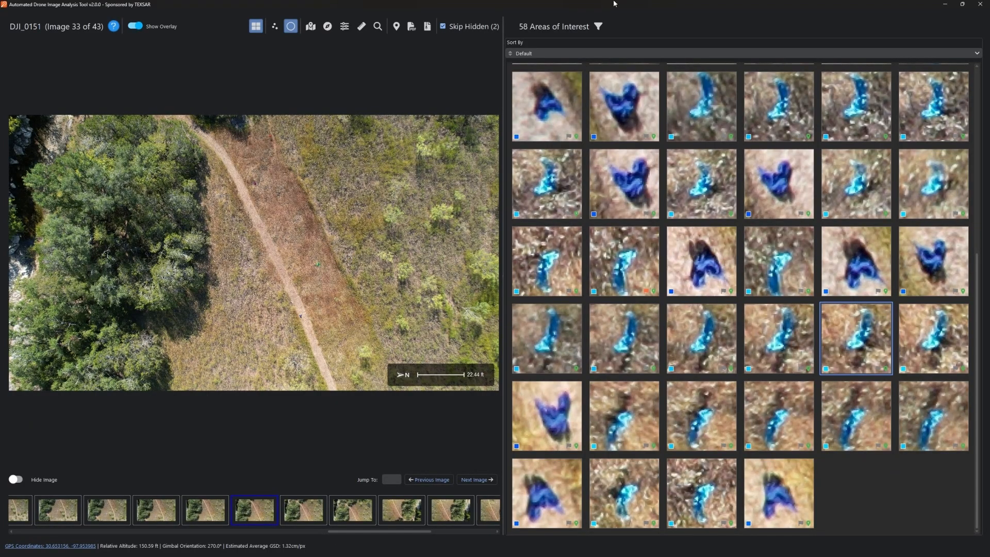
{"action": "left_click", "coordinate": [567, 50]}
{"action": "left_click", "coordinate": [601, 27]}
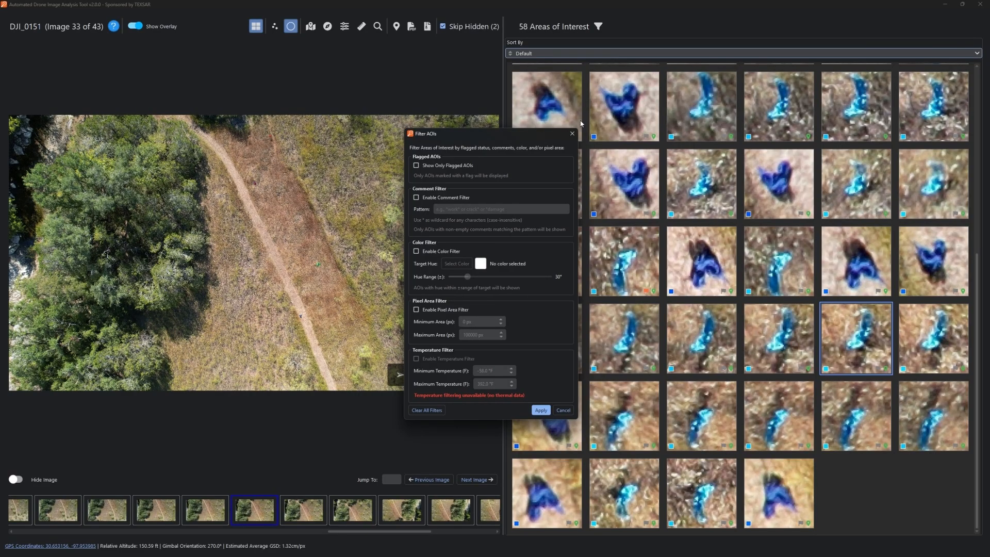
{"action": "left_click", "coordinate": [564, 411]}
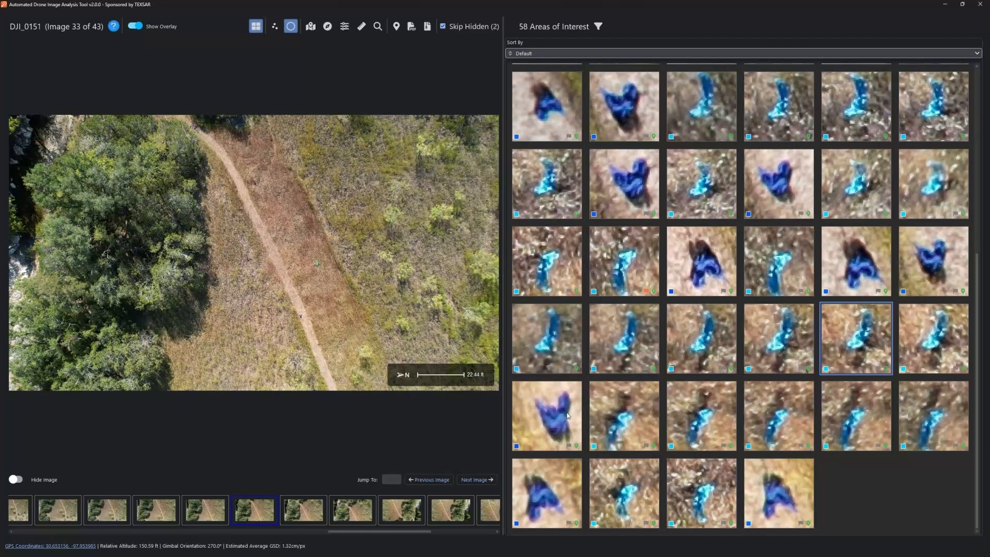
- Widen the image view and switch from the gallery back to DJI_0151's single-image view
{"action": "left_click_drag", "start_coordinate": [501, 279], "coordinate": [748, 283]}
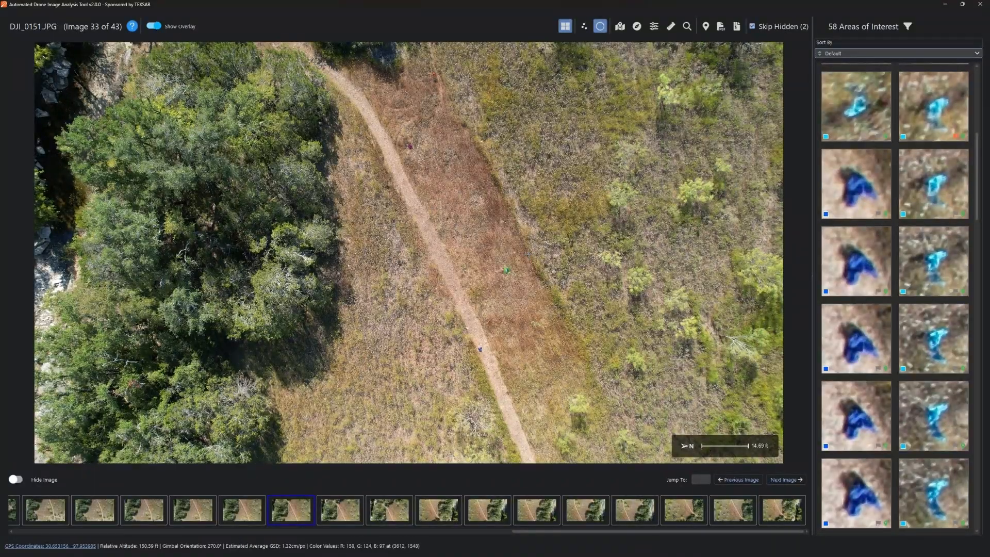
{"action": "key", "text": "g"}
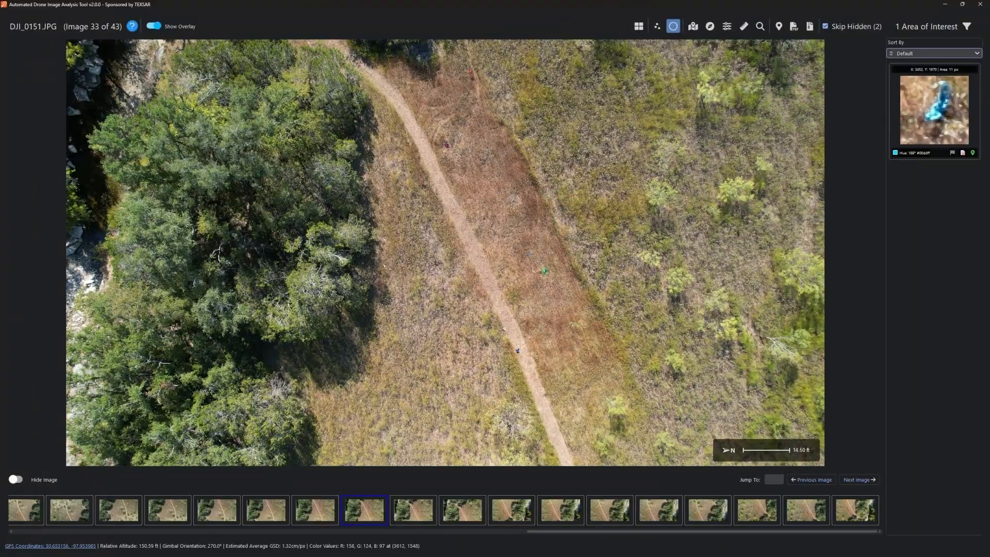
{"action": "key", "text": "g"}
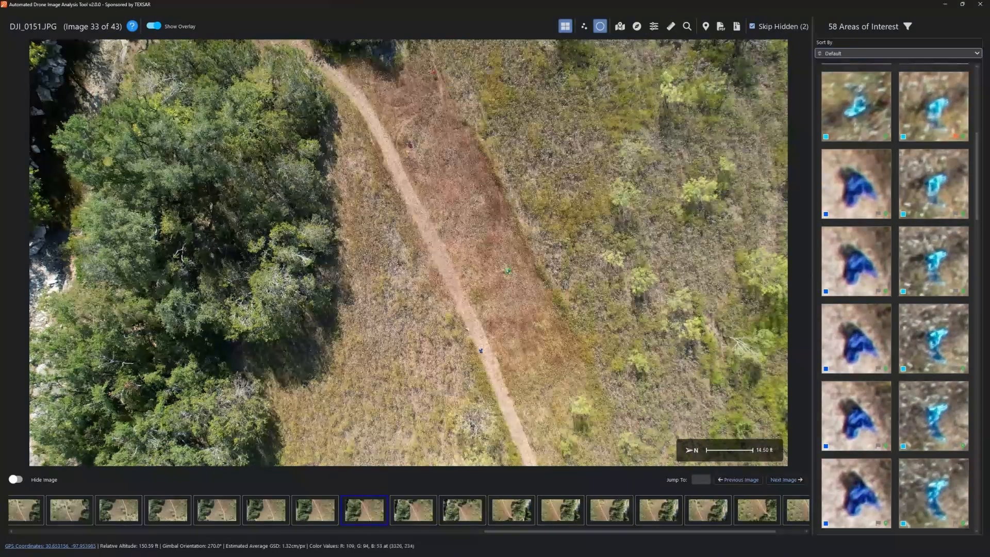
{"action": "left_click", "coordinate": [566, 26]}
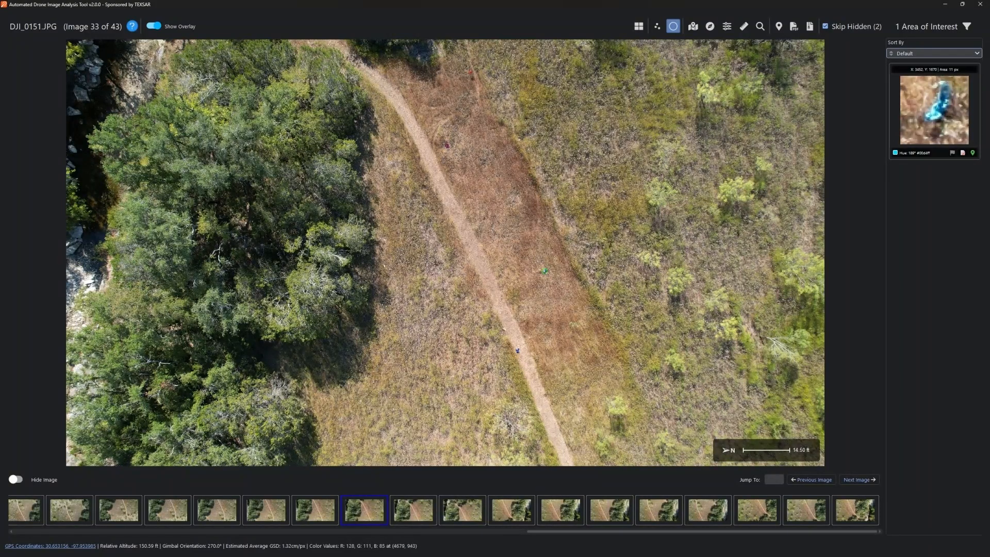
- Turn off pixels-of-interest highlighting on DJI_0151.JPG, keeping only the AOI circle
{"action": "left_click", "coordinate": [656, 25]}
{"action": "scroll", "coordinate": [546, 276], "scroll_direction": "up", "scroll_amount": 7}
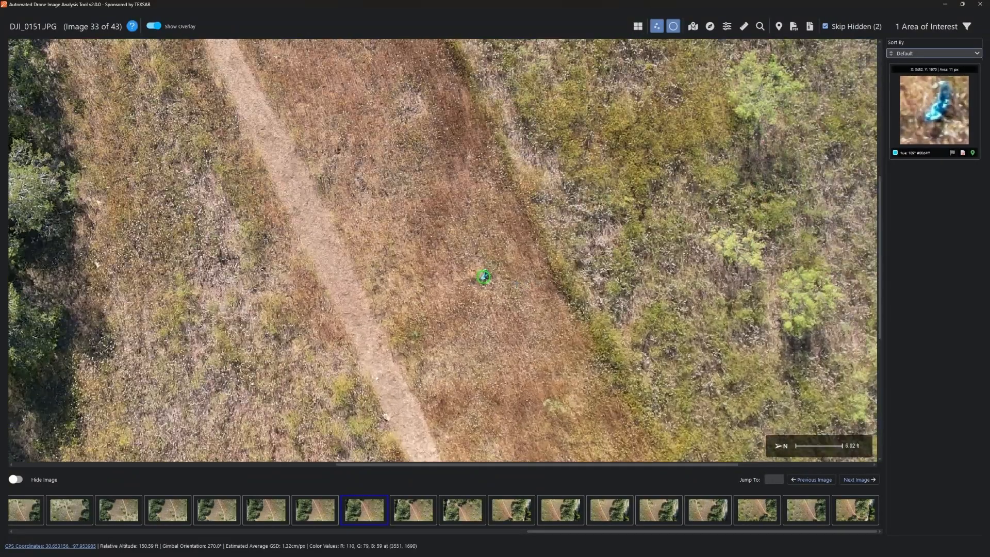
{"action": "scroll", "coordinate": [470, 265], "scroll_direction": "up", "scroll_amount": 5}
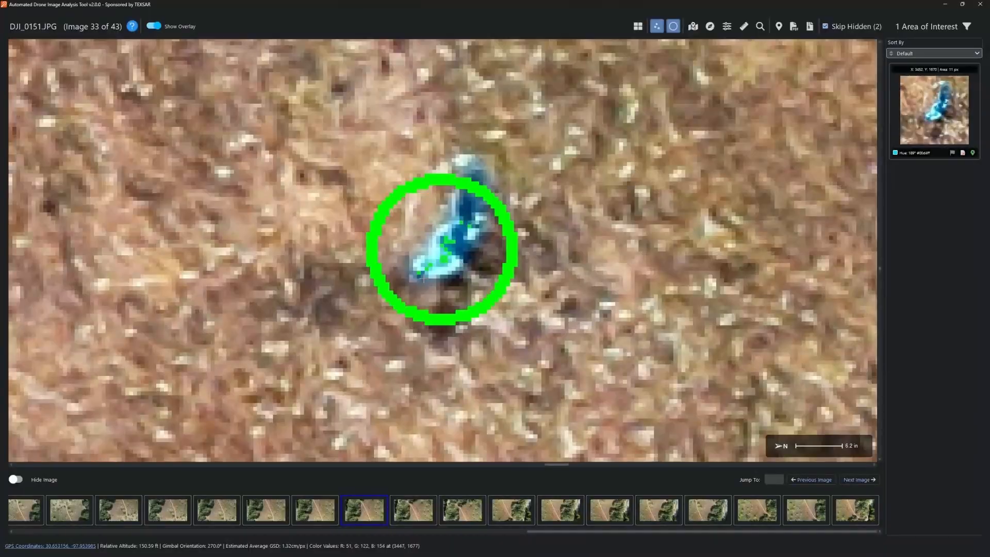
{"action": "left_click", "coordinate": [657, 26]}
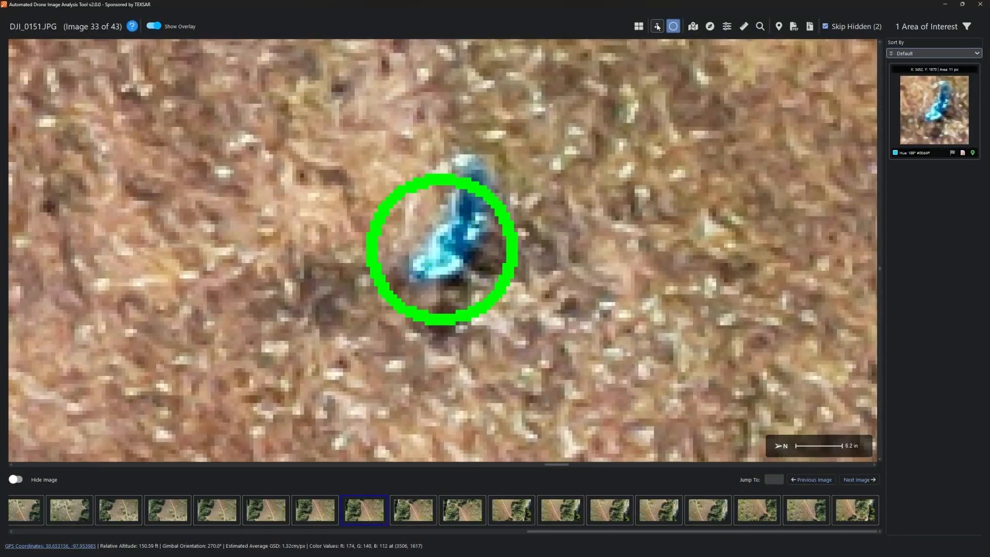
{"action": "left_click", "coordinate": [657, 26]}
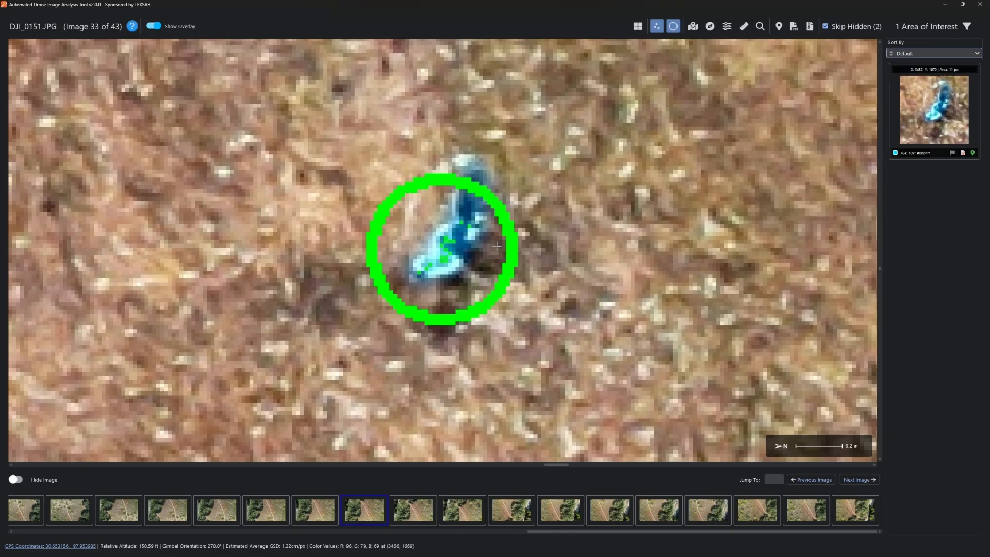
{"action": "left_click", "coordinate": [657, 27]}
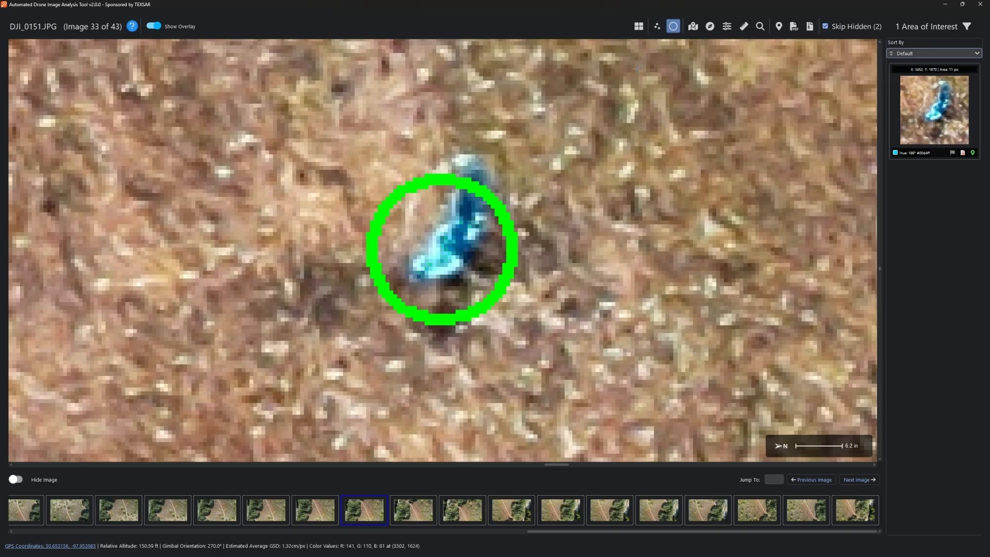
- Open the GPS map of all 43 image locations and switch it to satellite view
{"action": "left_click", "coordinate": [673, 27]}
{"action": "left_click", "coordinate": [672, 30]}
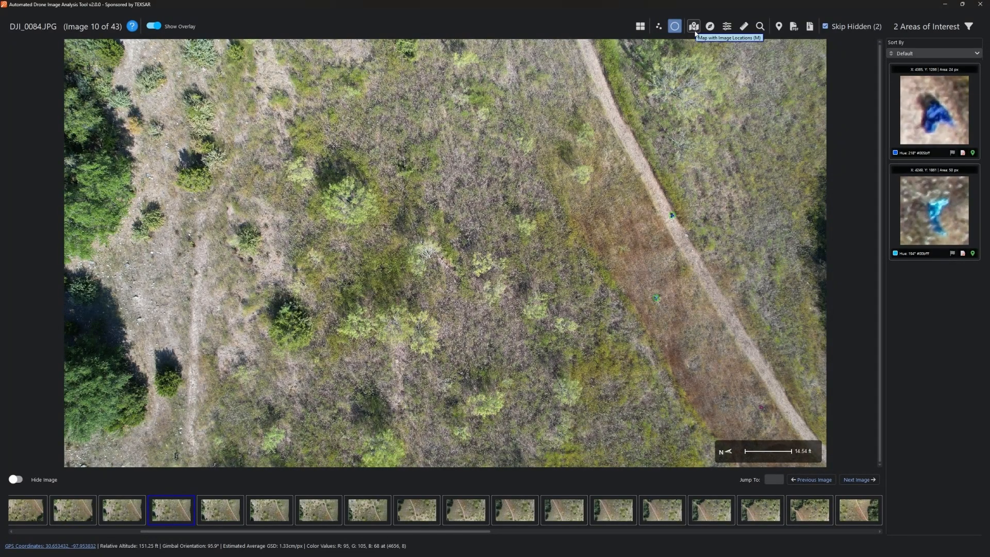
{"action": "left_click", "coordinate": [695, 32]}
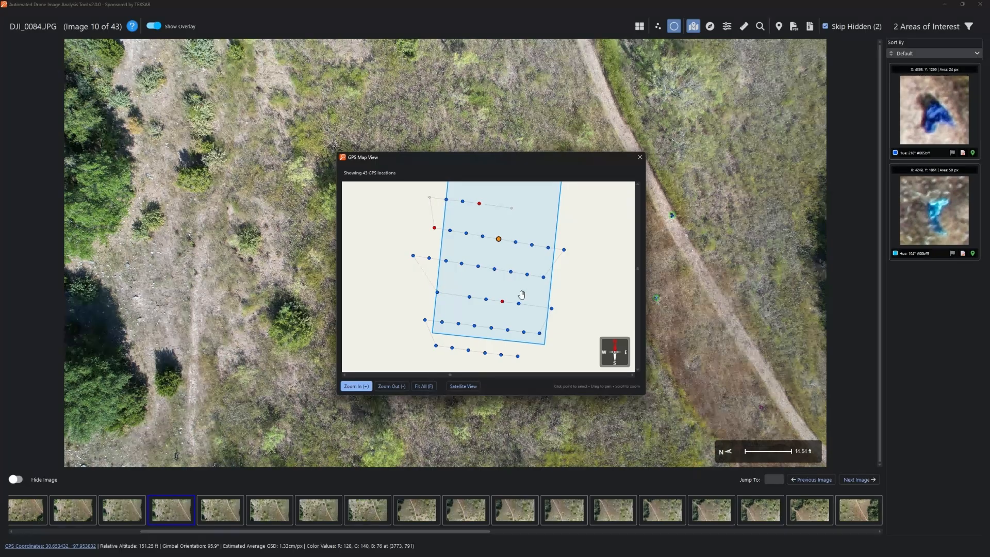
{"action": "scroll", "coordinate": [574, 278], "scroll_direction": "down", "scroll_amount": 3}
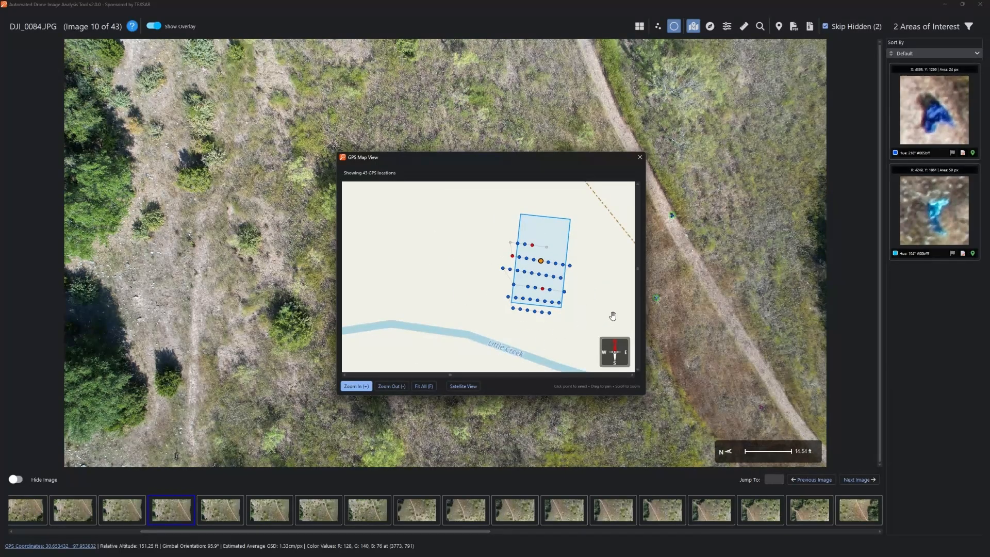
{"action": "left_click", "coordinate": [463, 386]}
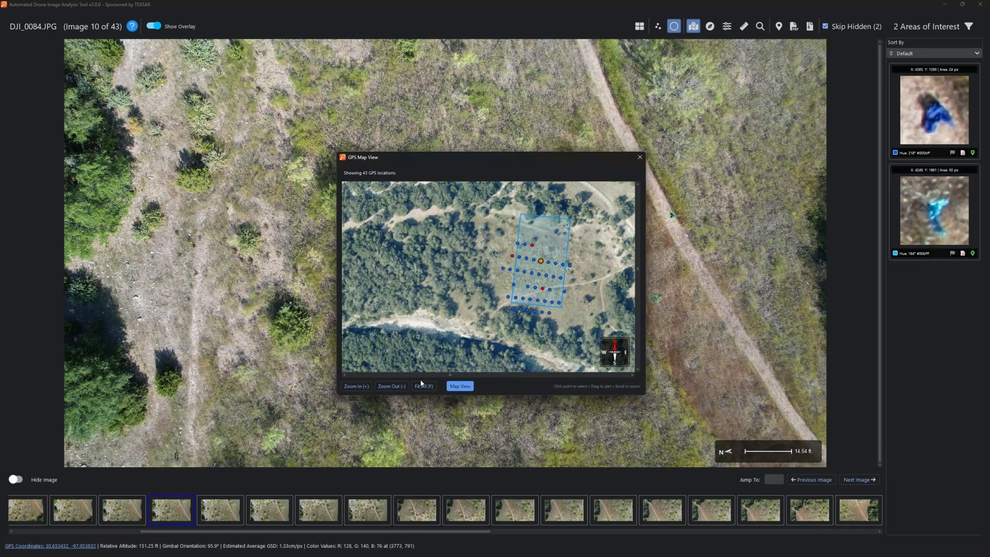
{"action": "scroll", "coordinate": [577, 297], "scroll_direction": "up", "scroll_amount": 5}
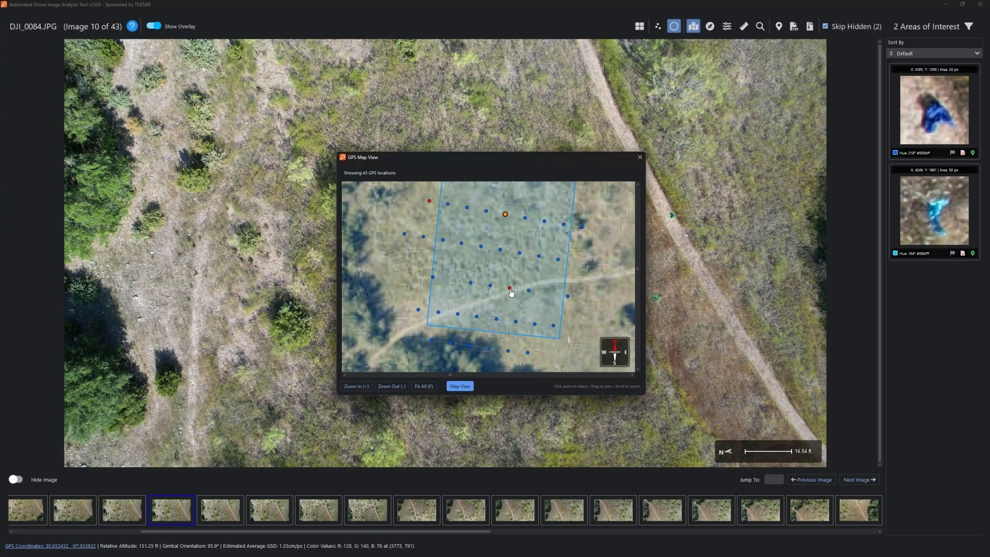
- Jump from a map point to DJI_0128.JPG (image 25), zoom onto its AOI, and close the map
{"action": "left_click", "coordinate": [510, 285]}
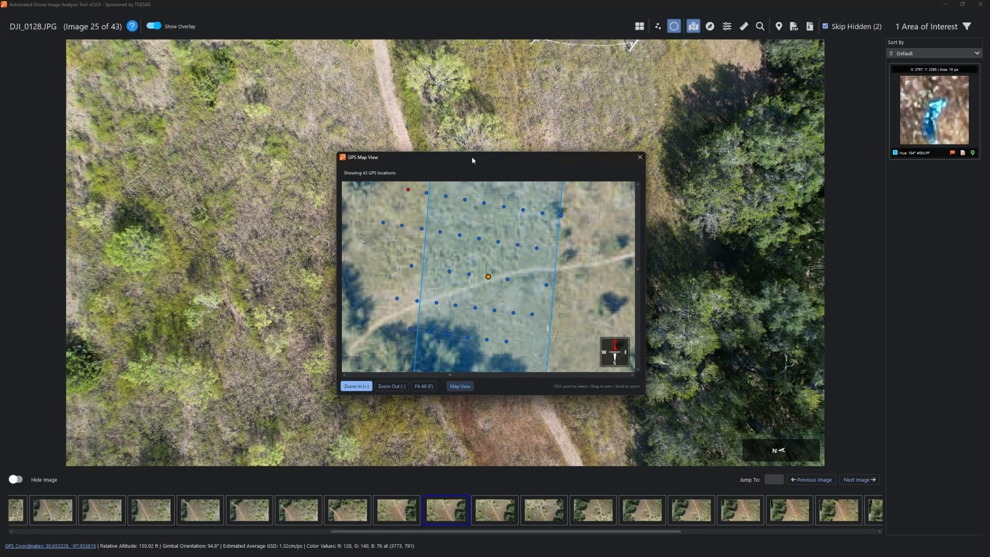
{"action": "left_click_drag", "start_coordinate": [471, 158], "coordinate": [368, 135]}
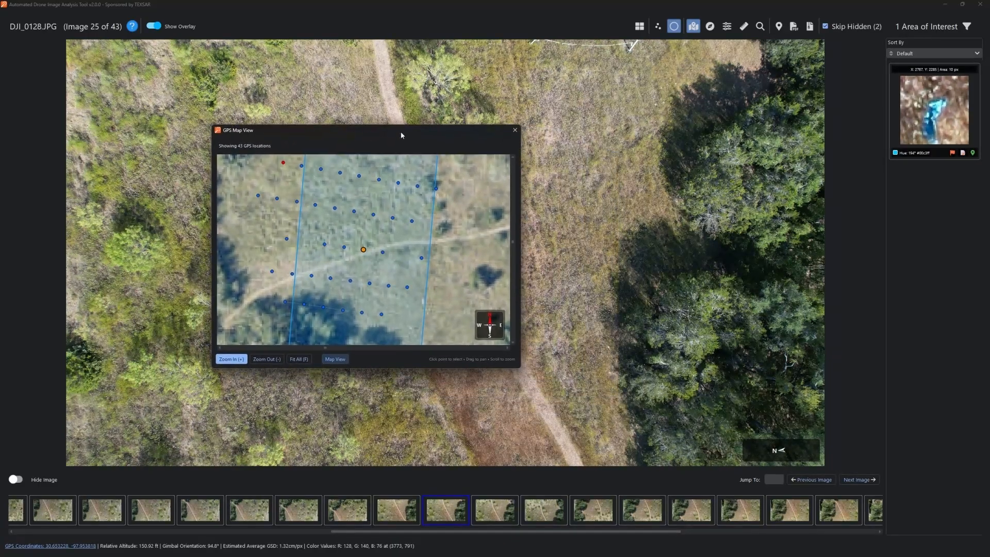
{"action": "left_click", "coordinate": [899, 88]}
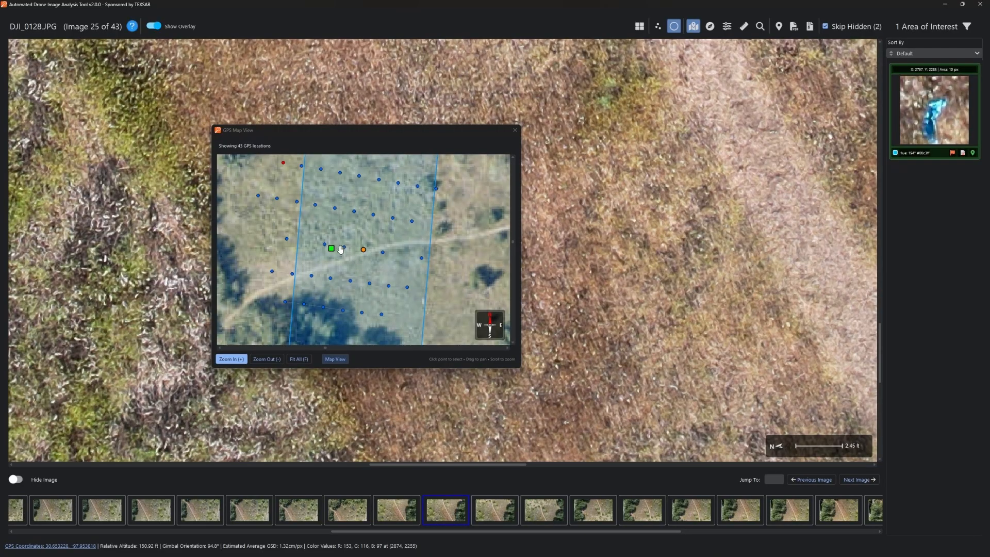
{"action": "mouse_move", "coordinate": [331, 251]}
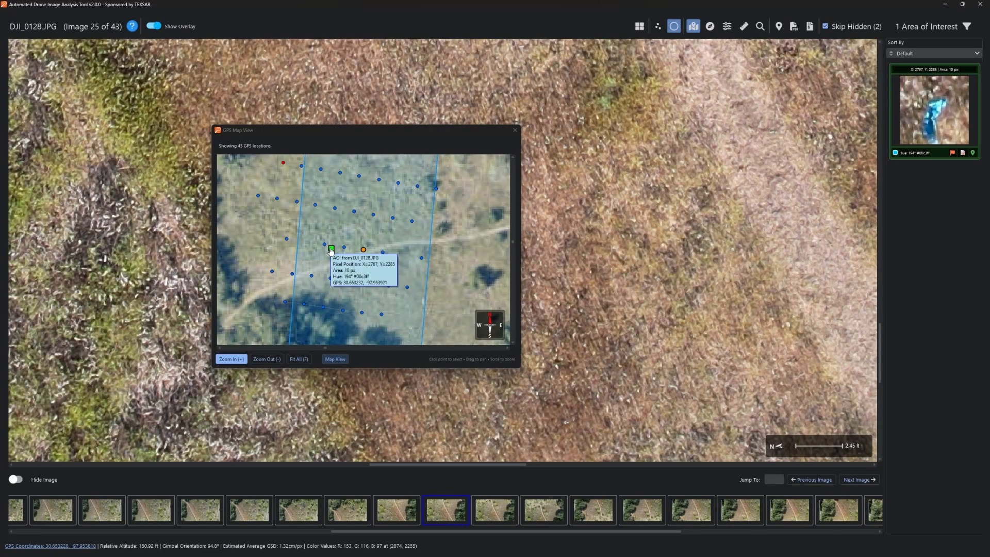
{"action": "scroll", "coordinate": [420, 226], "scroll_direction": "down", "scroll_amount": 3}
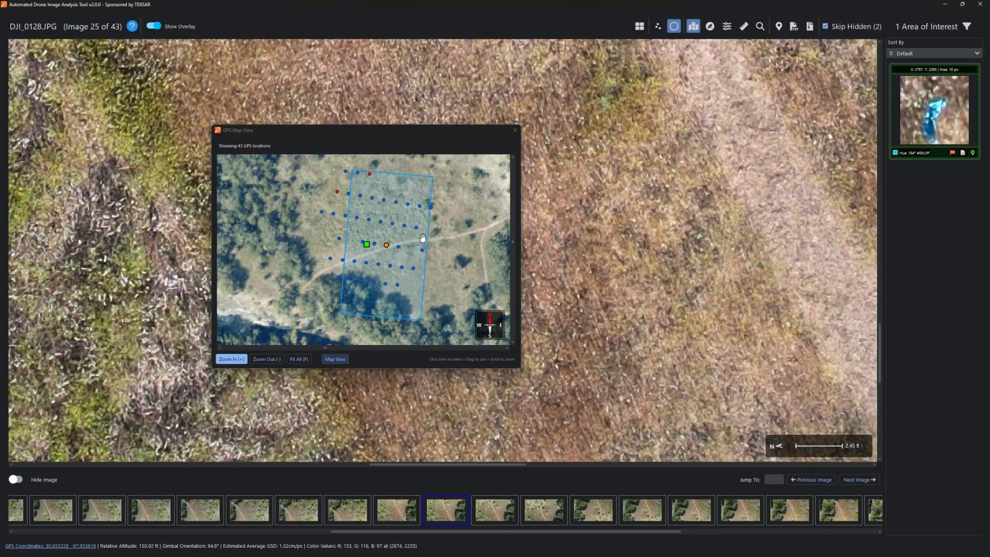
{"action": "left_click", "coordinate": [515, 131]}
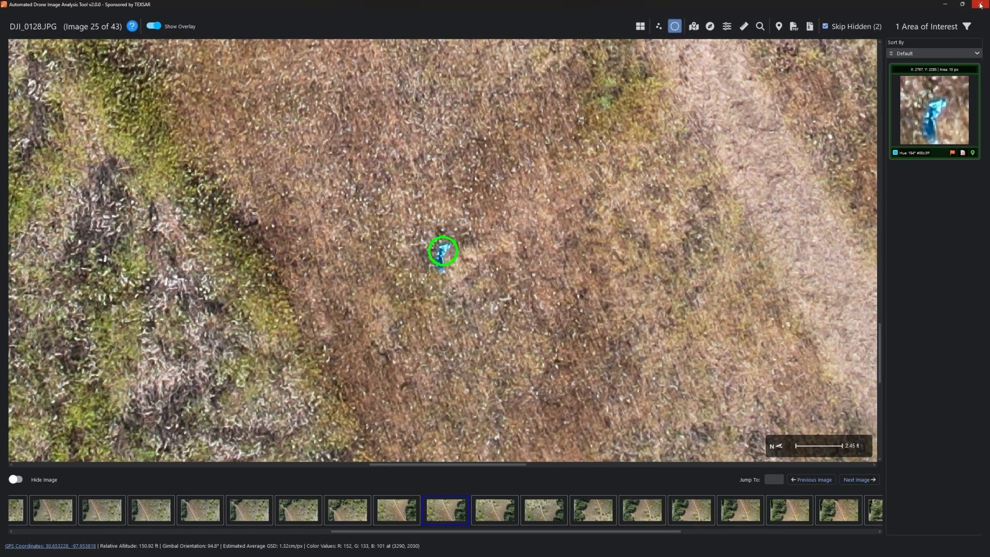
- Close the results viewer, check Preferences without changes, and reopen results at DJI_0066.JPG, image 2 of 43
{"action": "left_click", "coordinate": [980, 6]}
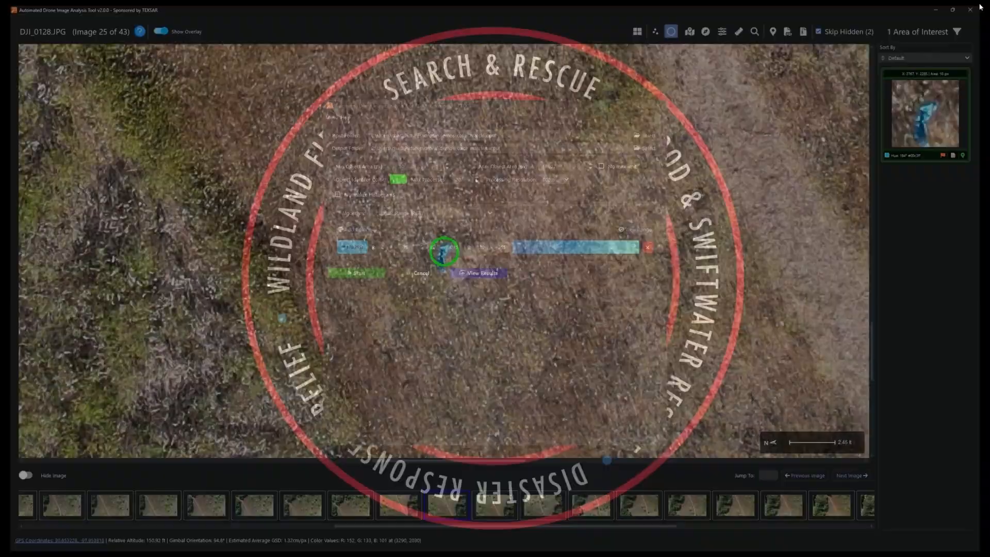
{"action": "left_click", "coordinate": [332, 118]}
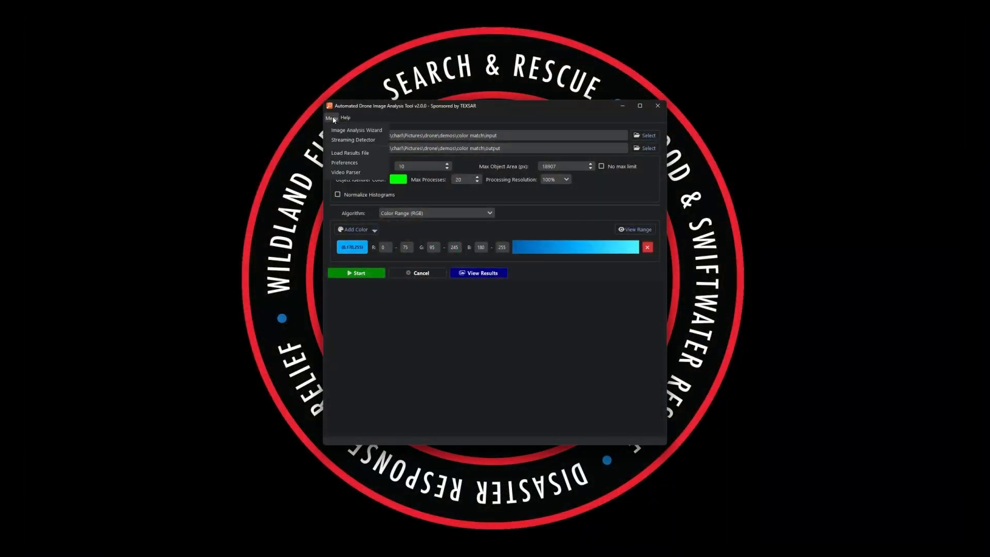
{"action": "left_click", "coordinate": [343, 163]}
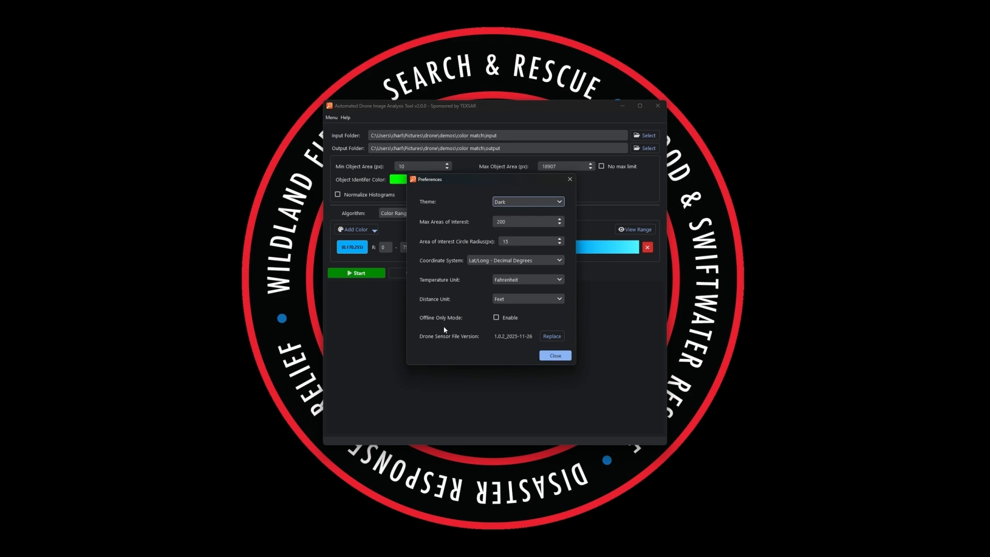
{"action": "mouse_move", "coordinate": [472, 320]}
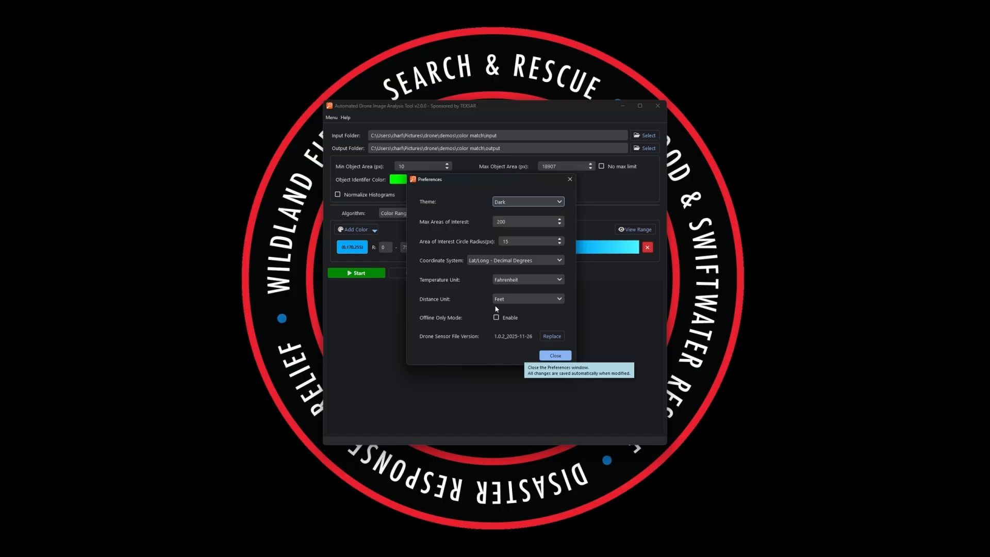
{"action": "left_click", "coordinate": [555, 356]}
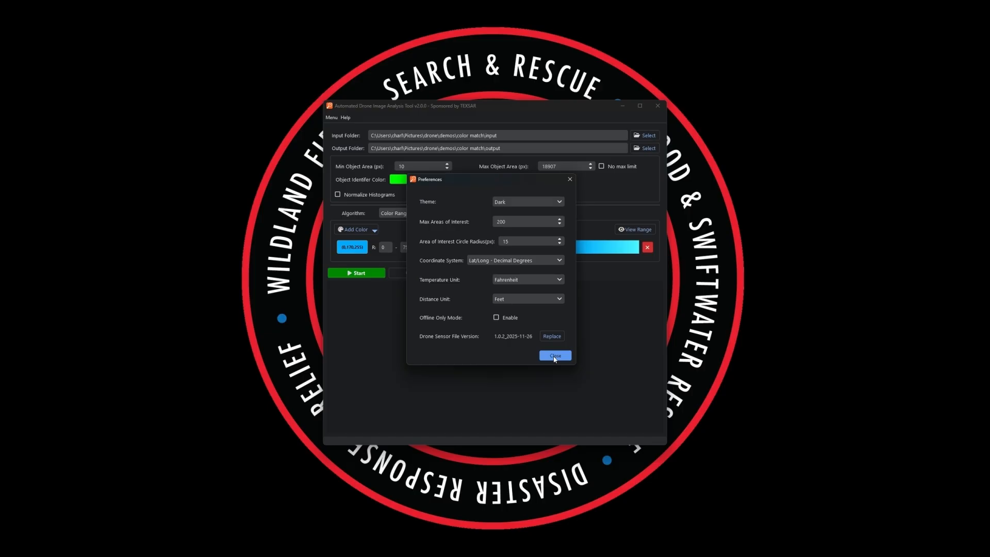
{"action": "left_click", "coordinate": [490, 278]}
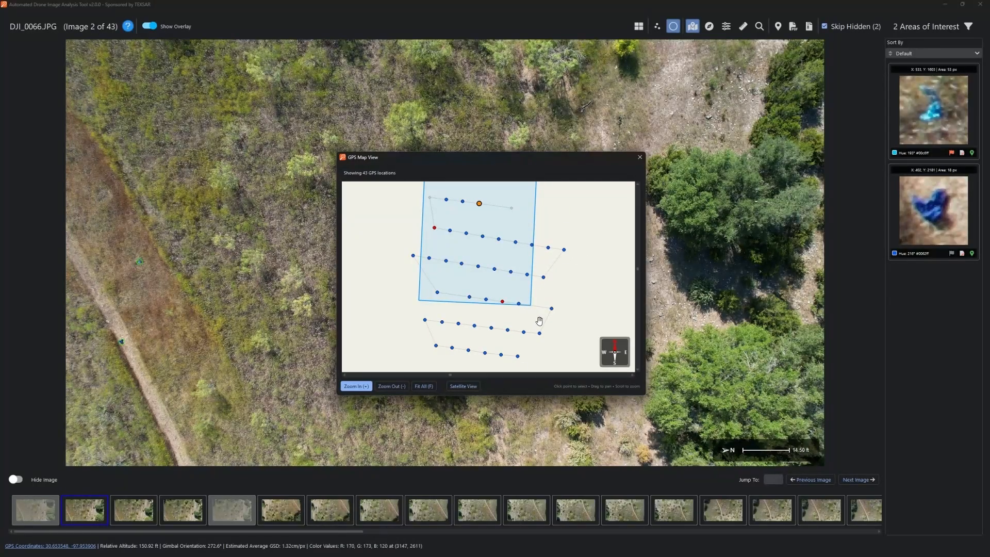
- Zoom out the GPS map, locate both DJI_0066.JPG AOIs, and close it centred on the first
{"action": "scroll", "coordinate": [550, 309], "scroll_direction": "down", "scroll_amount": 5}
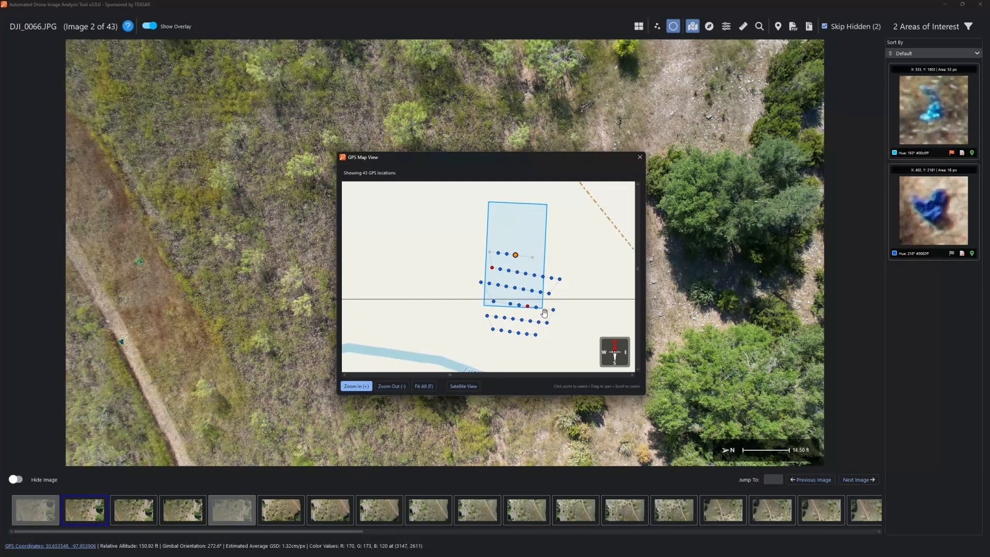
{"action": "left_click", "coordinate": [940, 217]}
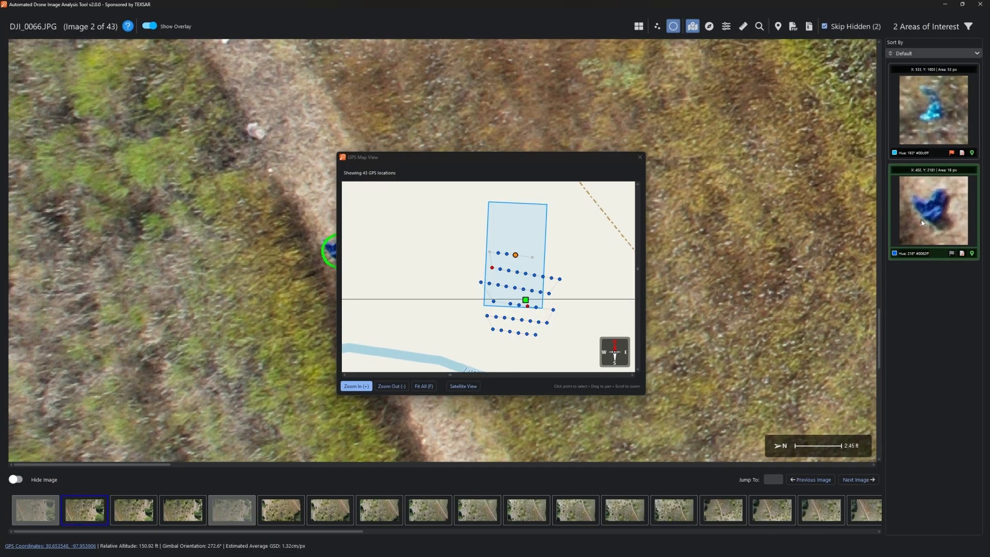
{"action": "left_click", "coordinate": [939, 116]}
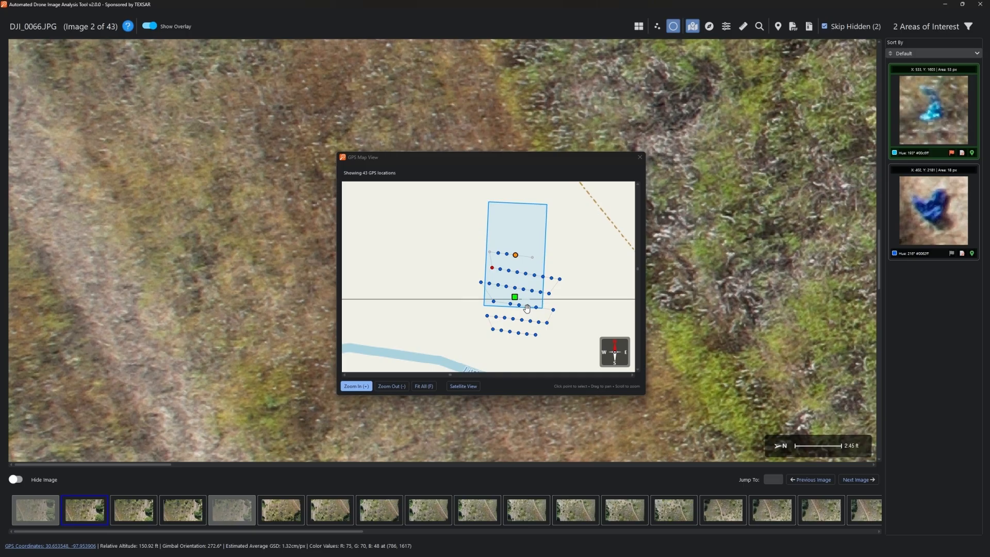
{"action": "left_click", "coordinate": [639, 157]}
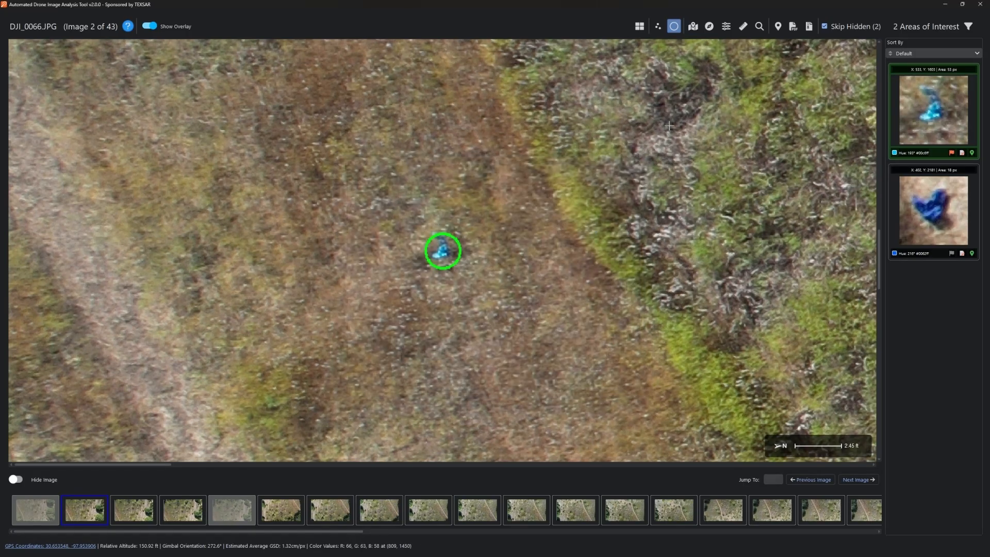
{"action": "left_click", "coordinate": [709, 27]}
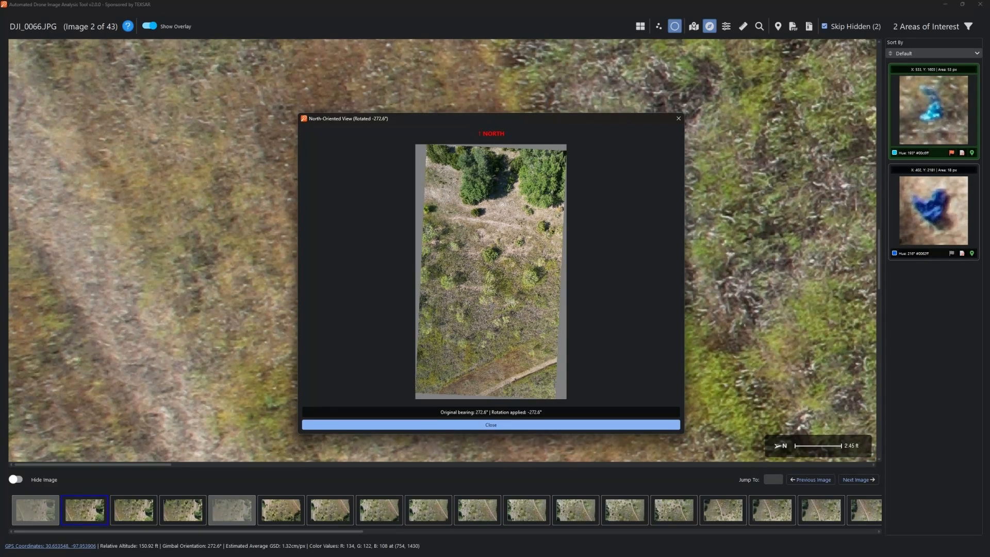
{"action": "left_click", "coordinate": [580, 425]}
{"action": "left_click", "coordinate": [726, 26]}
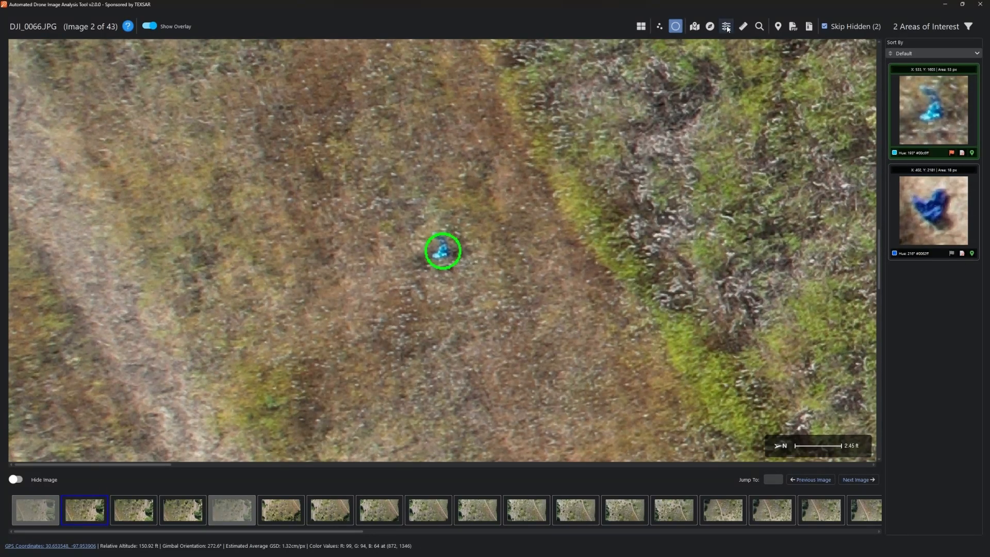
{"action": "left_click_drag", "start_coordinate": [464, 191], "coordinate": [232, 126]}
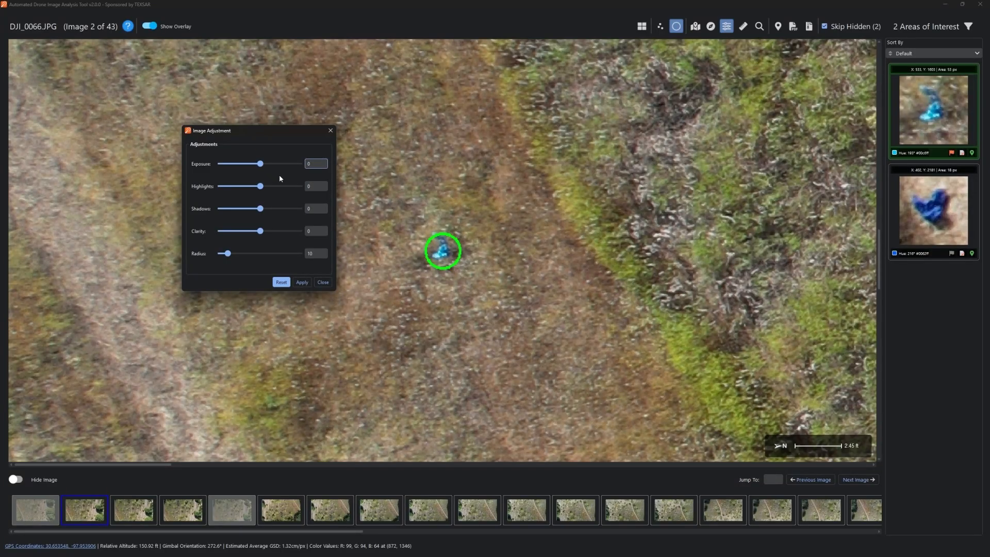
{"action": "mouse_move", "coordinate": [259, 163]}
{"action": "left_mouse_down"}
{"action": "mouse_move", "coordinate": [282, 165]}
{"action": "mouse_move", "coordinate": [261, 164]}
{"action": "left_mouse_up"}
{"action": "left_click", "coordinate": [261, 189]}
{"action": "left_click", "coordinate": [274, 187]}
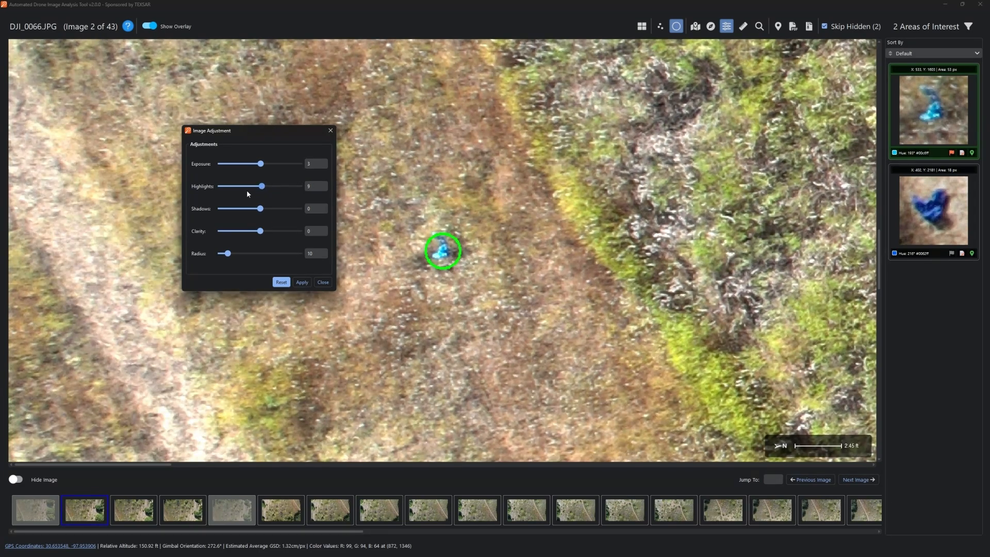
{"action": "left_click", "coordinate": [243, 187]}
{"action": "left_click_drag", "start_coordinate": [243, 187], "coordinate": [241, 188]}
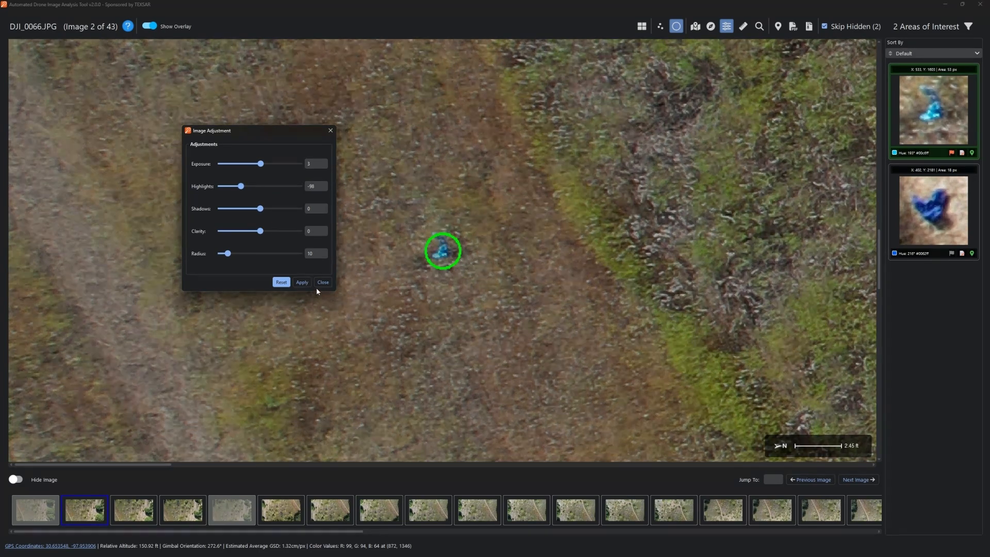
{"action": "left_click", "coordinate": [281, 282]}
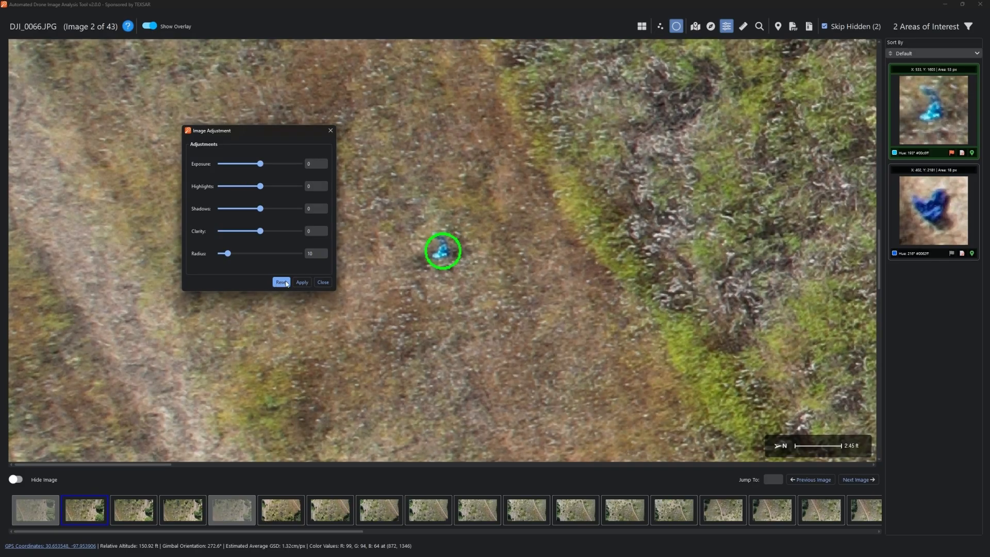
{"action": "left_click", "coordinate": [323, 282]}
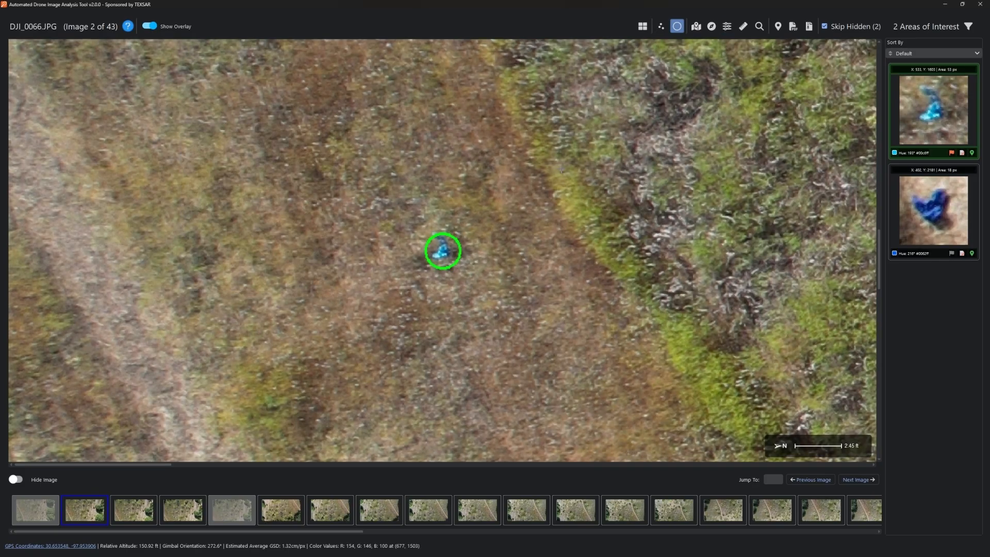
- Zoom and pan the aerial image to its left edge so both AOIs are visible
{"action": "left_click", "coordinate": [743, 27]}
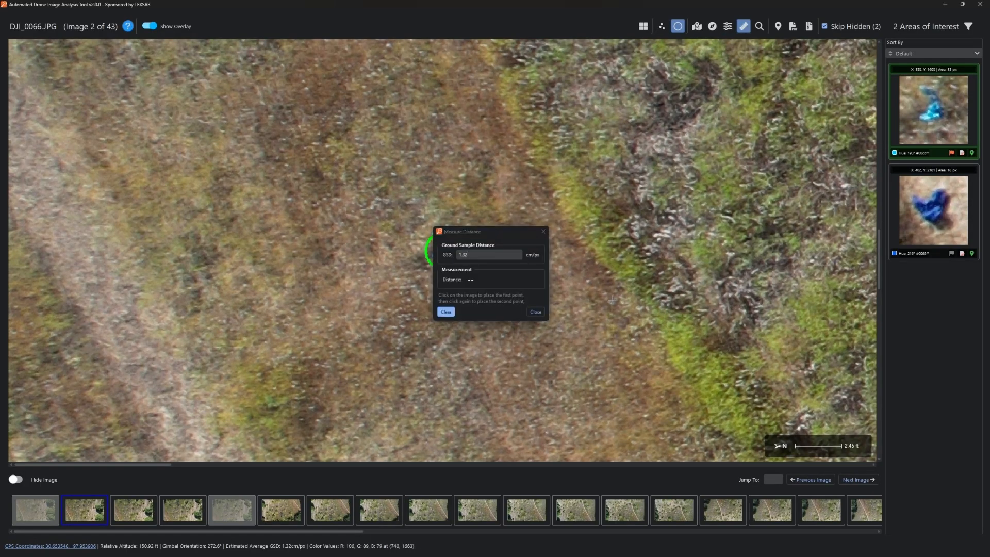
{"action": "left_click", "coordinate": [535, 312]}
{"action": "scroll", "coordinate": [392, 356], "scroll_direction": "down", "scroll_amount": 3}
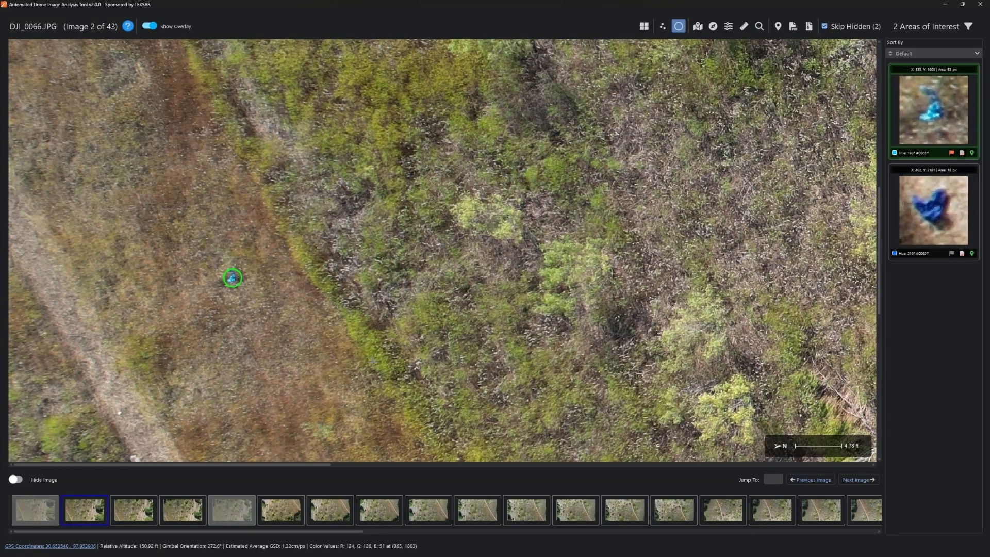
{"action": "left_click_drag", "start_coordinate": [344, 354], "coordinate": [244, 351]}
{"action": "scroll", "coordinate": [245, 351], "scroll_direction": "down", "scroll_amount": 14}
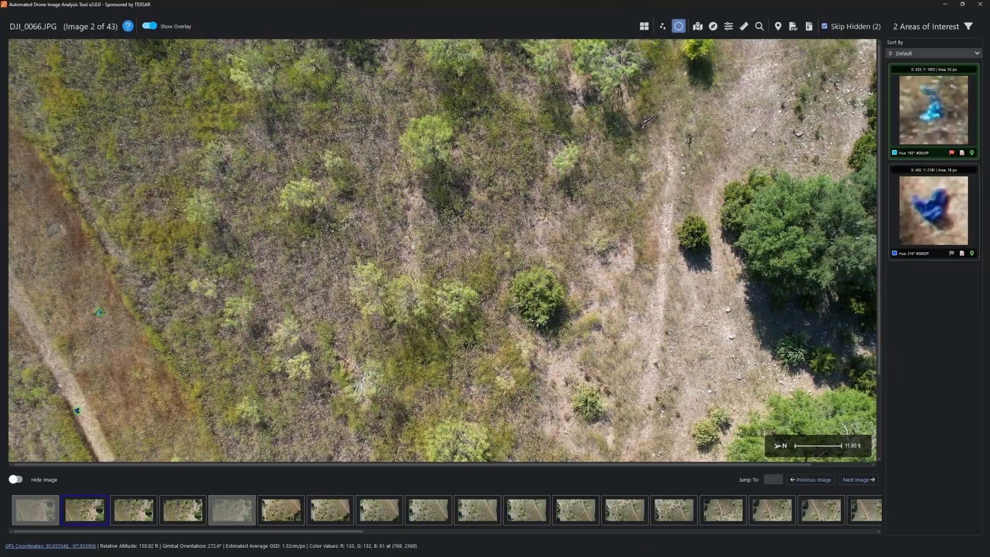
{"action": "scroll", "coordinate": [38, 397], "scroll_direction": "up", "scroll_amount": 2}
{"action": "left_click_drag", "start_coordinate": [84, 409], "coordinate": [182, 324]}
{"action": "scroll", "coordinate": [123, 270], "scroll_direction": "up", "scroll_amount": 1}
{"action": "left_click_drag", "start_coordinate": [148, 295], "coordinate": [219, 296]}
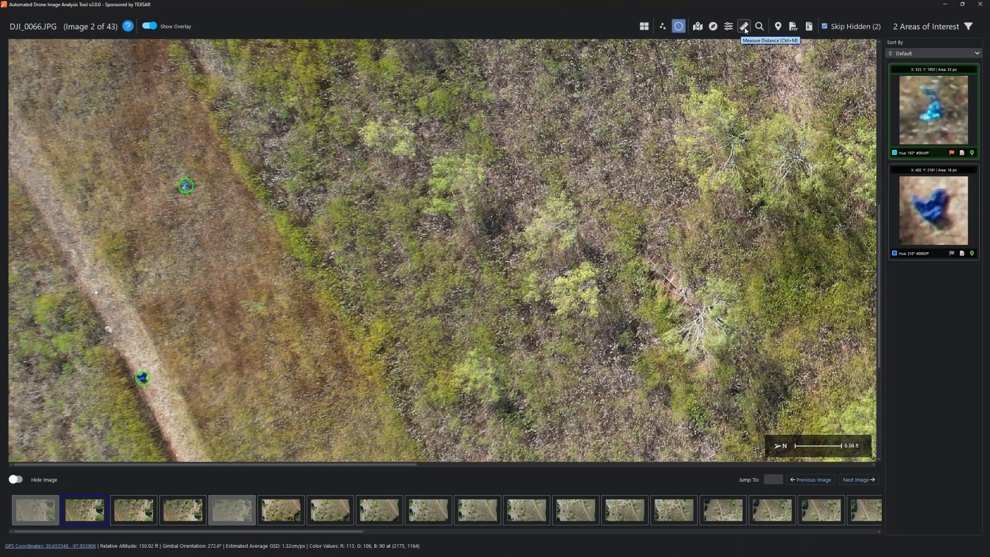
- Measure the 25.46 ft ground distance between the two AOIs
{"action": "left_click", "coordinate": [744, 28]}
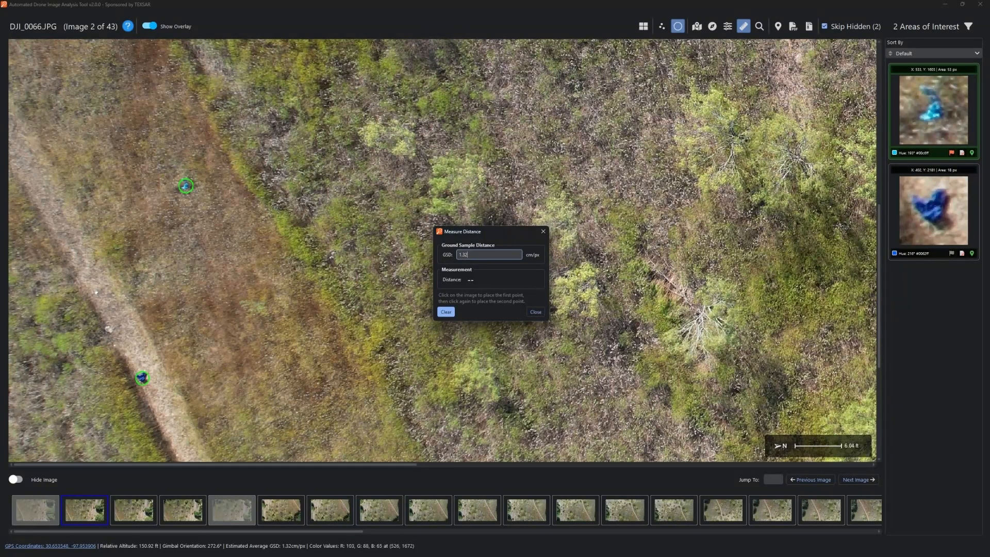
{"action": "left_click", "coordinate": [184, 186]}
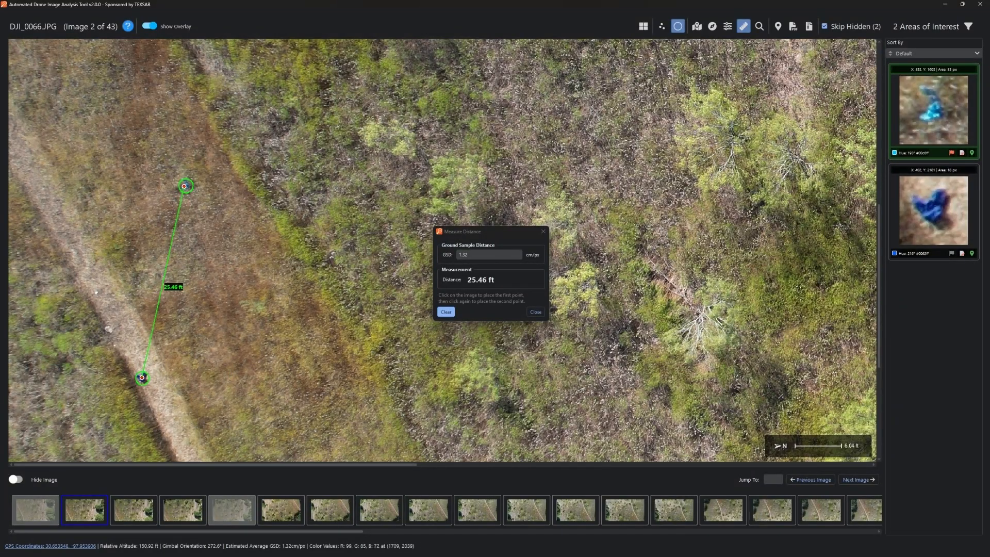
{"action": "left_click", "coordinate": [536, 312]}
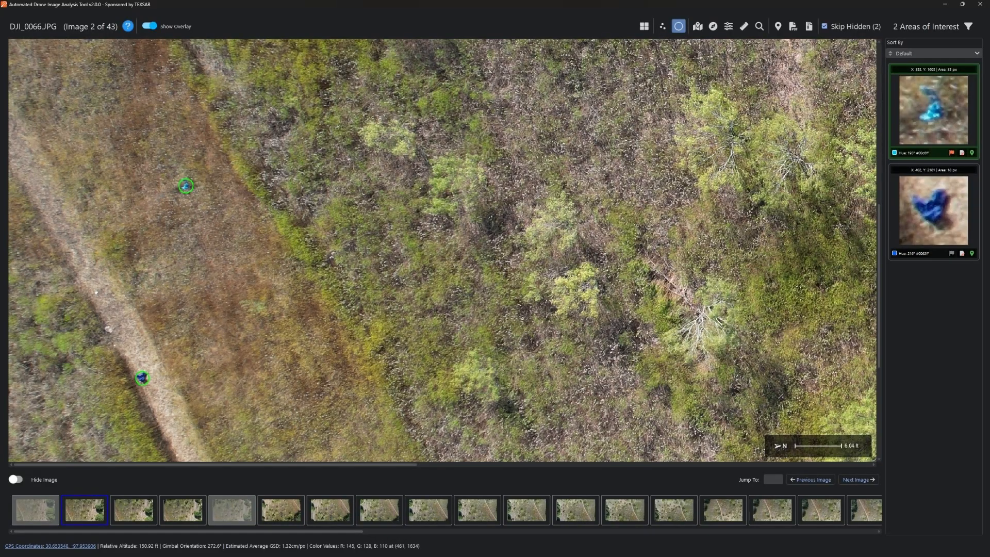
- Measure the 16.79 ft distance from a trail point to the upper AOI
{"action": "left_click", "coordinate": [744, 26]}
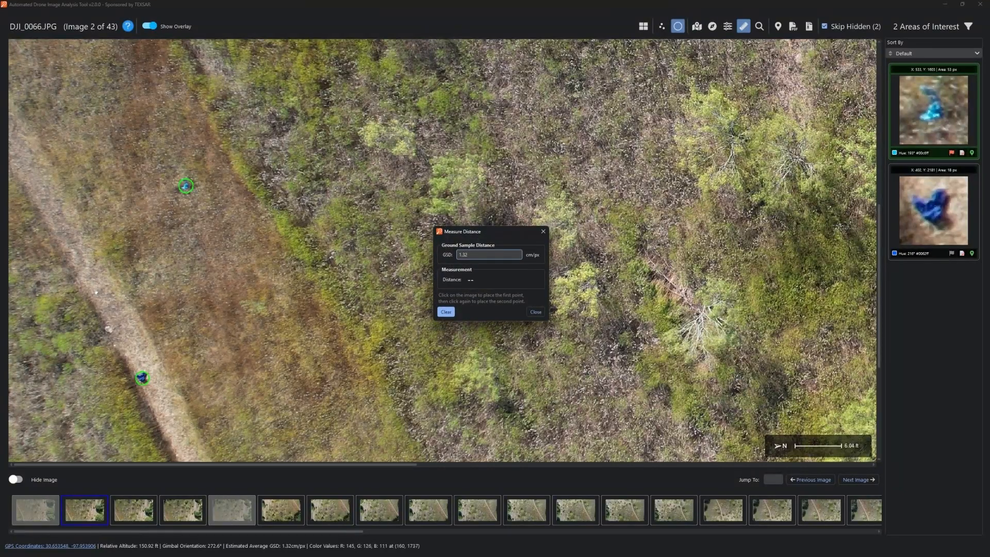
{"action": "left_click", "coordinate": [69, 241]}
{"action": "left_click", "coordinate": [186, 185]}
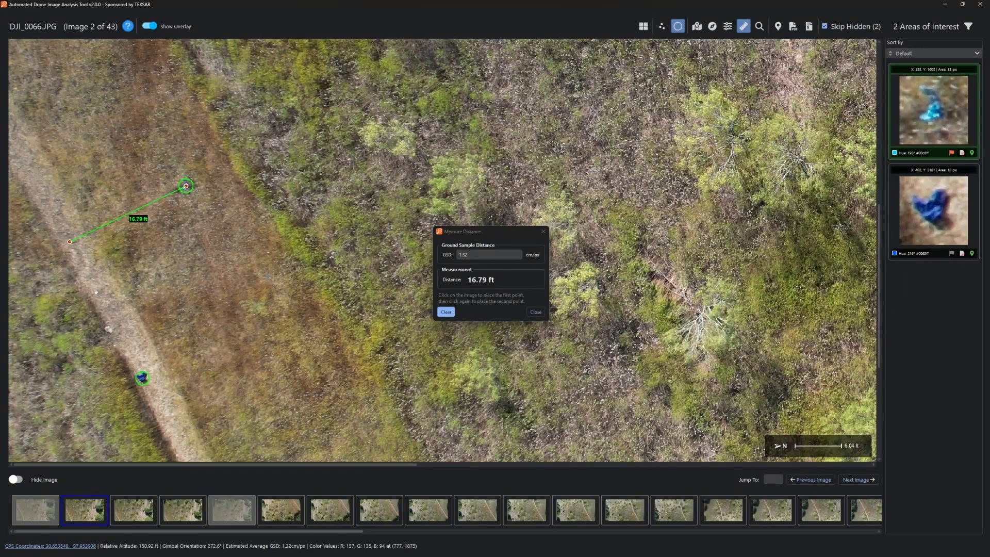
{"action": "left_click", "coordinate": [537, 313]}
{"action": "left_click", "coordinate": [759, 26]}
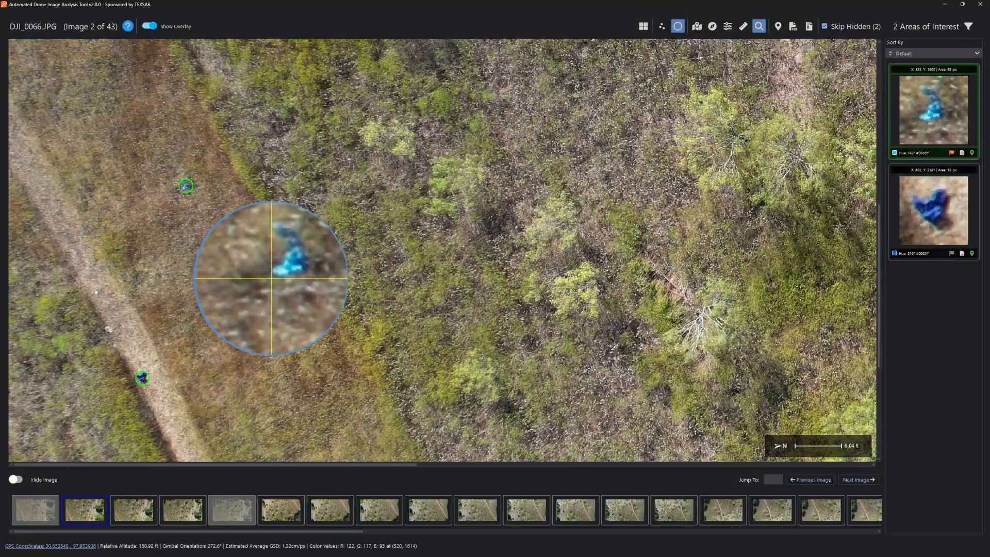
{"action": "middle_click", "coordinate": [467, 176]}
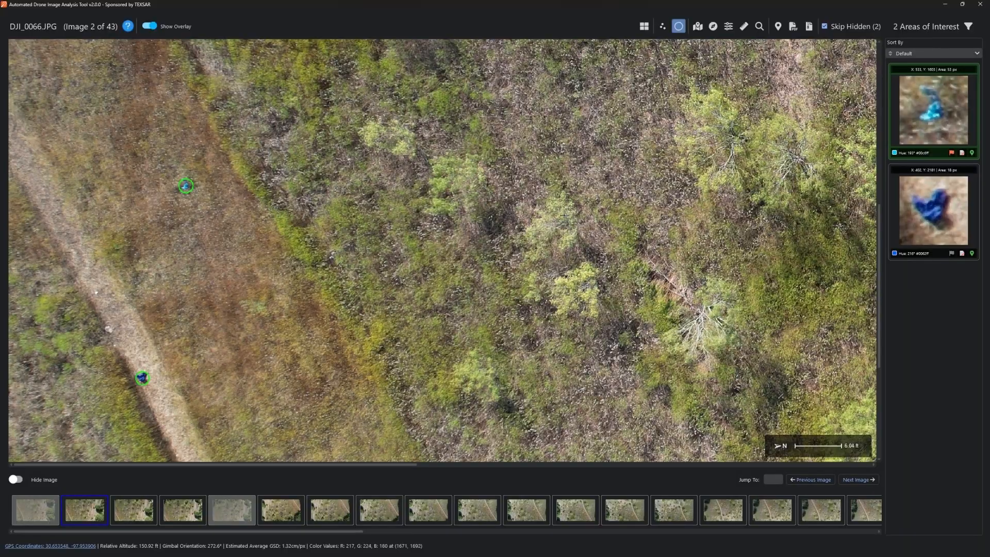
{"action": "middle_click", "coordinate": [252, 382]}
{"action": "scroll", "coordinate": [252, 382], "scroll_direction": "up", "scroll_amount": 1}
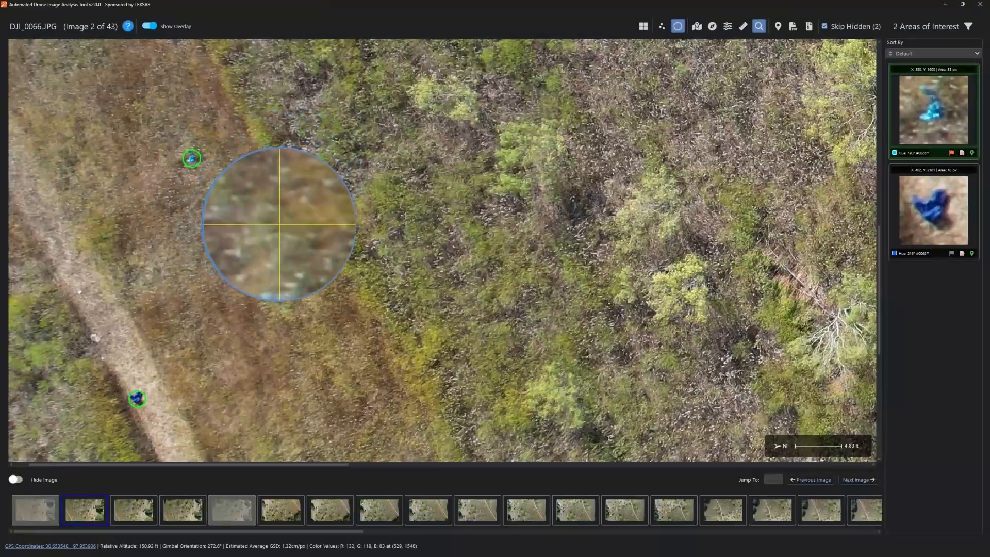
{"action": "middle_click", "coordinate": [323, 278]}
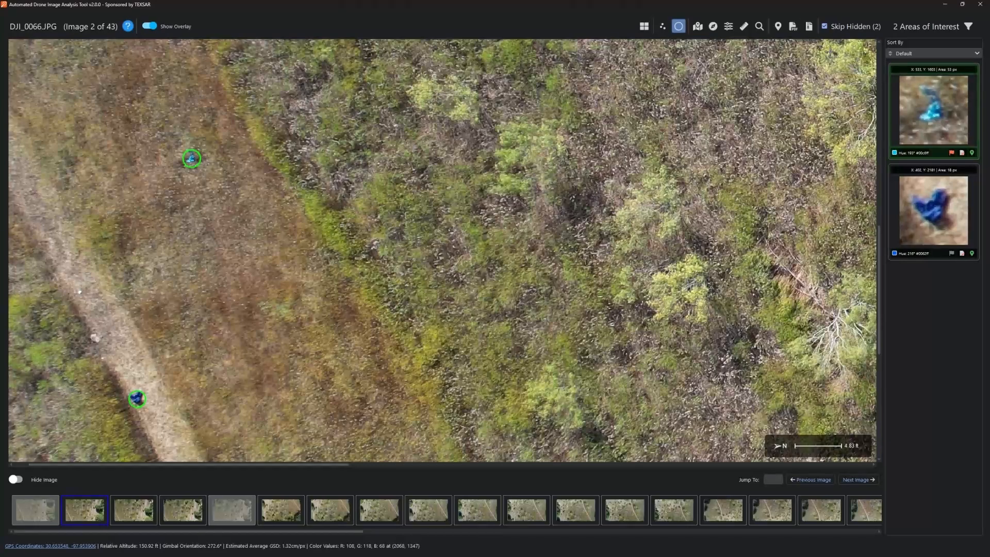
- Export a ZIP bundle of native data, with the original files plus XML
{"action": "left_click", "coordinate": [808, 27]}
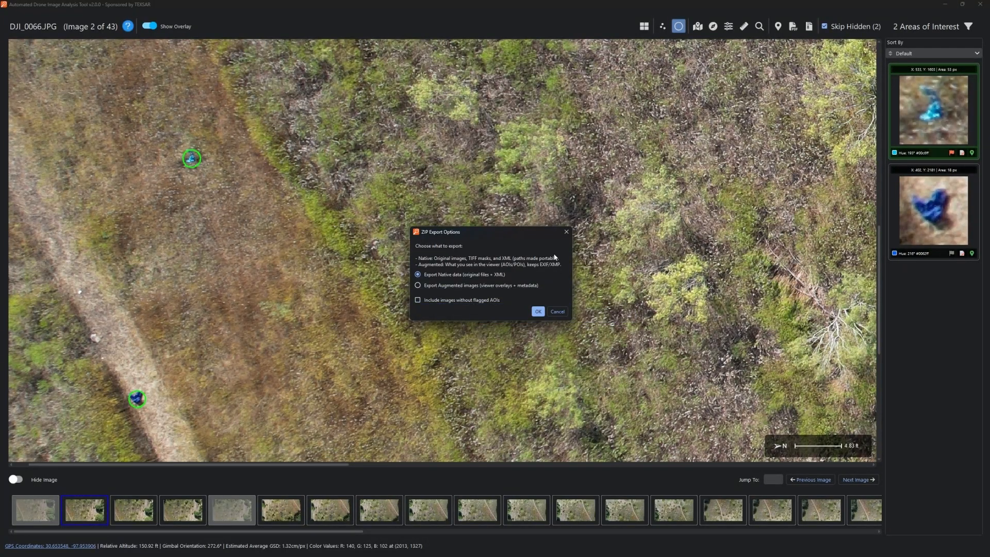
{"action": "left_click", "coordinate": [538, 312]}
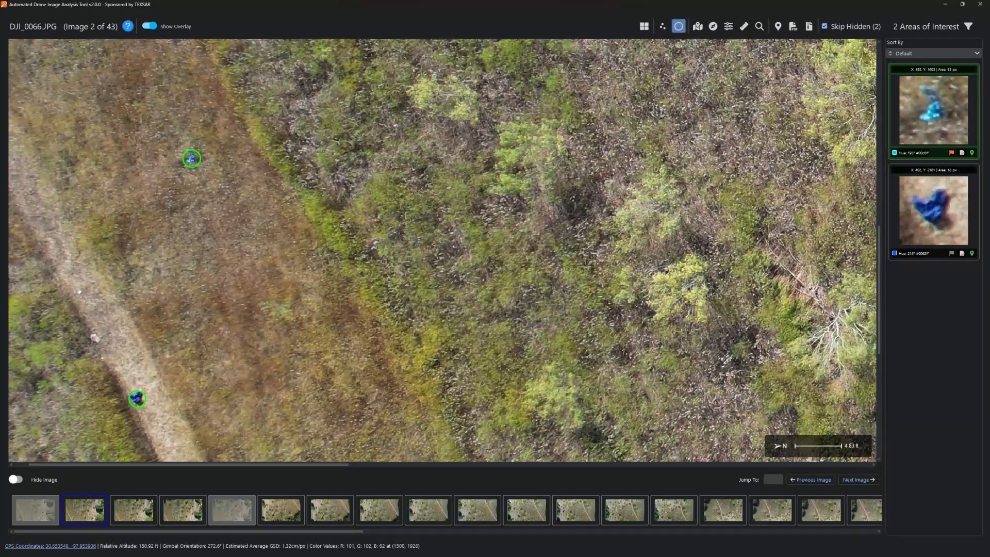
- Create a PDF report for Organization TEXSAR, Search Name RX Anomaly, saved as Test in output
{"action": "left_click", "coordinate": [792, 27]}
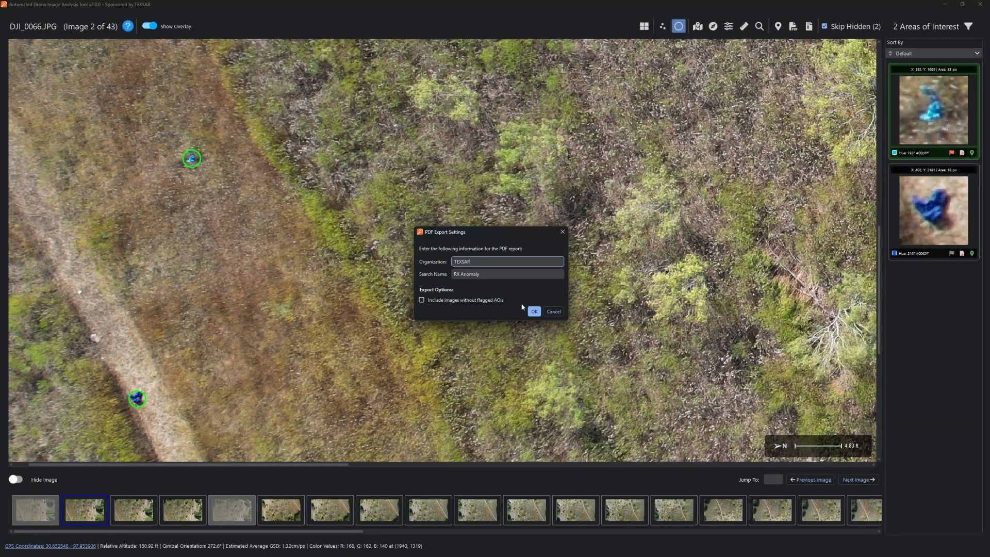
{"action": "left_click_drag", "start_coordinate": [488, 277], "coordinate": [441, 275]}
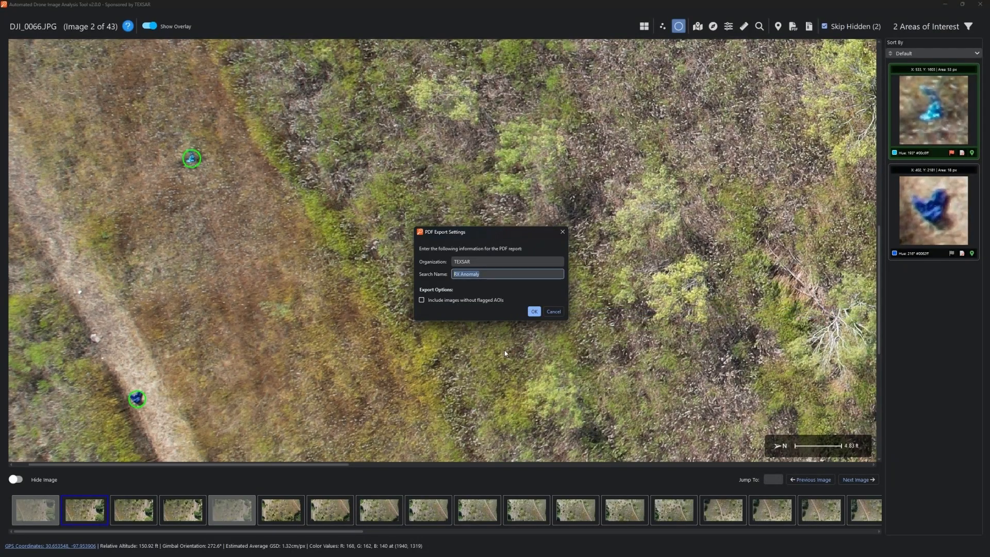
{"action": "left_click", "coordinate": [533, 312]}
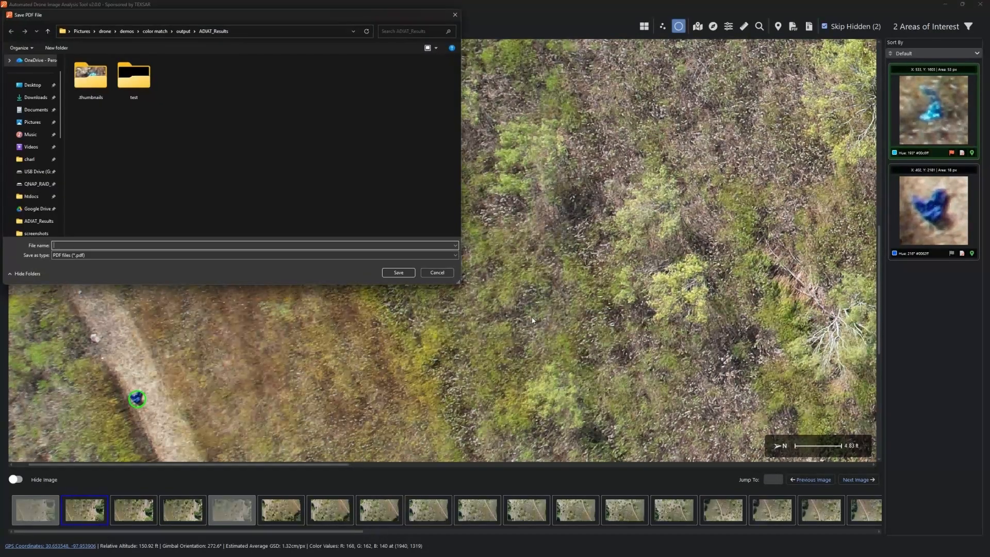
{"action": "left_click", "coordinate": [183, 31]}
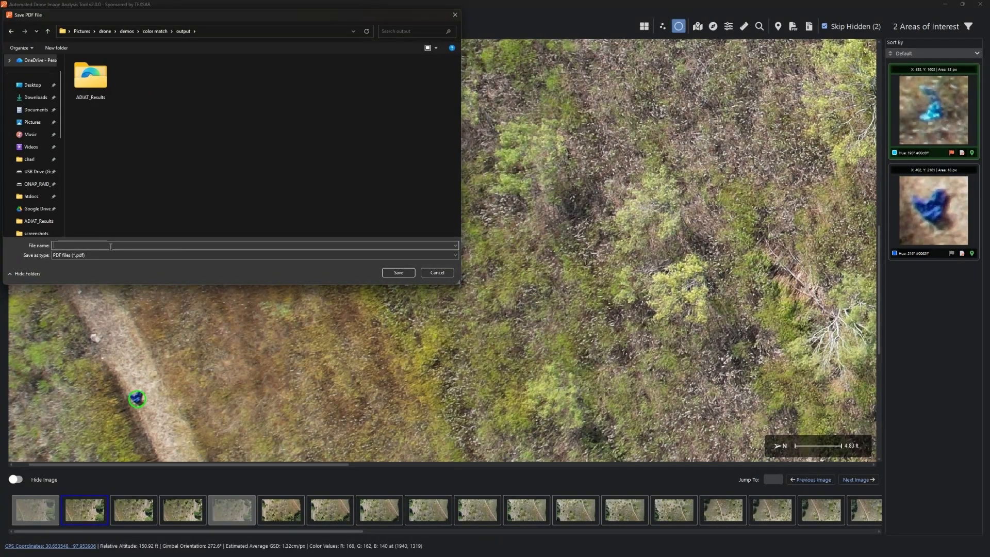
{"action": "type", "text": "Test"}
{"action": "left_click", "coordinate": [398, 274]}
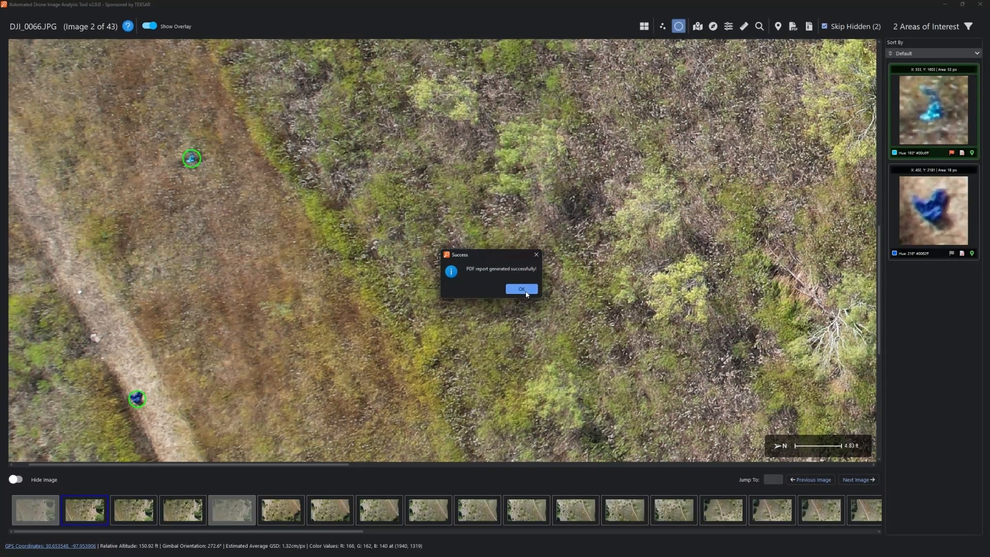
{"action": "left_click", "coordinate": [521, 289]}
- Move the ADIAT folder window aside and view Test.pdf maximized in Acrobat
{"action": "mouse_move", "coordinate": [364, 556]}
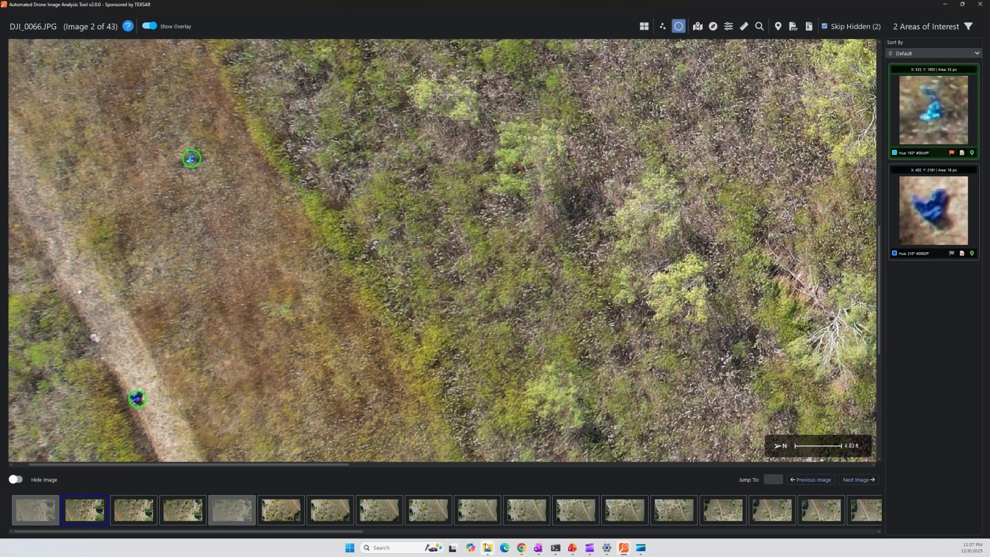
{"action": "mouse_move", "coordinate": [488, 547]}
{"action": "left_click", "coordinate": [520, 514]}
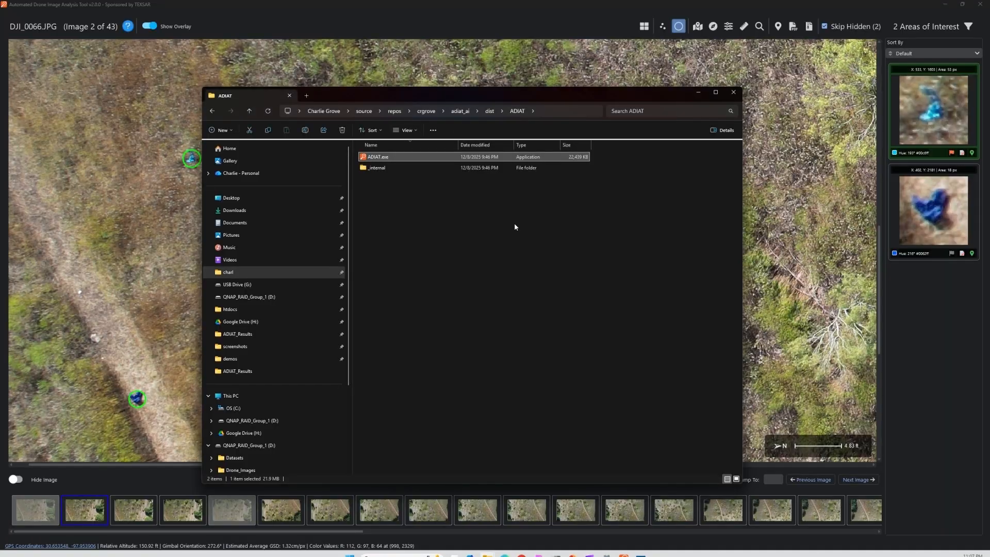
{"action": "left_click_drag", "start_coordinate": [516, 96], "coordinate": [0, 118]}
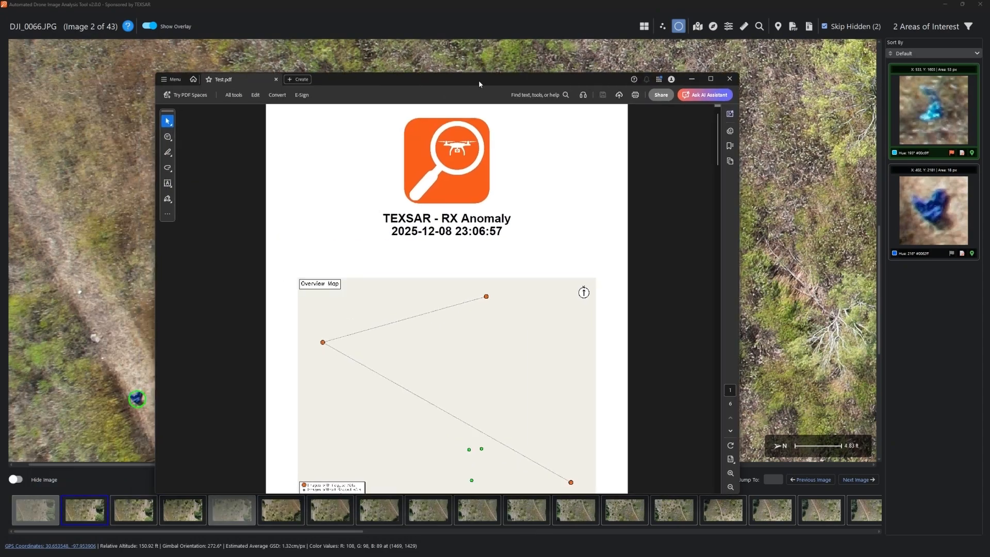
{"action": "left_click", "coordinate": [710, 74]}
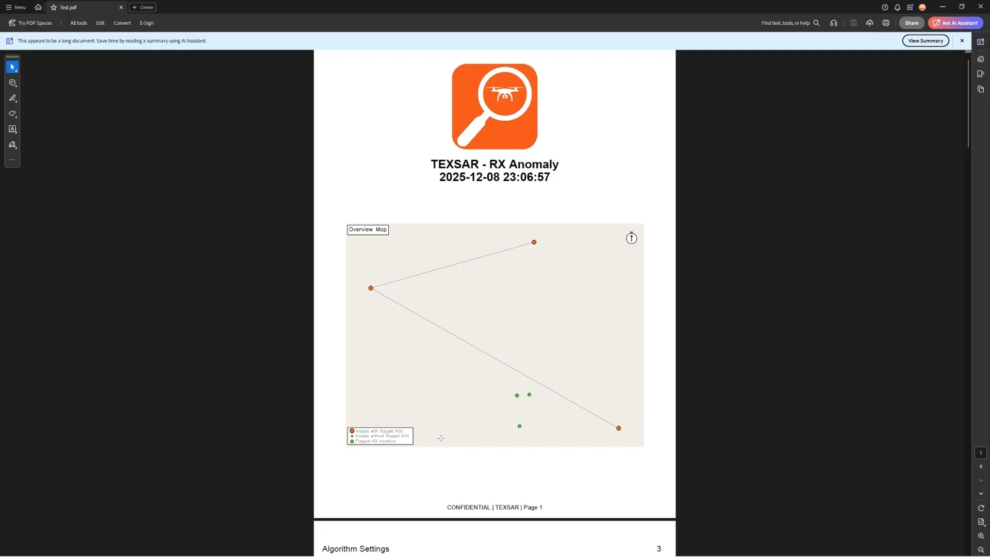
- Scroll past the contents and Algorithm Settings pages to page 4, Images (3)
{"action": "scroll", "coordinate": [559, 335], "scroll_direction": "down", "scroll_amount": 5}
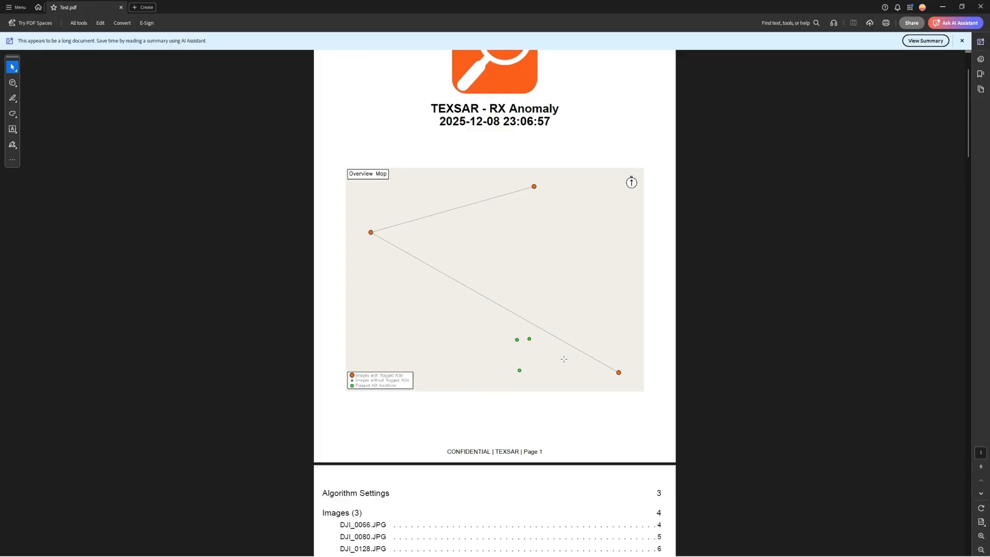
{"action": "scroll", "coordinate": [407, 344], "scroll_direction": "down", "scroll_amount": 1}
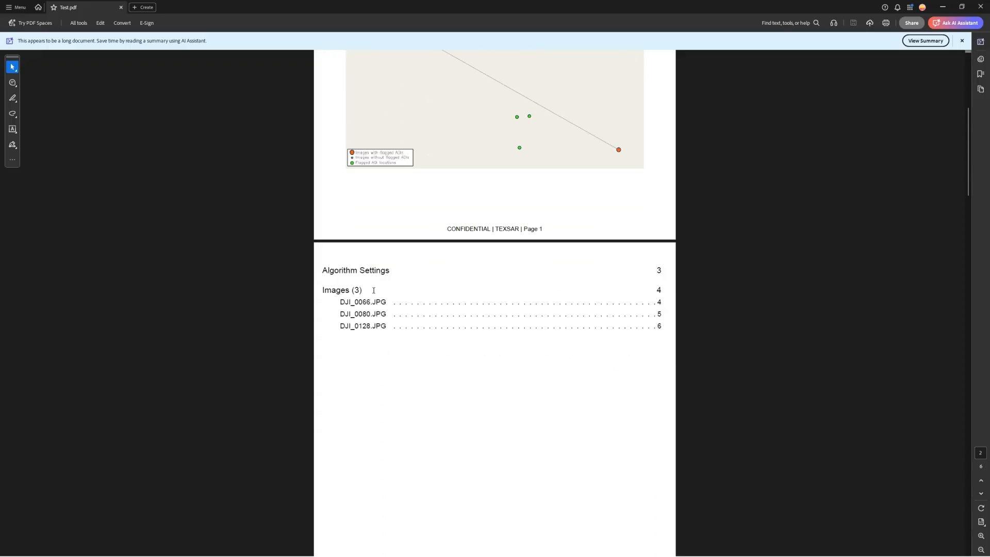
{"action": "scroll", "coordinate": [618, 300], "scroll_direction": "down", "scroll_amount": 8}
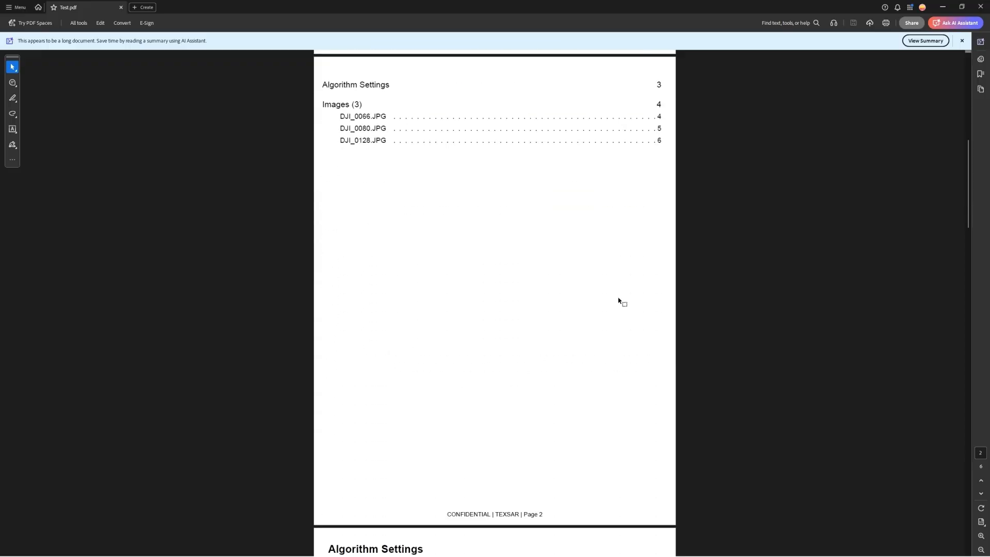
{"action": "scroll", "coordinate": [609, 312], "scroll_direction": "down", "scroll_amount": 1}
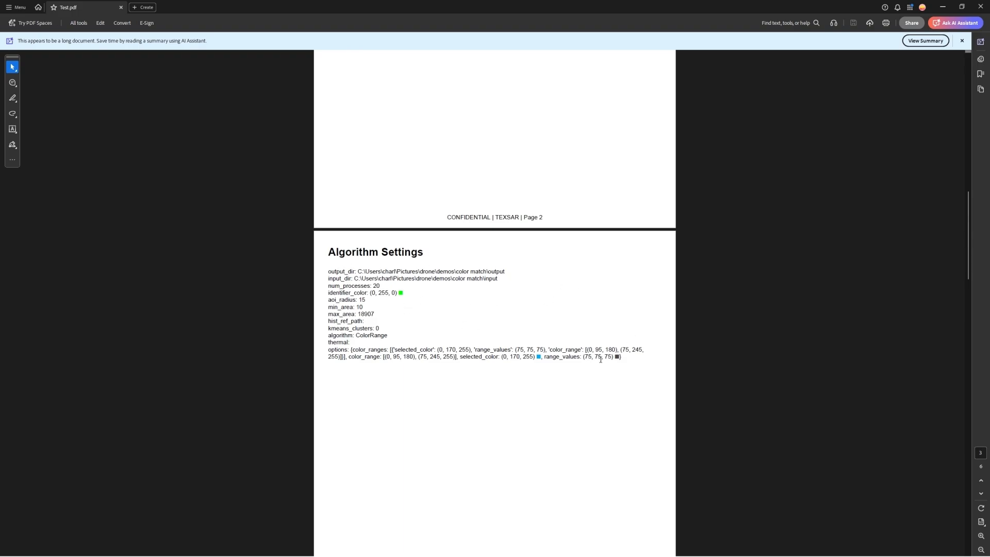
{"action": "scroll", "coordinate": [601, 360], "scroll_direction": "down", "scroll_amount": 5}
{"action": "scroll", "coordinate": [601, 353], "scroll_direction": "down", "scroll_amount": 3}
{"action": "scroll", "coordinate": [602, 346], "scroll_direction": "down", "scroll_amount": 6}
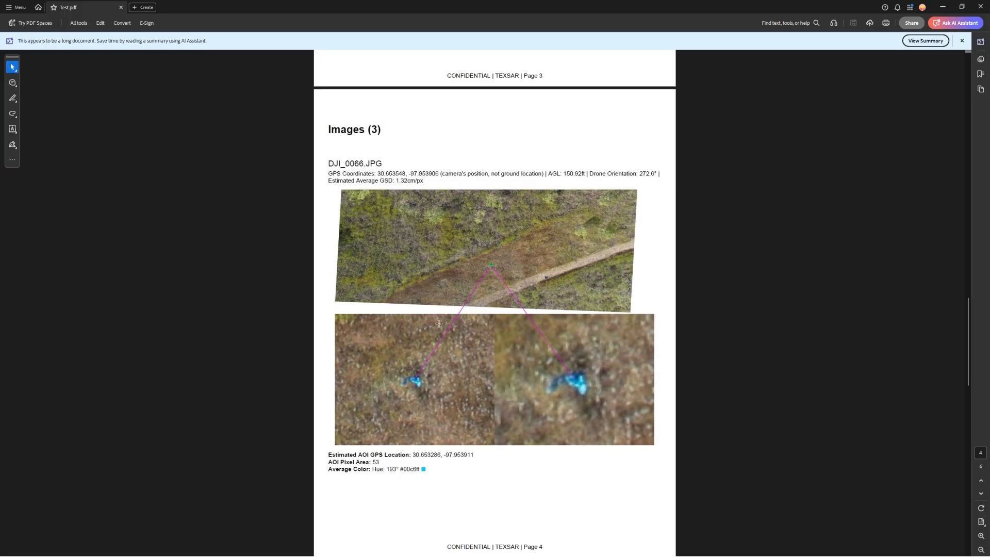
- Scroll through the DJI_0066, DJI_0080 and DJI_0128 AOI entries, then return to page 1
{"action": "scroll", "coordinate": [503, 365], "scroll_direction": "down", "scroll_amount": 4}
{"action": "scroll", "coordinate": [508, 366], "scroll_direction": "down", "scroll_amount": 6}
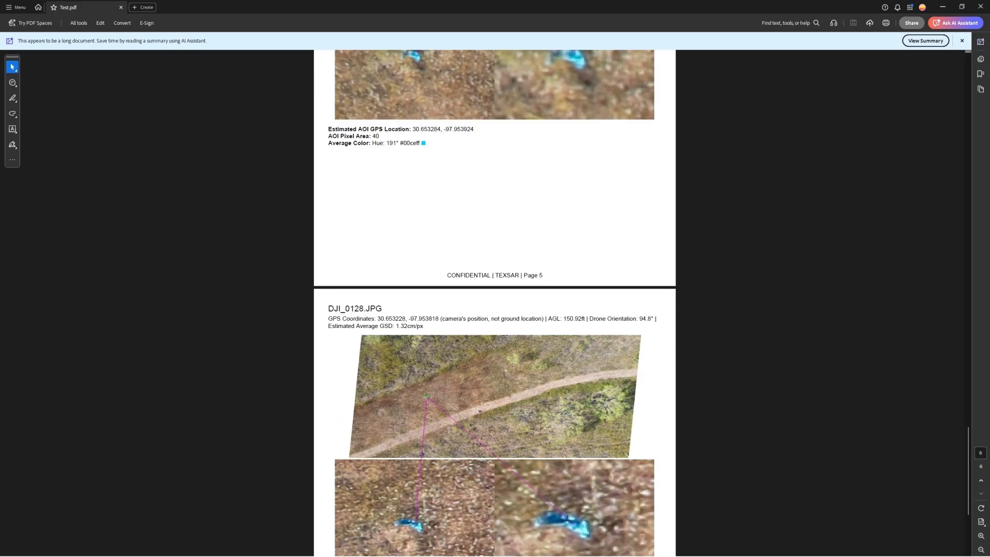
{"action": "scroll", "coordinate": [505, 370], "scroll_direction": "up", "scroll_amount": 9}
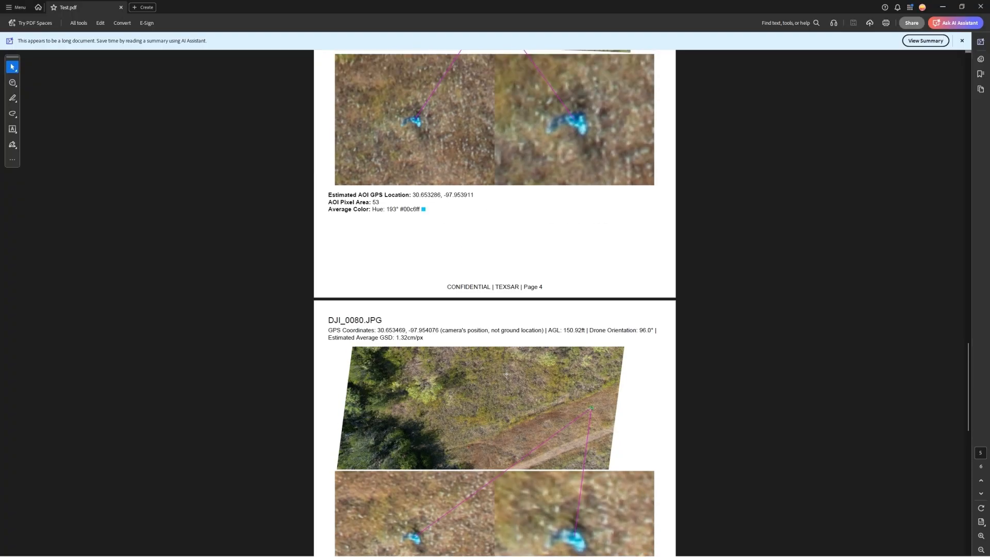
{"action": "scroll", "coordinate": [506, 374], "scroll_direction": "up", "scroll_amount": 3}
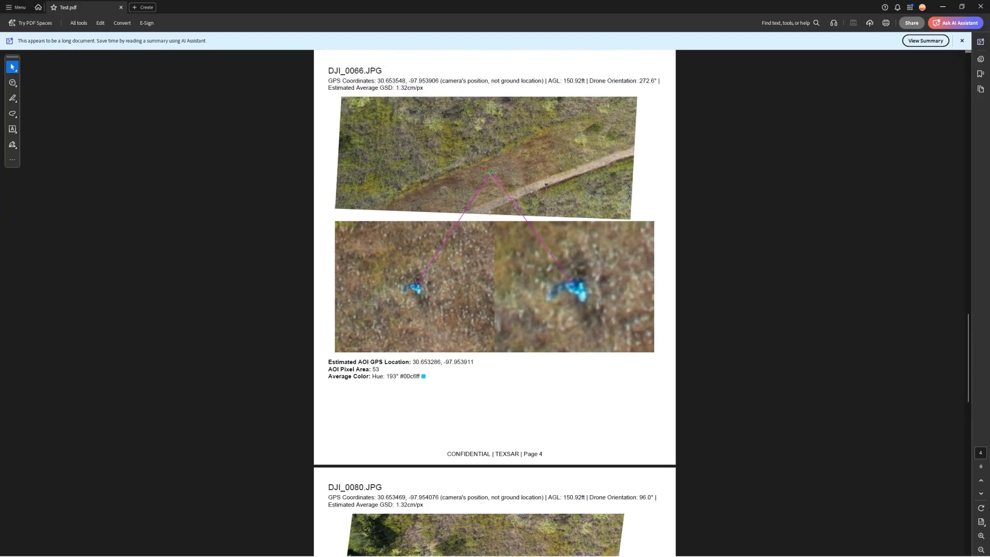
{"action": "scroll", "coordinate": [498, 171], "scroll_direction": "up", "scroll_amount": 1}
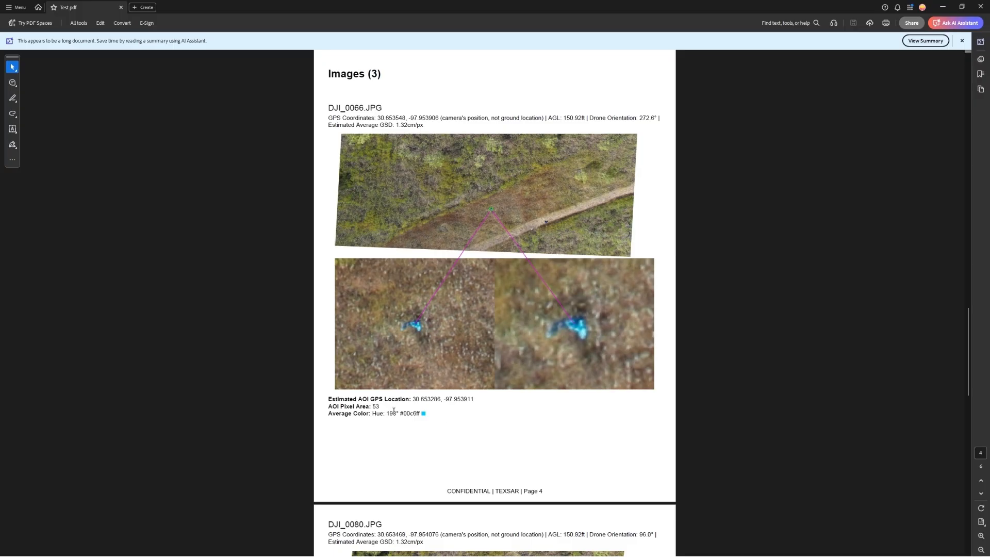
{"action": "scroll", "coordinate": [455, 425], "scroll_direction": "down", "scroll_amount": 4}
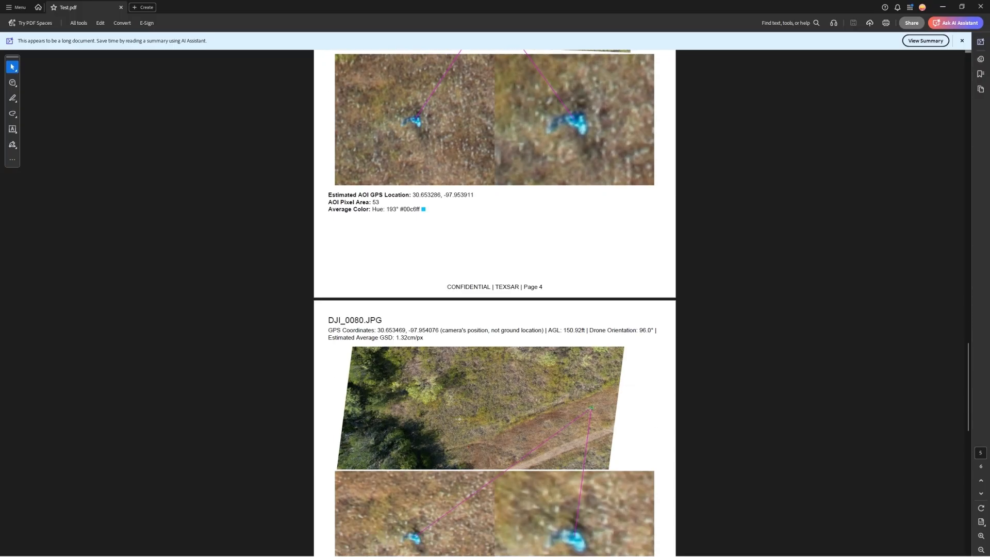
{"action": "scroll", "coordinate": [459, 419], "scroll_direction": "down", "scroll_amount": 7}
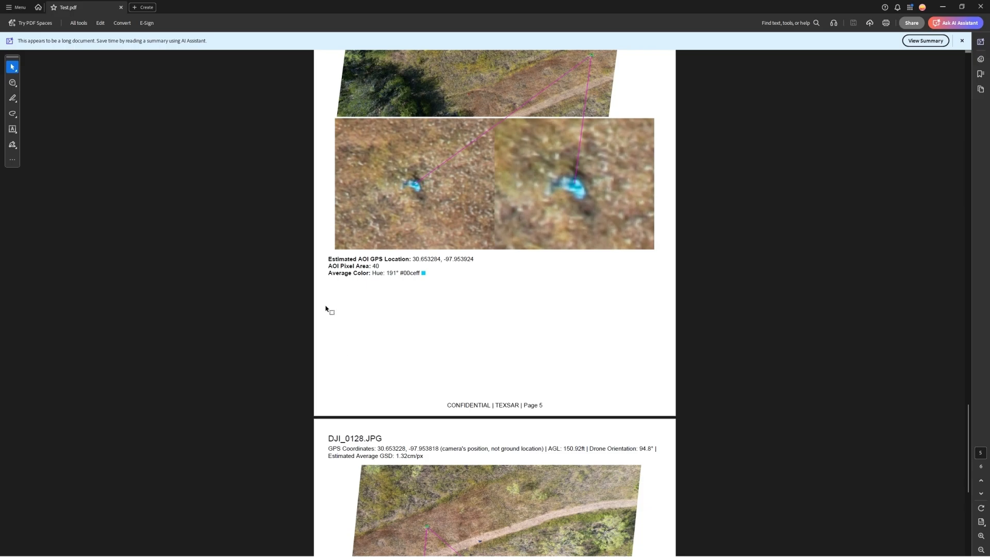
{"action": "scroll", "coordinate": [464, 296], "scroll_direction": "down", "scroll_amount": 5}
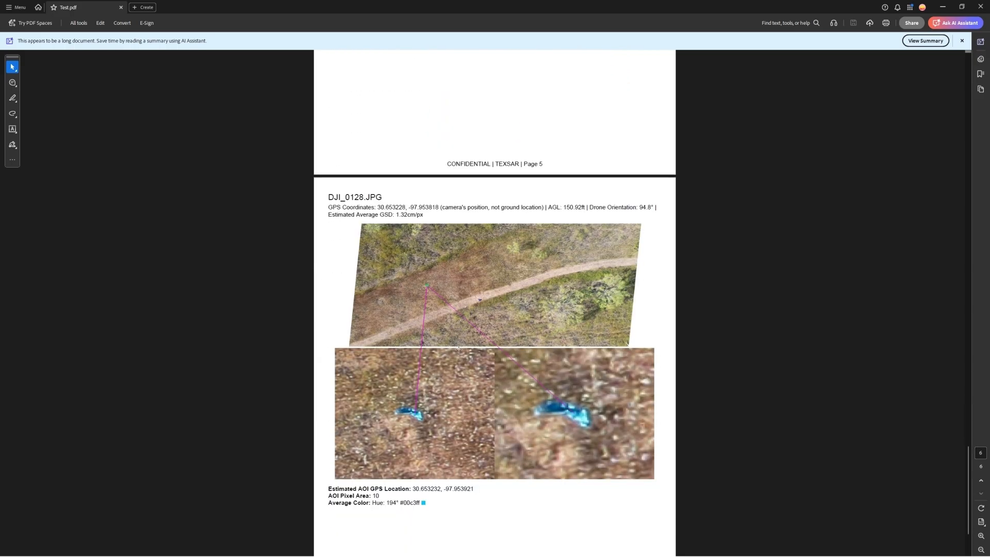
{"action": "scroll", "coordinate": [458, 349], "scroll_direction": "down", "scroll_amount": 2}
{"action": "scroll", "coordinate": [460, 434], "scroll_direction": "up", "scroll_amount": 5}
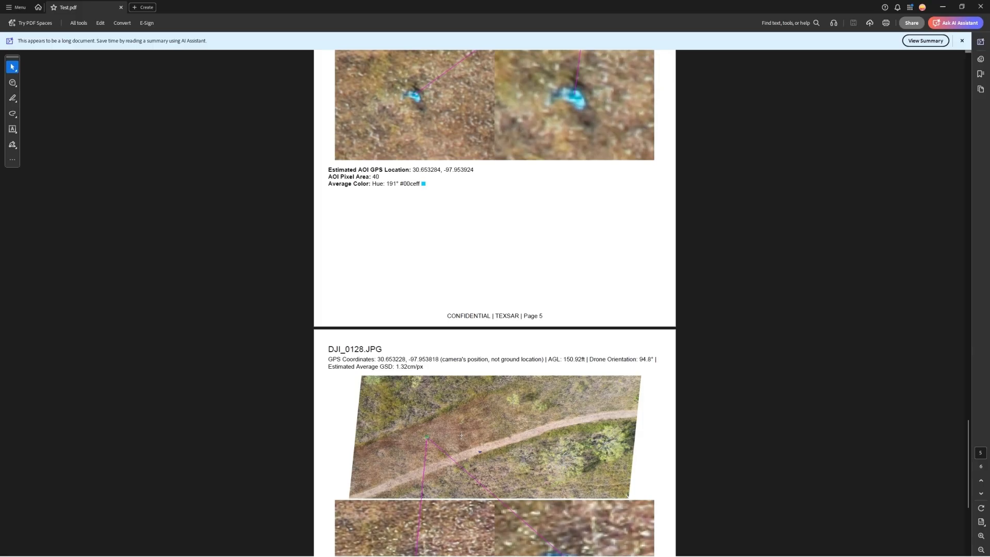
{"action": "scroll", "coordinate": [461, 434], "scroll_direction": "up", "scroll_amount": 5}
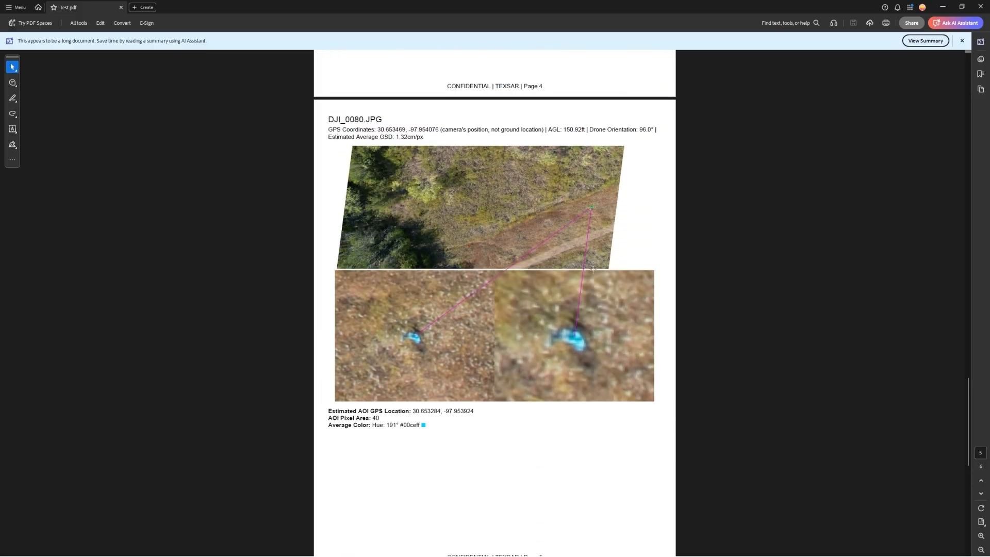
{"action": "scroll", "coordinate": [604, 332], "scroll_direction": "up", "scroll_amount": 2}
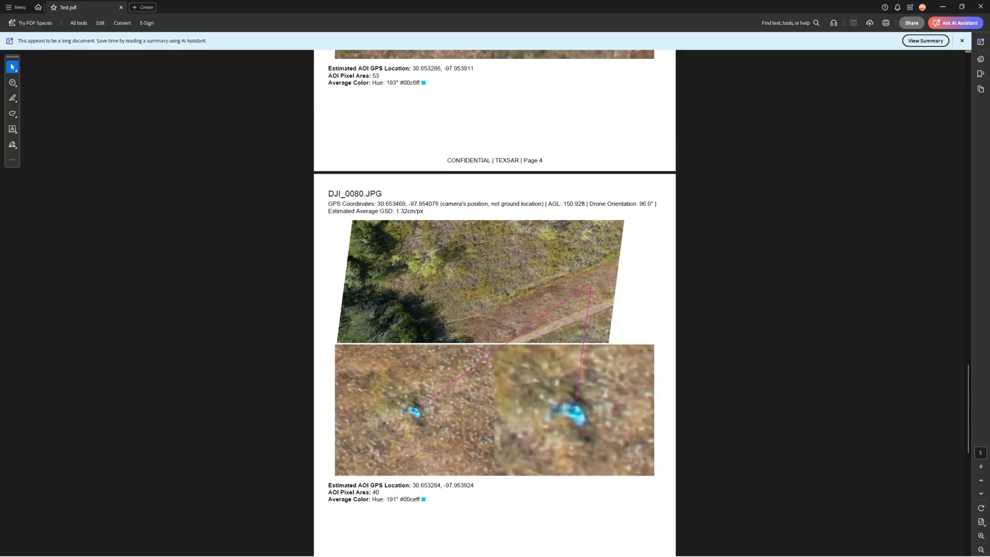
{"action": "scroll", "coordinate": [613, 330], "scroll_direction": "up", "scroll_amount": 1}
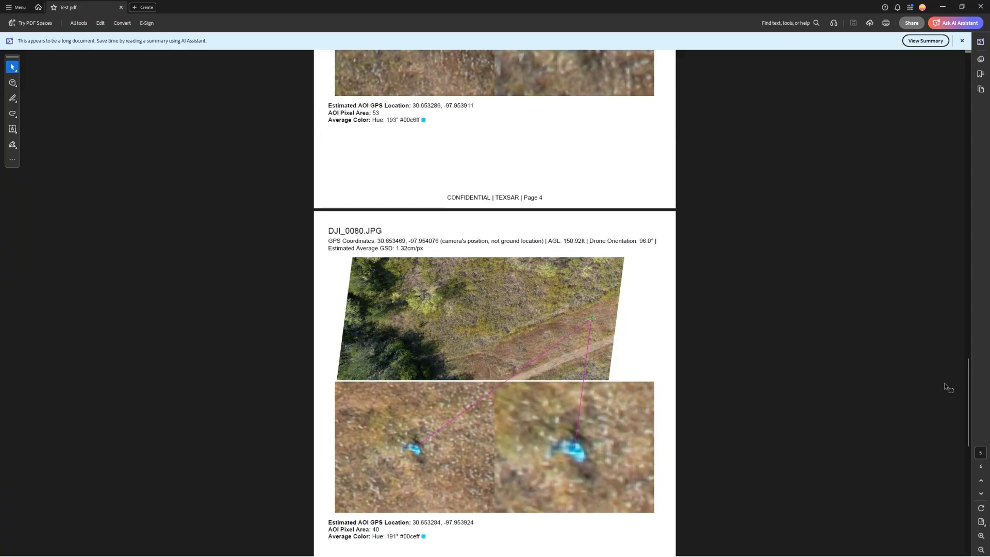
{"action": "left_click_drag", "start_coordinate": [968, 398], "coordinate": [968, 97]}
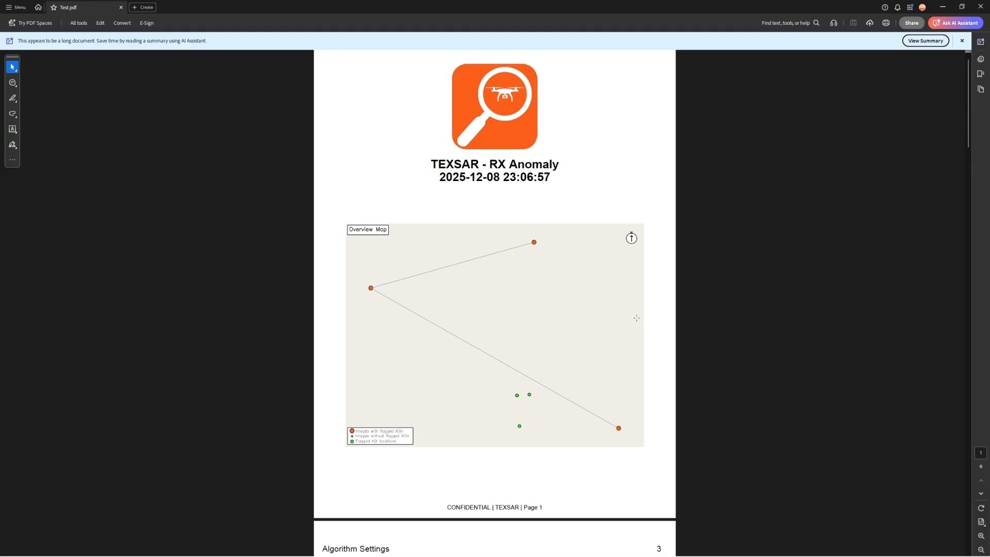
- Close Acrobat and export a KML File excluding images without flagged AOIs
{"action": "left_click", "coordinate": [982, 7]}
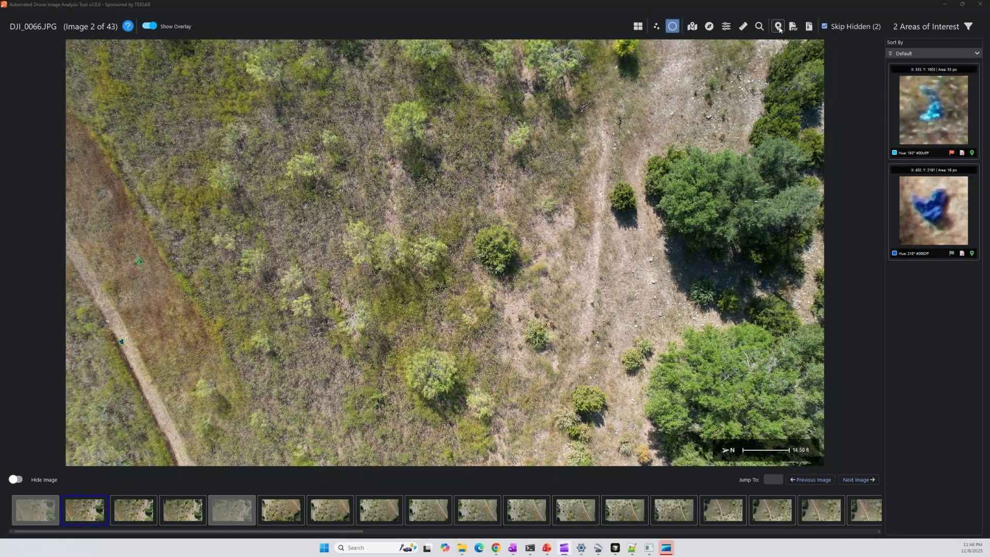
{"action": "left_click", "coordinate": [779, 28]}
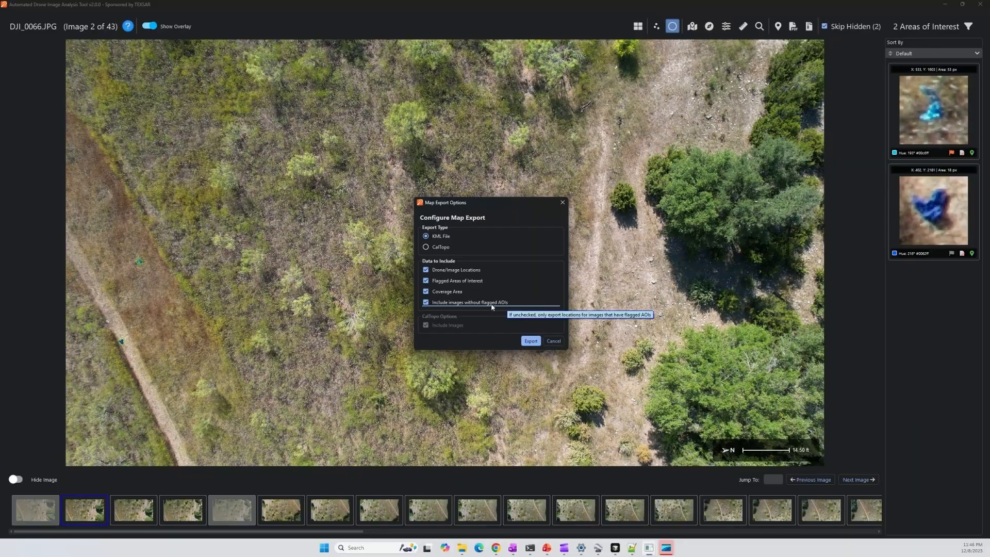
{"action": "left_click", "coordinate": [443, 304]}
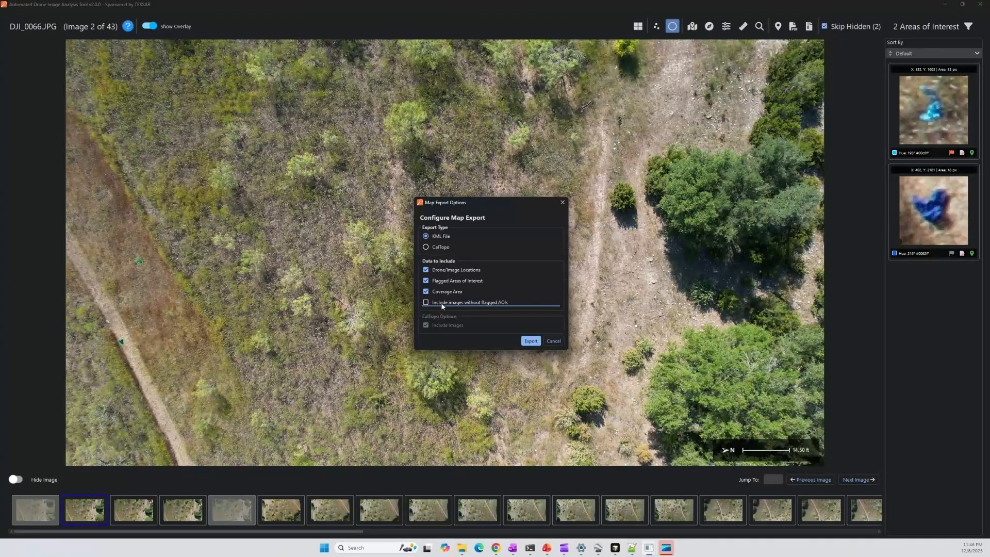
{"action": "left_click", "coordinate": [531, 342]}
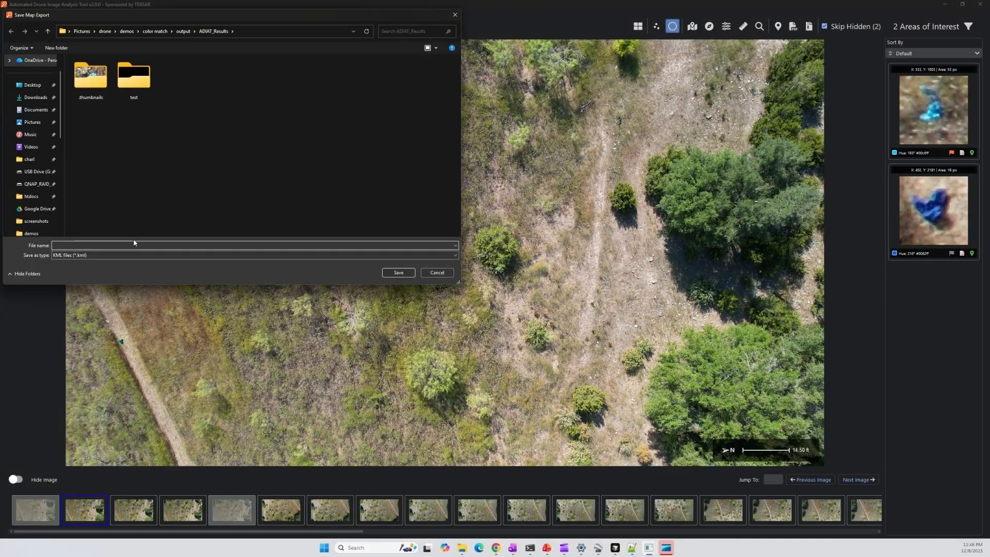
- Save the KML export as Test.kml in the output folder and bring Google Earth Pro into view
{"action": "left_click", "coordinate": [184, 32]}
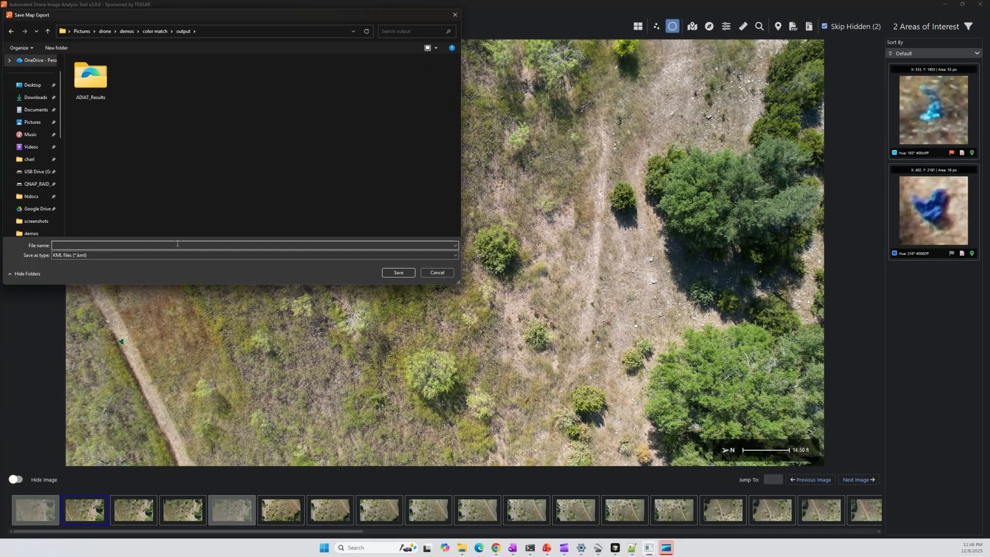
{"action": "left_click", "coordinate": [182, 243]}
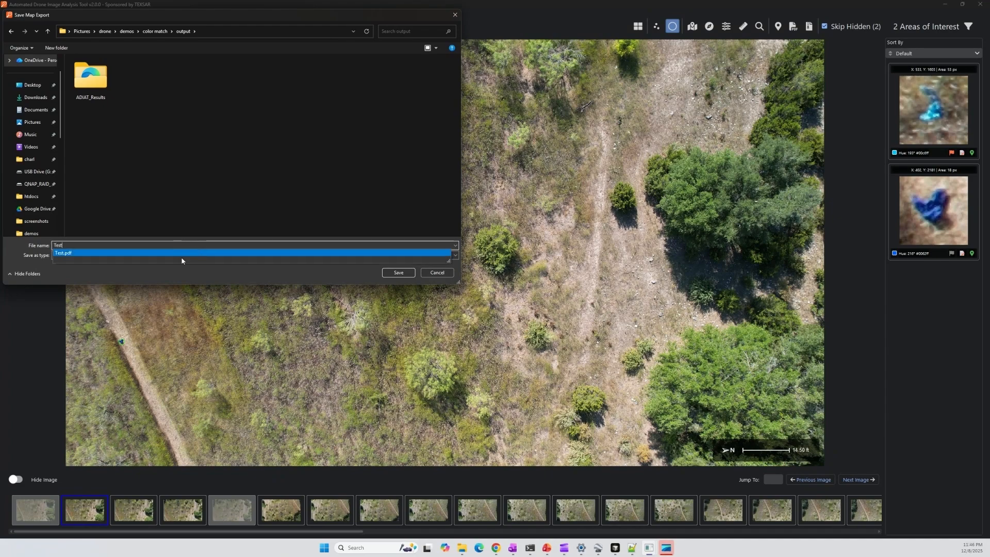
{"action": "left_click", "coordinate": [131, 254]}
{"action": "key", "text": "End"}
{"action": "key", "text": "BackSpace"}
{"action": "key", "text": "BackSpace"}
{"action": "key", "text": "Down"}
{"action": "key", "text": "Return"}
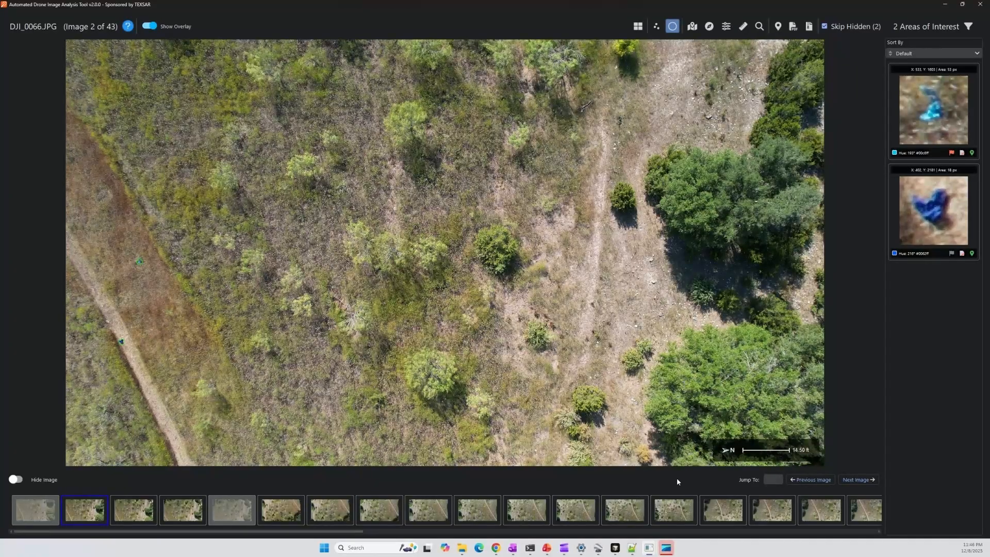
{"action": "mouse_move", "coordinate": [462, 553]}
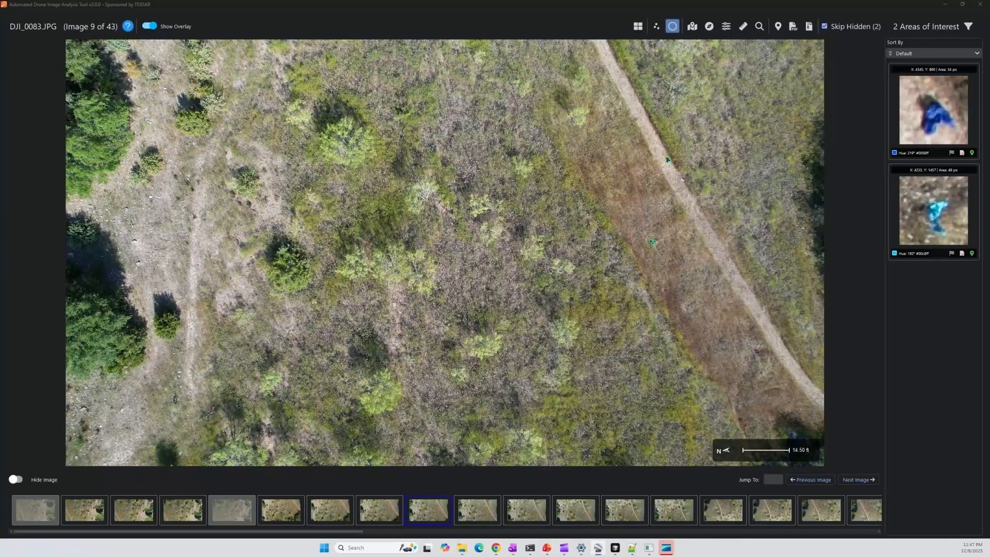
{"action": "left_click_drag", "start_coordinate": [0, 60], "coordinate": [490, 3]}
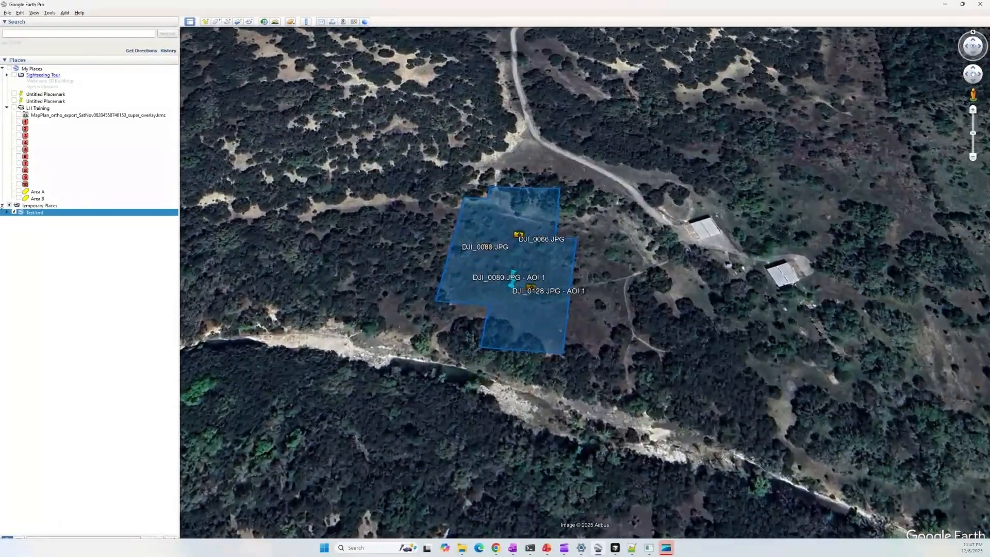
- Expand Test.kml, toggle its Coverage Extent off and on, and zoom in on the polygon
{"action": "left_click", "coordinate": [7, 211]}
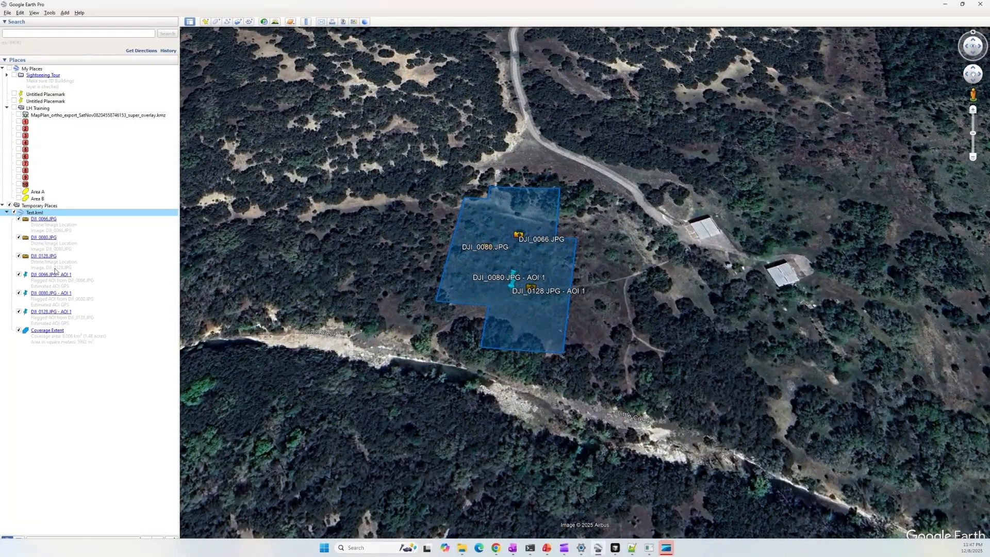
{"action": "left_click", "coordinate": [18, 331]}
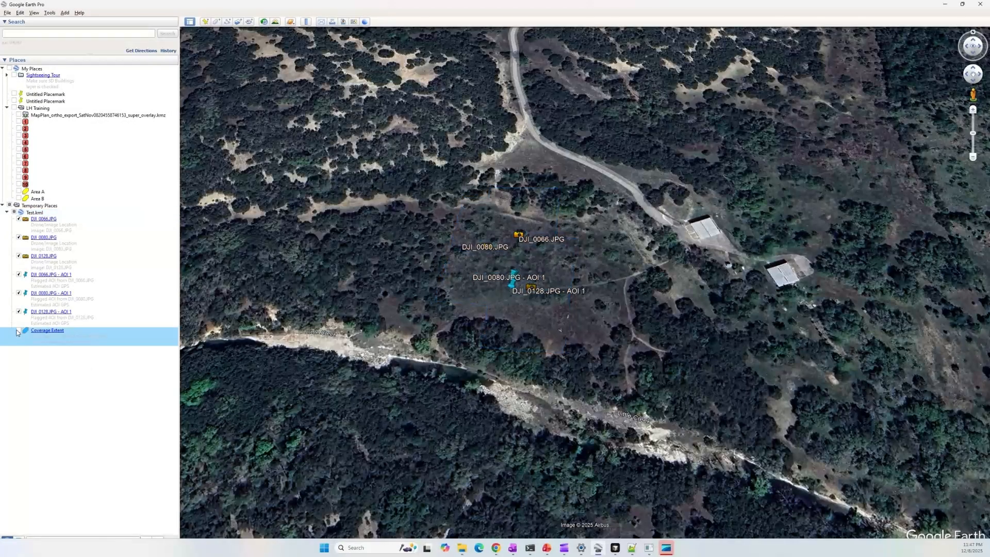
{"action": "left_click", "coordinate": [18, 331]}
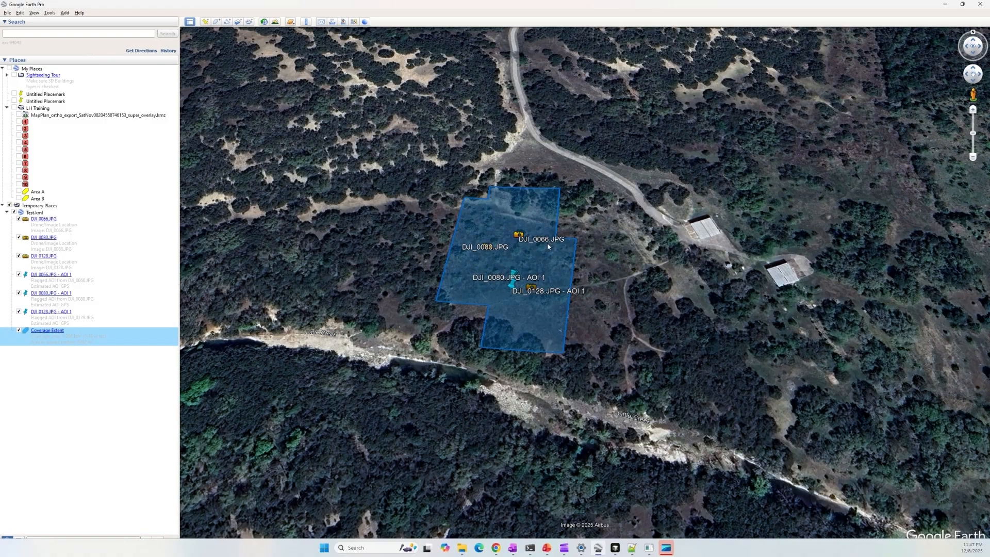
{"action": "scroll", "coordinate": [550, 241], "scroll_direction": "up", "scroll_amount": 3}
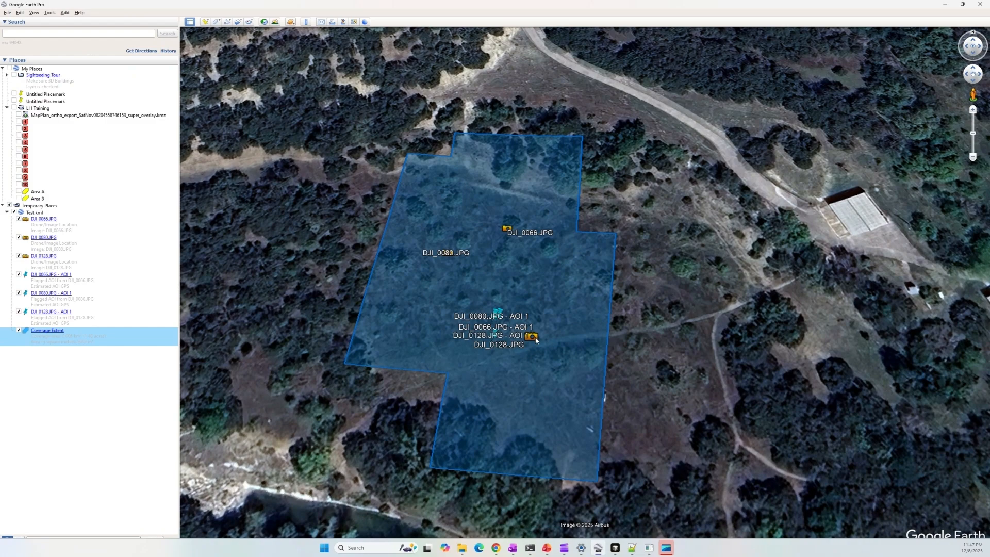
{"action": "scroll", "coordinate": [536, 340], "scroll_direction": "up", "scroll_amount": 2}
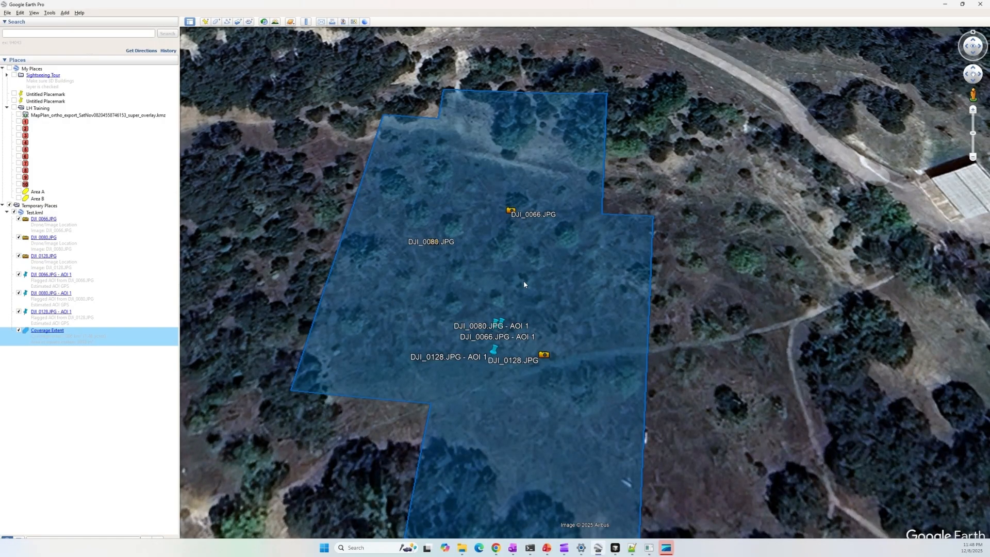
- Start a CalTopo map export that excludes images without flagged AOIs
{"action": "left_click", "coordinate": [945, 5]}
{"action": "left_click", "coordinate": [777, 26]}
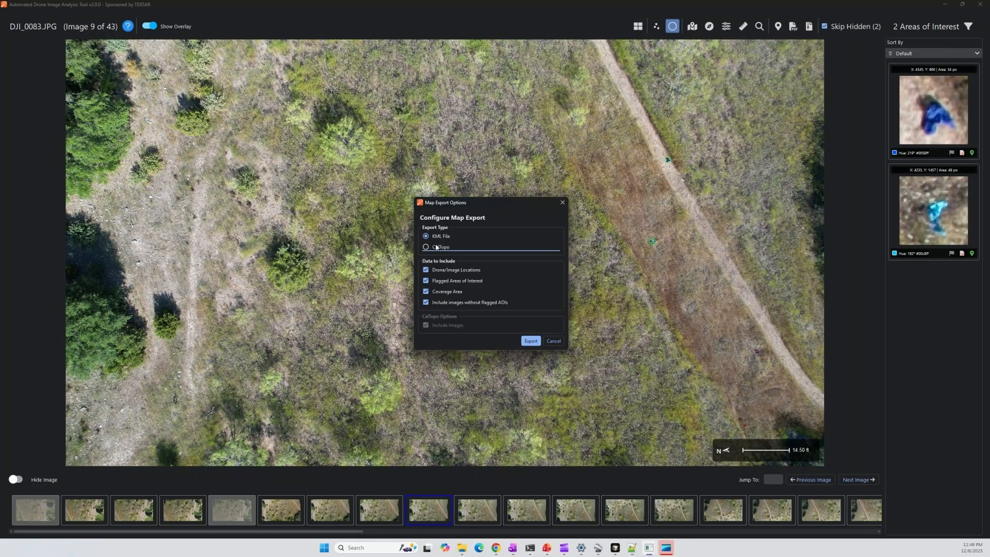
{"action": "left_click", "coordinate": [448, 248]}
{"action": "left_click", "coordinate": [458, 305]}
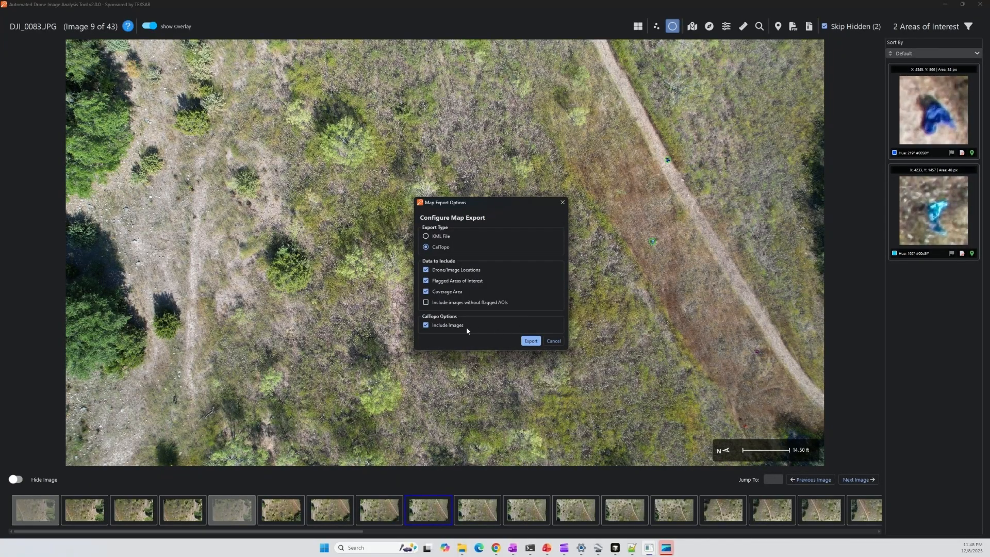
{"action": "left_click", "coordinate": [527, 344]}
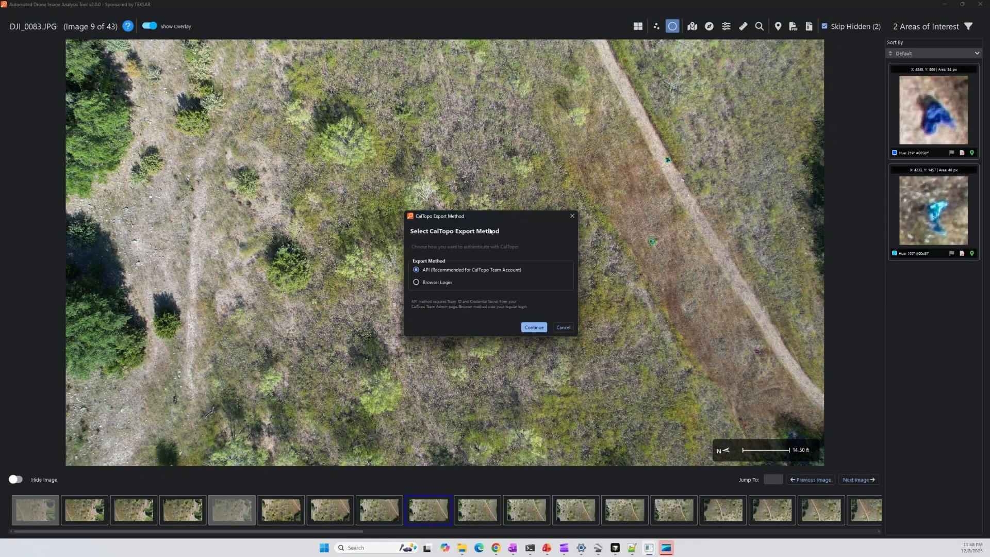
- Sign in to CalTopo through the browser, choose Demo Map from Your Data, and export the AOIs to it
{"action": "left_click", "coordinate": [436, 283]}
{"action": "left_click", "coordinate": [533, 328]}
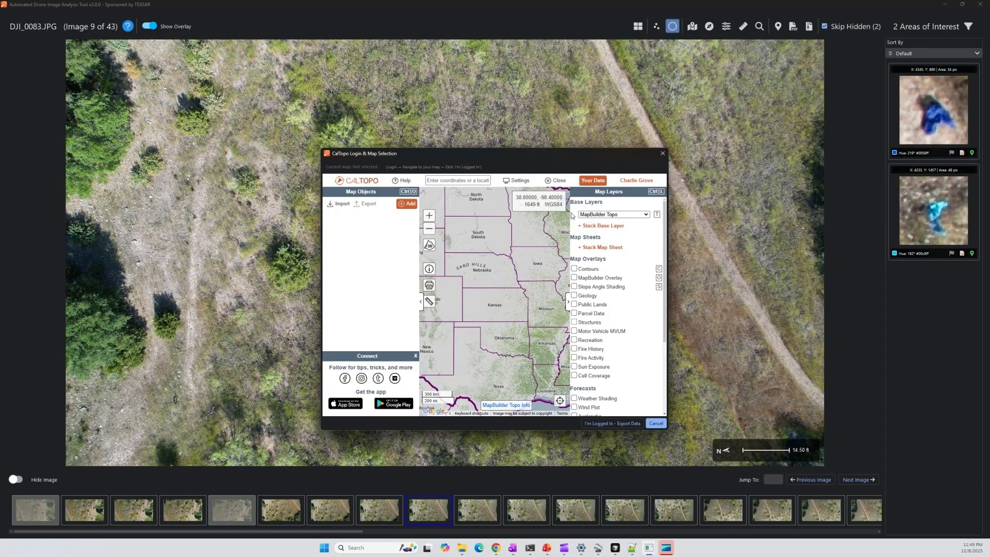
{"action": "left_click", "coordinate": [593, 181]}
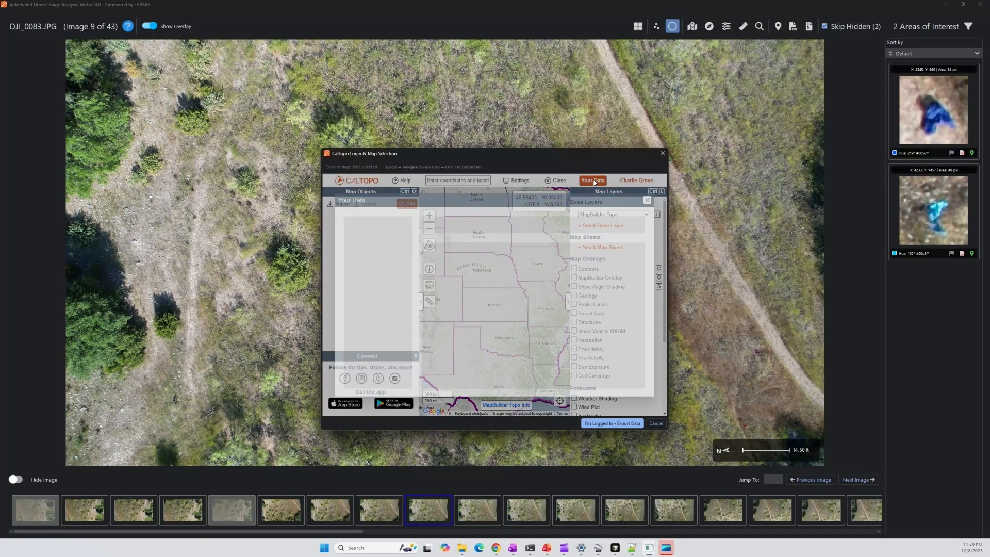
{"action": "left_click", "coordinate": [466, 264]}
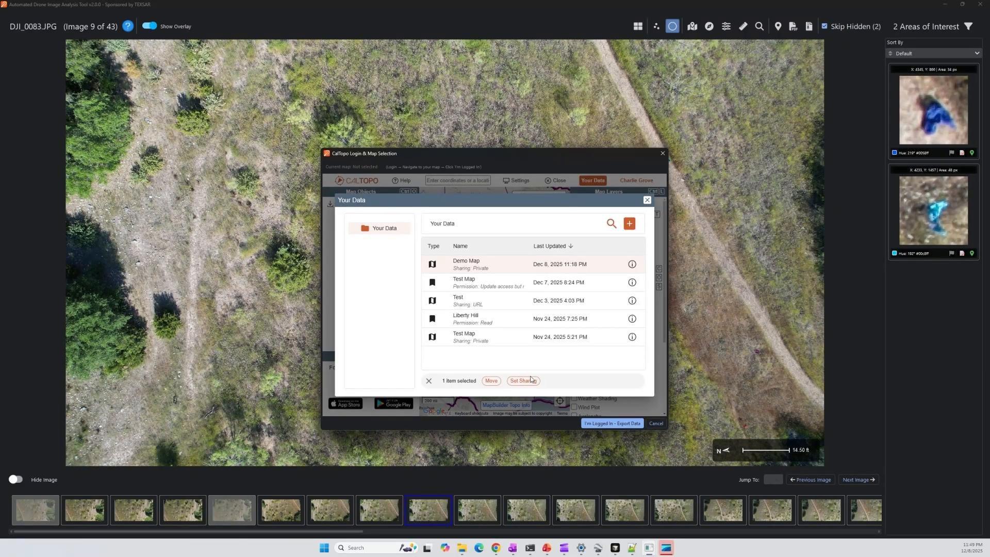
{"action": "double_click", "coordinate": [458, 266]}
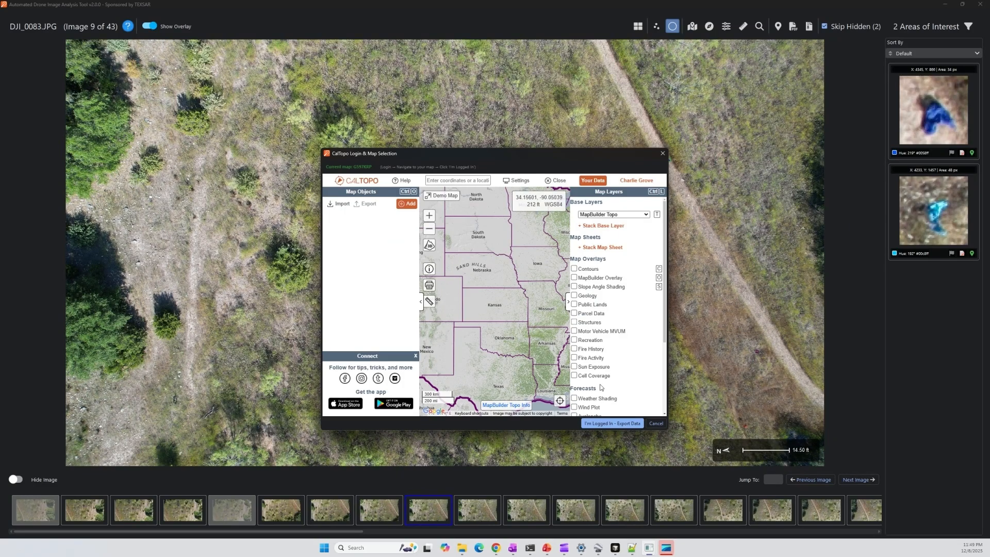
{"action": "left_click", "coordinate": [608, 423]}
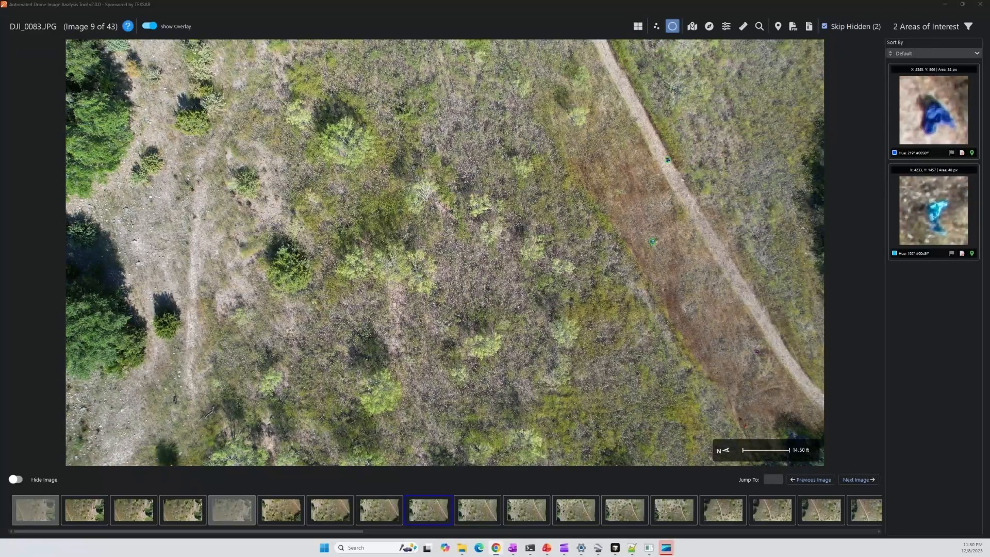
- Maximize the CalTopo browser, view a flagged AOI marker's popup on Demo Map, then minimize Chrome
{"action": "left_click_drag", "start_coordinate": [0, 56], "coordinate": [215, 38]}
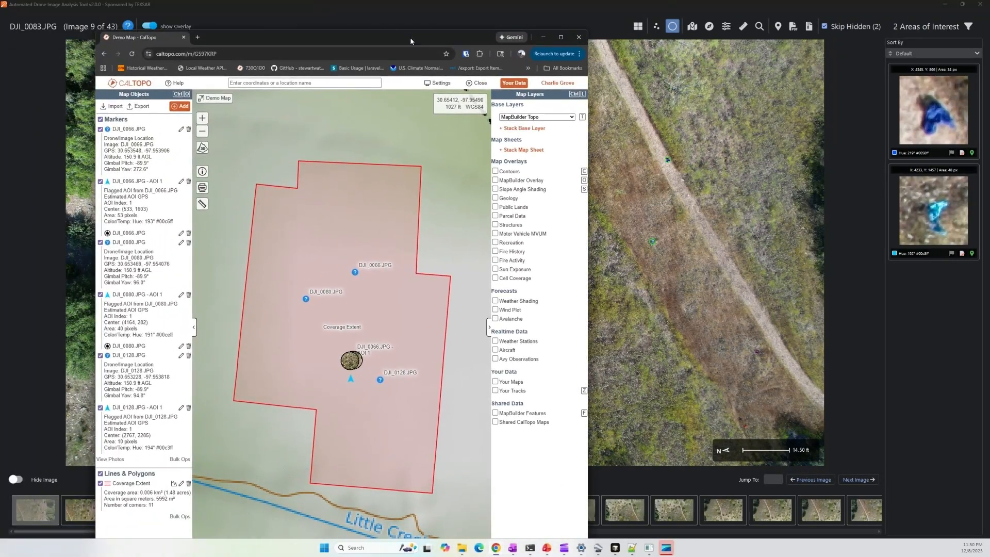
{"action": "left_click", "coordinate": [561, 35]}
{"action": "scroll", "coordinate": [494, 346], "scroll_direction": "up", "scroll_amount": 5}
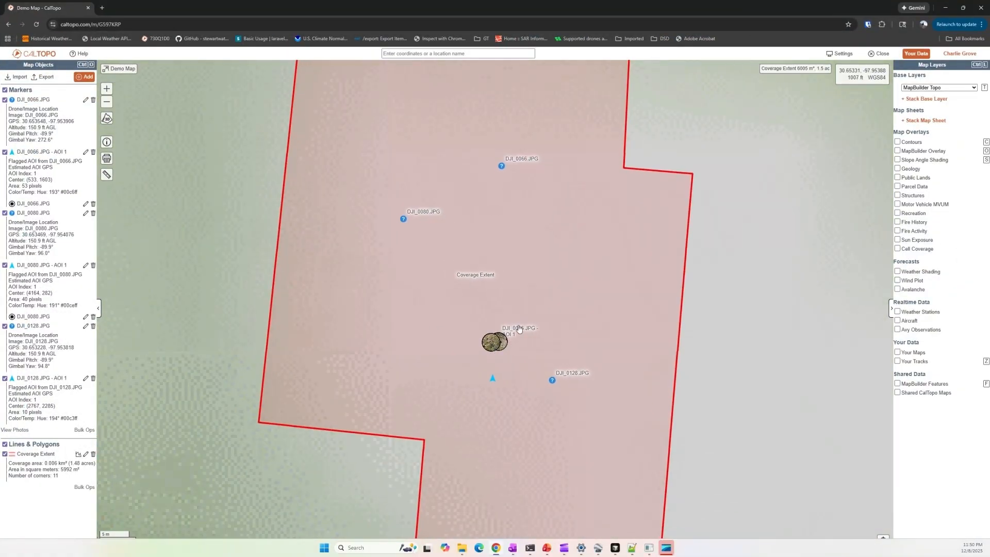
{"action": "left_click", "coordinate": [495, 345]}
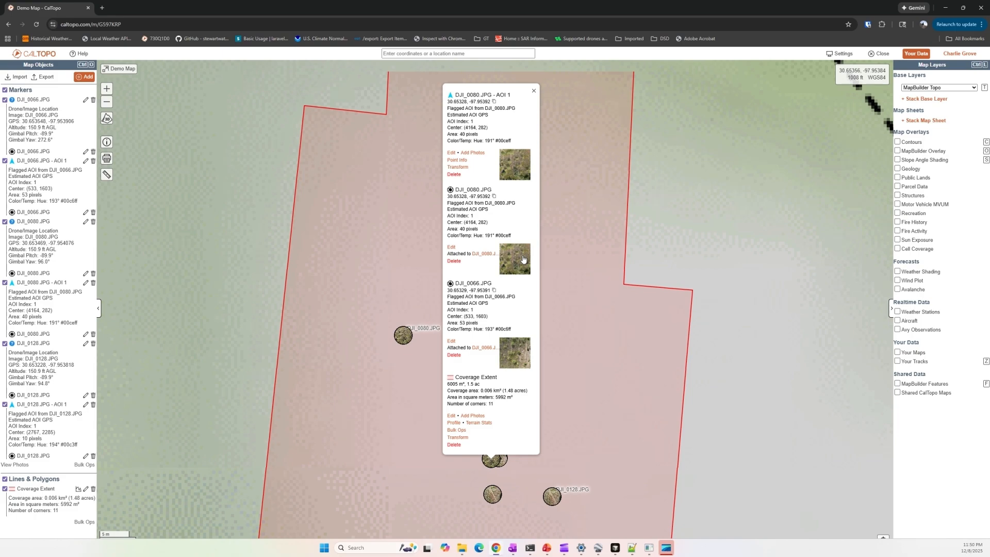
{"action": "left_click", "coordinate": [947, 7]}
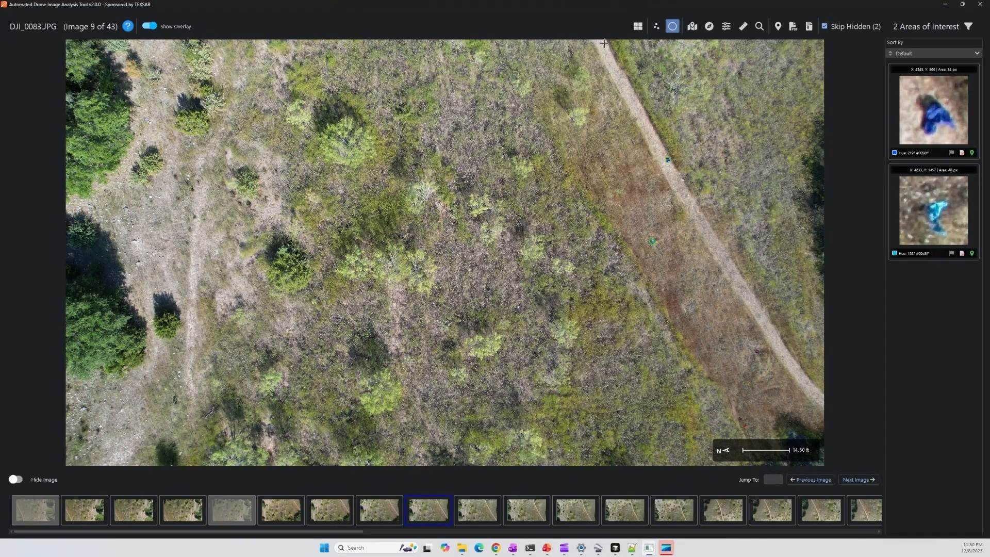
{"action": "left_click", "coordinate": [693, 26]}
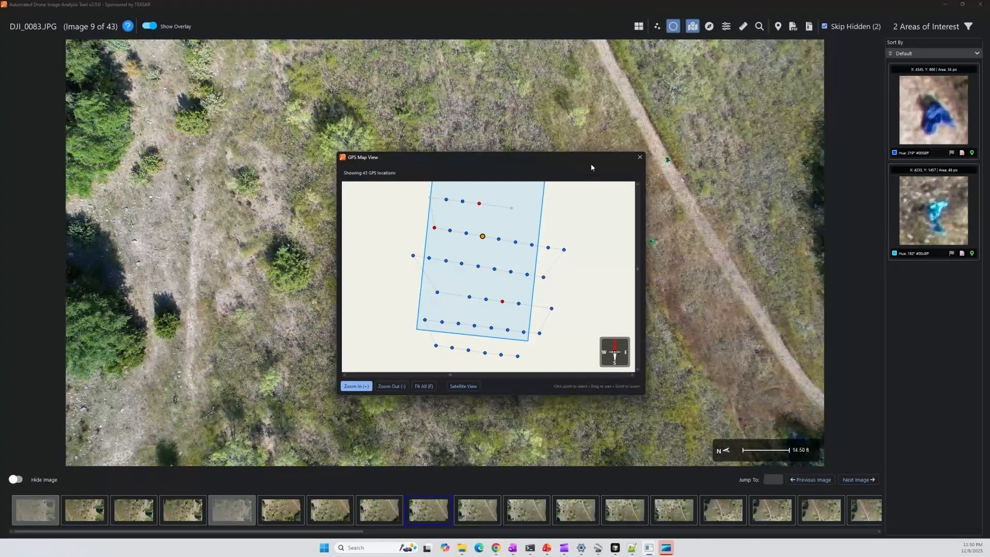
{"action": "left_click", "coordinate": [896, 128]}
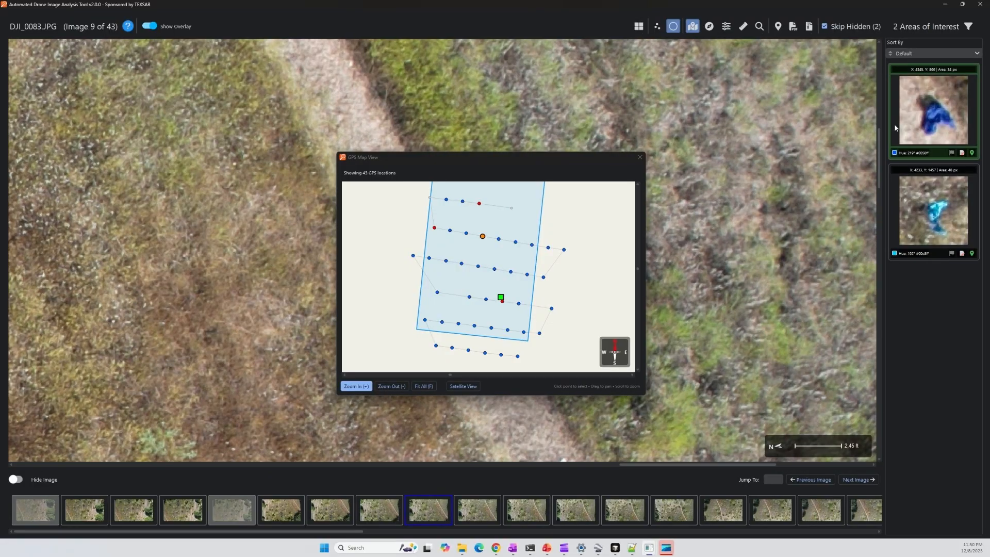
{"action": "left_click", "coordinate": [894, 199]}
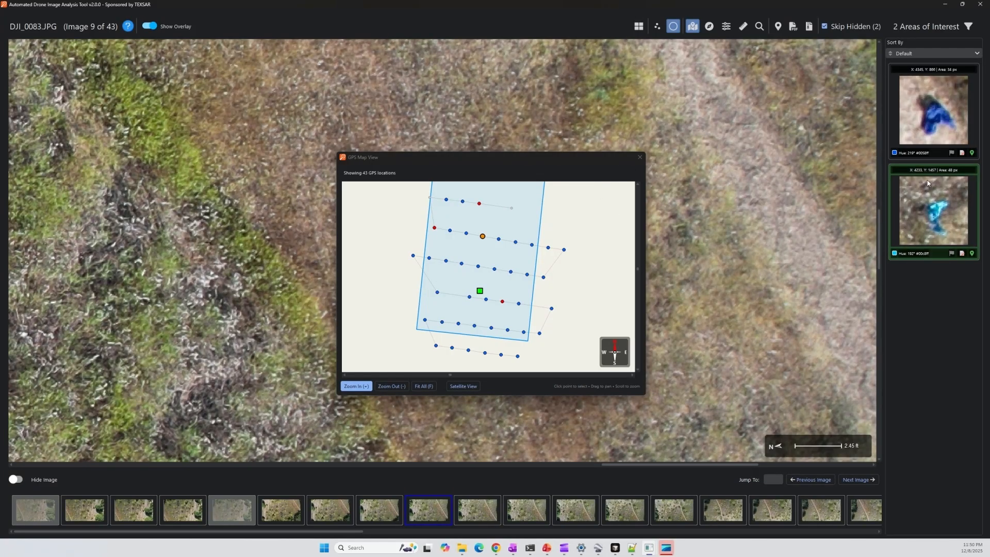
{"action": "left_click", "coordinate": [638, 158]}
{"action": "left_click", "coordinate": [639, 158]}
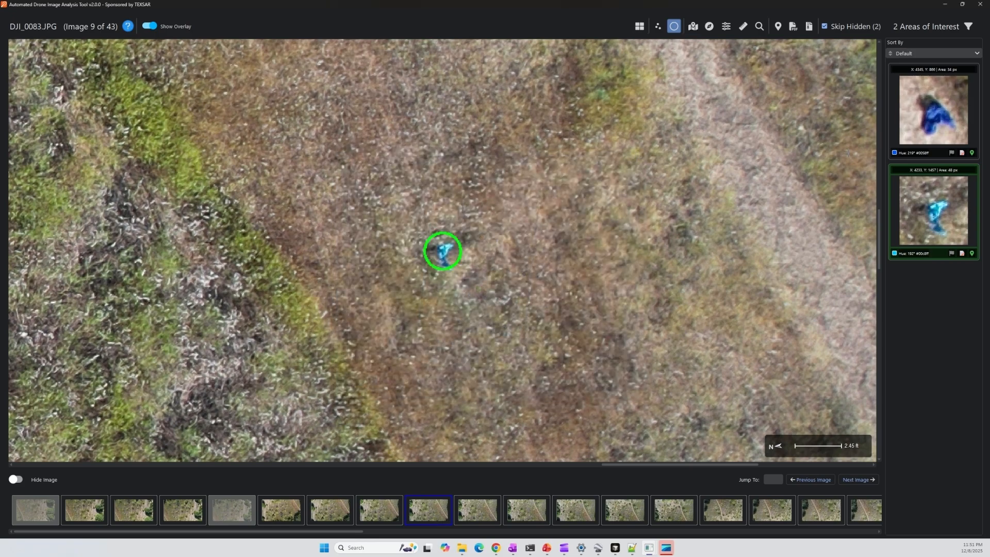
{"action": "left_click", "coordinate": [892, 112]}
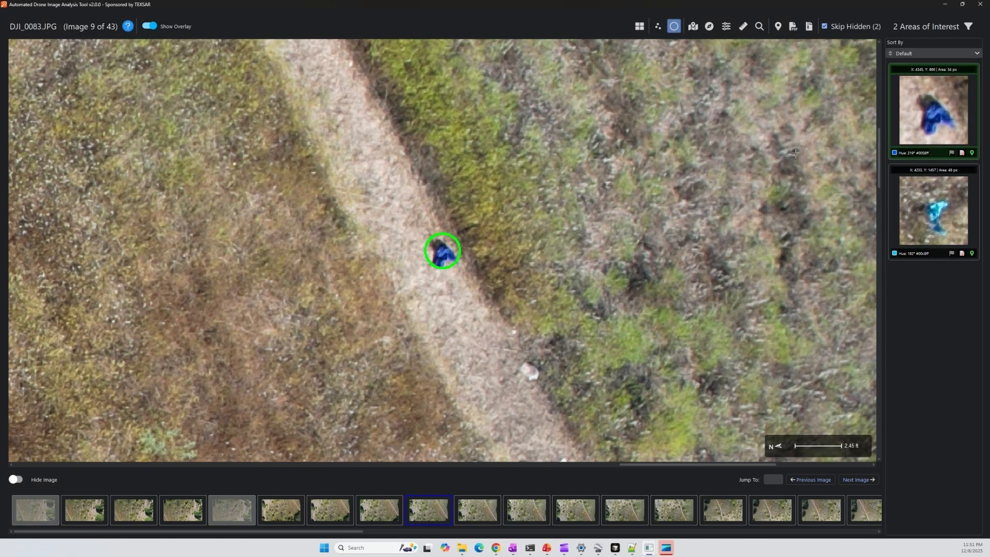
{"action": "scroll", "coordinate": [741, 216], "scroll_direction": "down", "scroll_amount": 3}
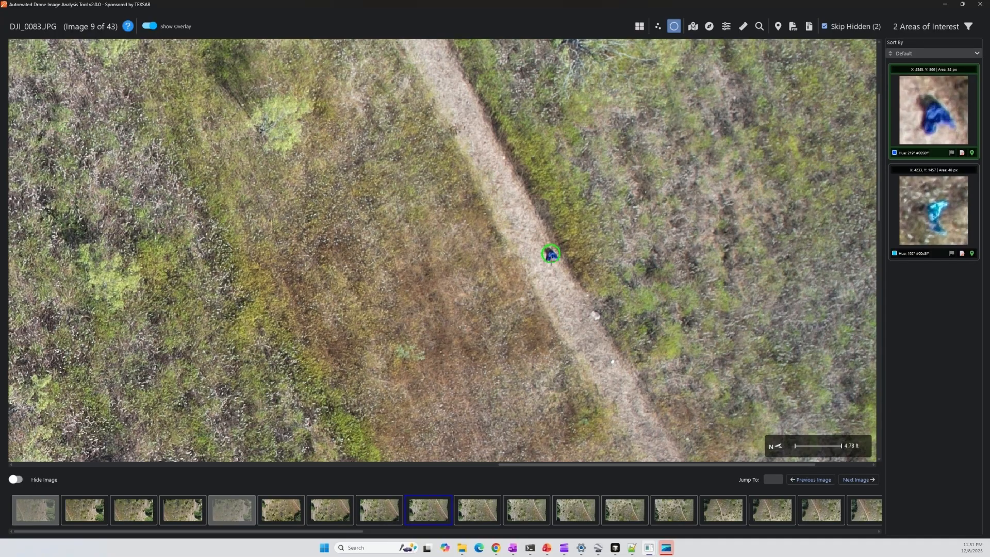
{"action": "scroll", "coordinate": [551, 260], "scroll_direction": "down", "scroll_amount": 2}
{"action": "scroll", "coordinate": [551, 261], "scroll_direction": "down", "scroll_amount": 1}
{"action": "left_click", "coordinate": [658, 329]}
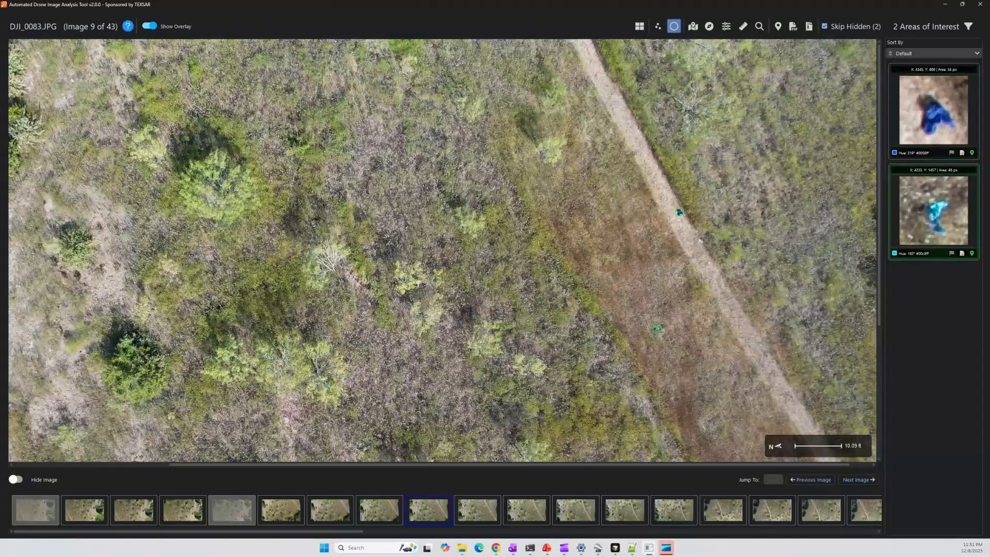
{"action": "scroll", "coordinate": [691, 336], "scroll_direction": "up", "scroll_amount": 8}
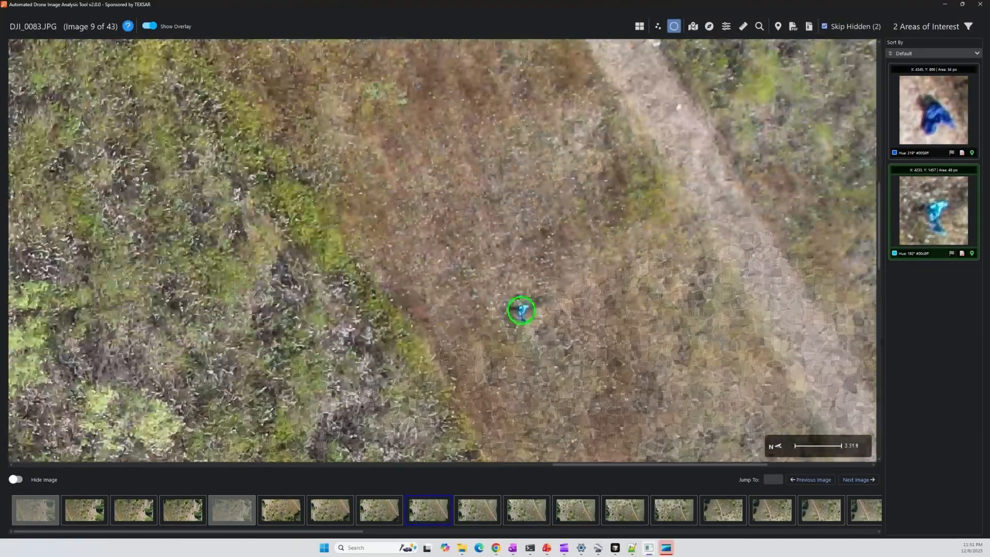
{"action": "scroll", "coordinate": [611, 255], "scroll_direction": "down", "scroll_amount": 5}
{"action": "left_click_drag", "start_coordinate": [610, 254], "coordinate": [532, 426]}
{"action": "left_click", "coordinate": [481, 248]}
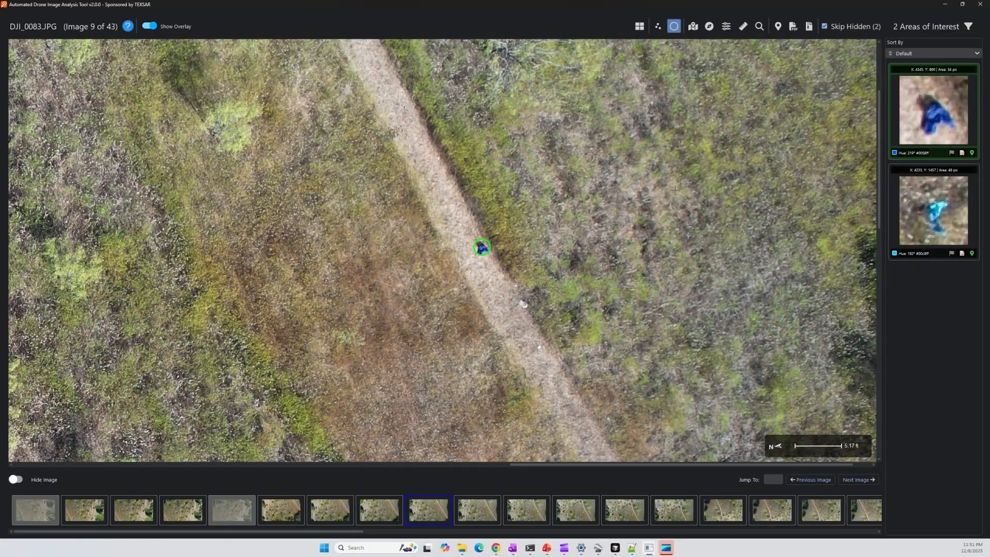
{"action": "scroll", "coordinate": [481, 247], "scroll_direction": "down", "scroll_amount": 5}
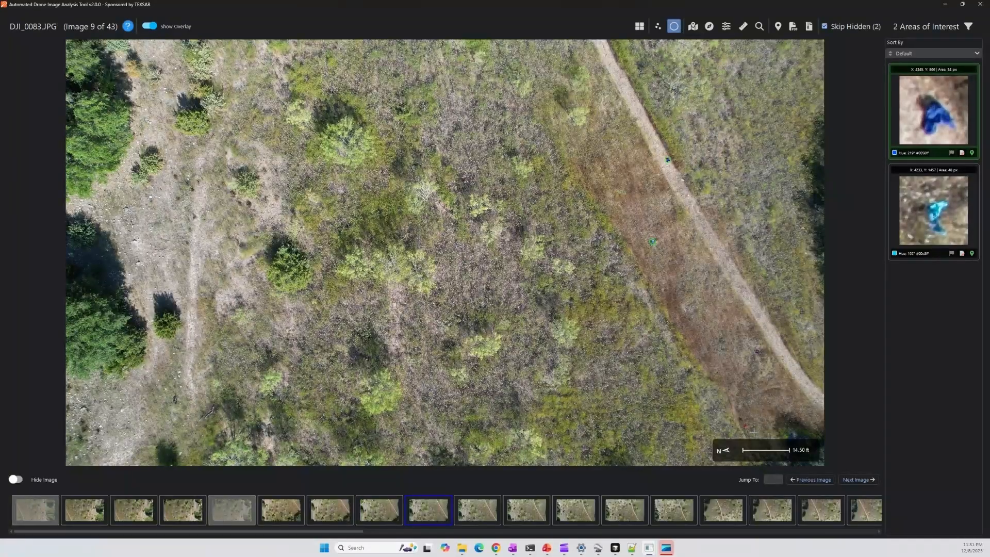
{"action": "scroll", "coordinate": [755, 448], "scroll_direction": "up", "scroll_amount": 5}
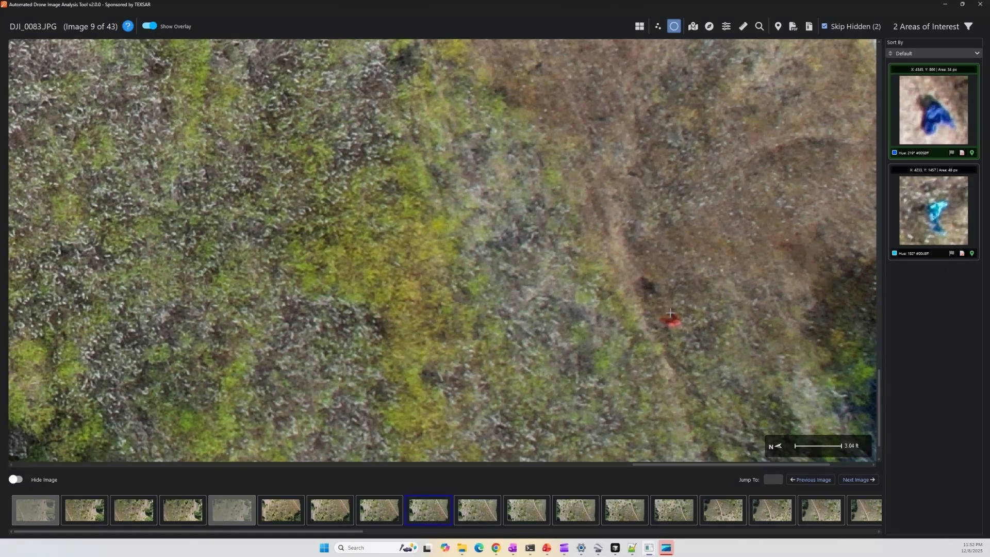
{"action": "left_click_drag", "start_coordinate": [670, 319], "coordinate": [660, 300]}
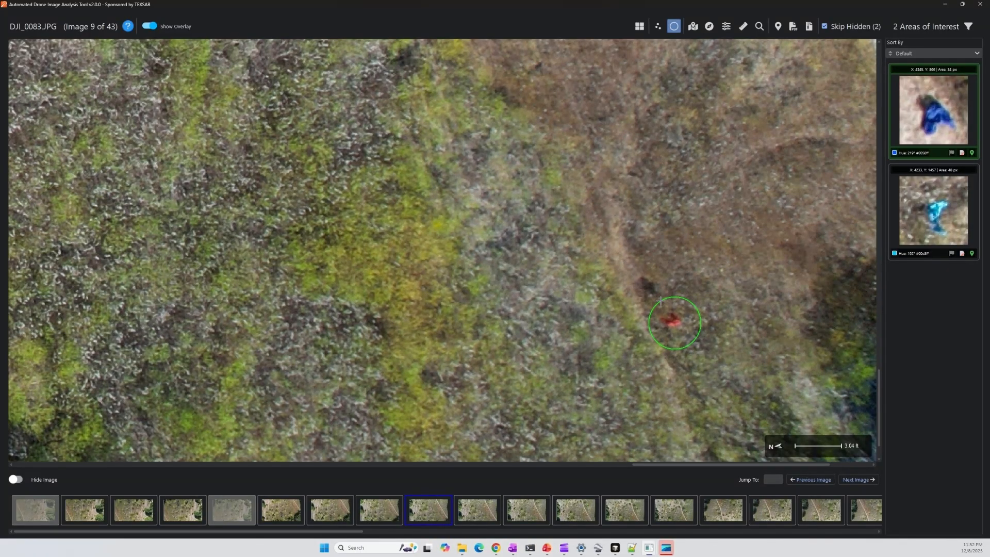
{"action": "left_click_drag", "start_coordinate": [660, 300], "coordinate": [660, 300]}
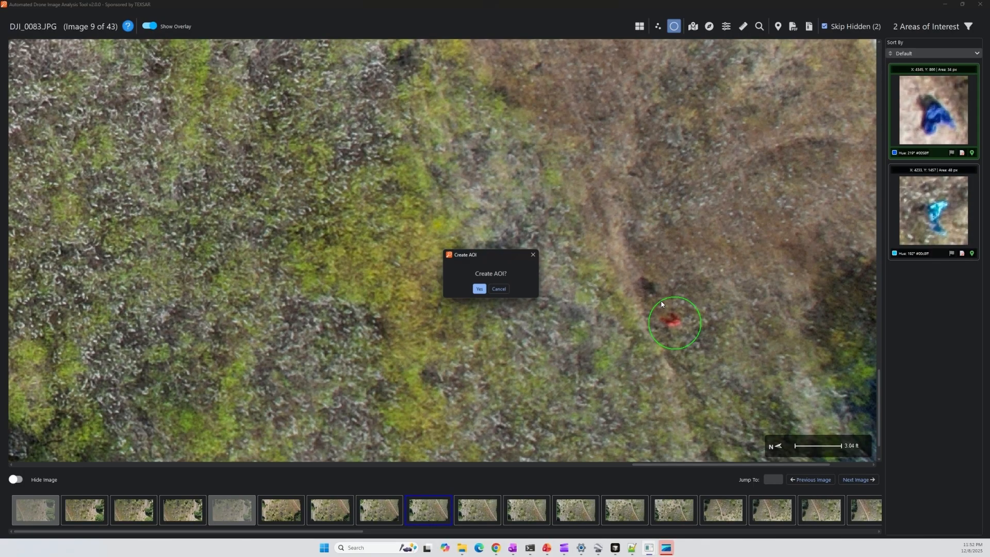
{"action": "left_click", "coordinate": [478, 289]}
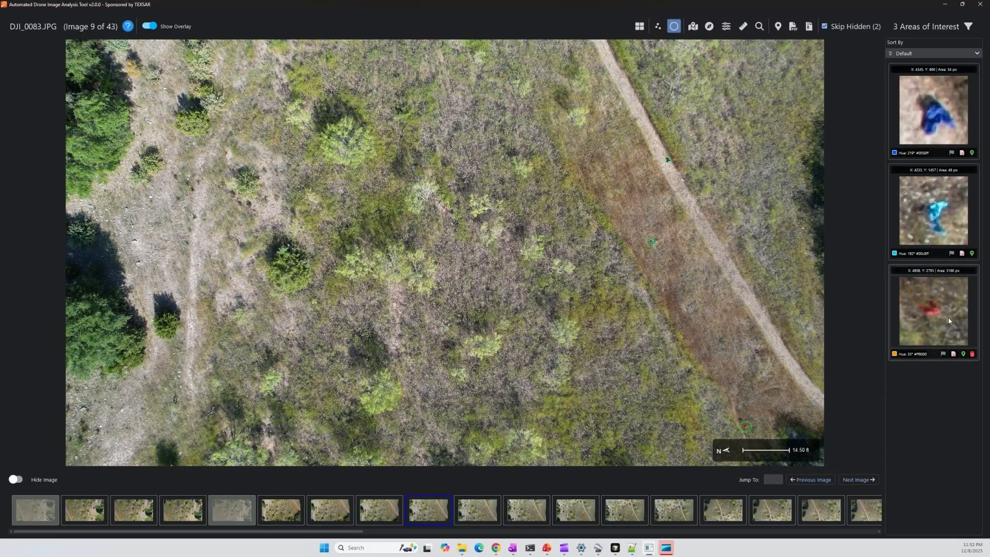
{"action": "left_click", "coordinate": [972, 354]}
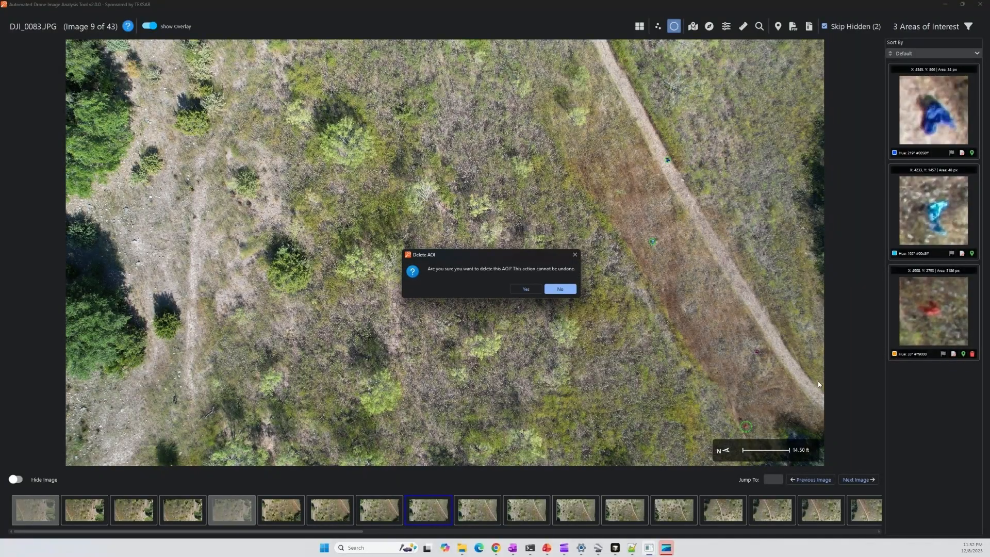
{"action": "left_click", "coordinate": [526, 293]}
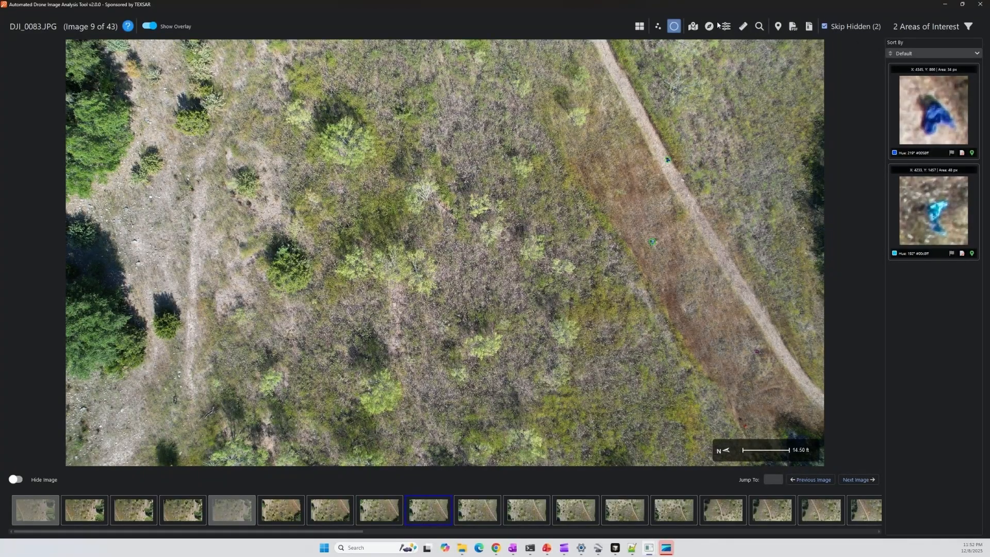
- Open the AOI gallery, widen it with the panel divider, and scroll through the 58 thumbnails
{"action": "left_click", "coordinate": [640, 26]}
{"action": "left_click_drag", "start_coordinate": [806, 293], "coordinate": [595, 271]}
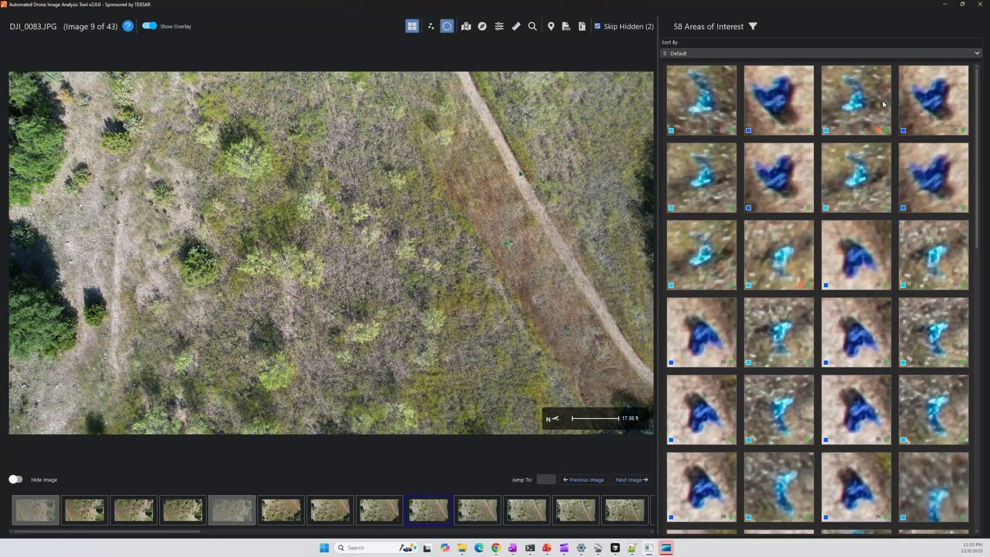
{"action": "scroll", "coordinate": [883, 102], "scroll_direction": "down", "scroll_amount": 3}
{"action": "scroll", "coordinate": [883, 103], "scroll_direction": "down", "scroll_amount": 5}
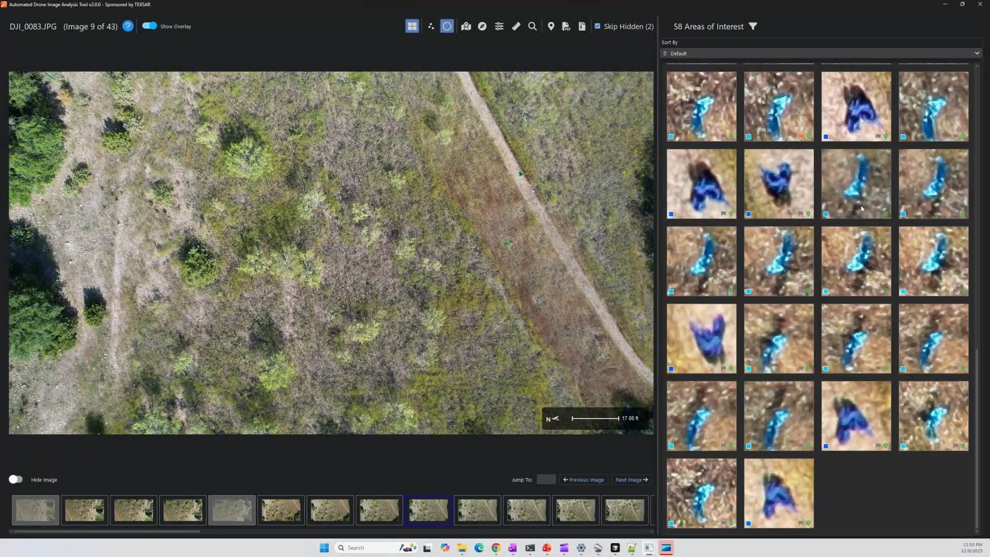
{"action": "mouse_move", "coordinate": [860, 208]}
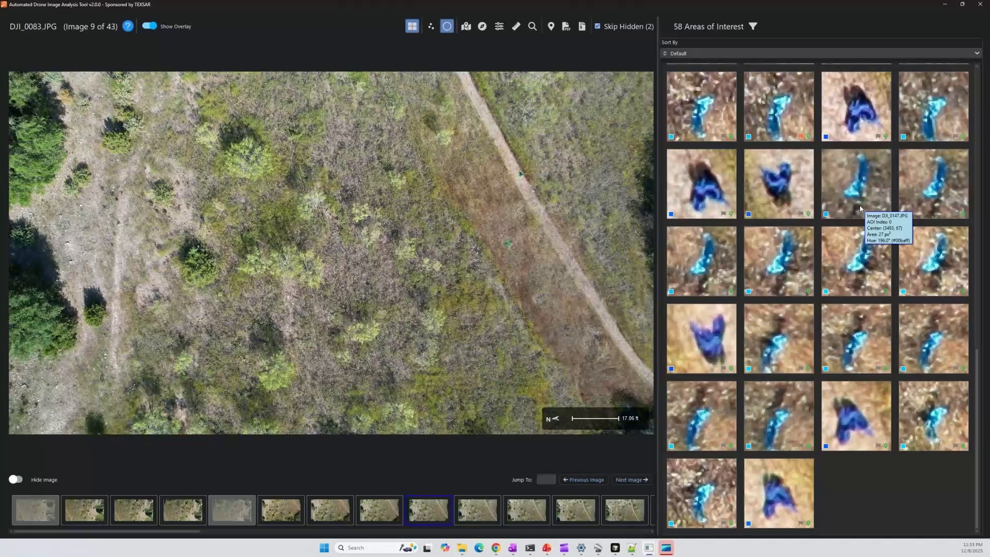